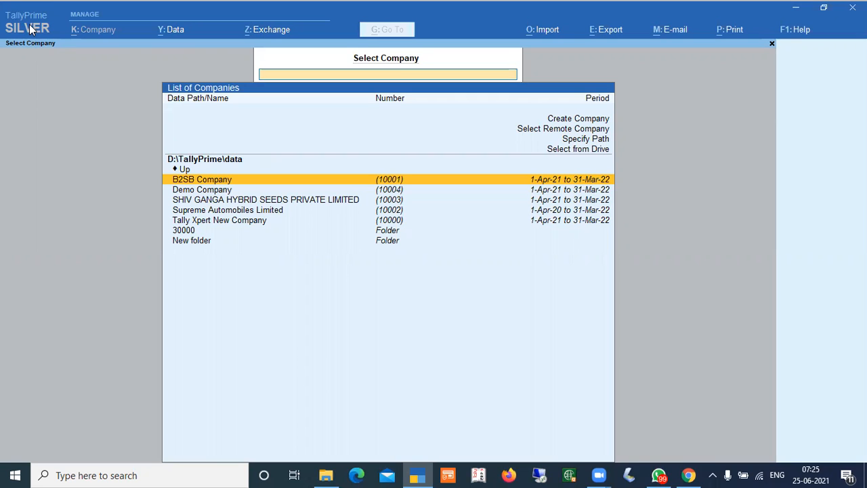
Examine the license information, then browse the entries of the Select Company list
left_click(19, 33)
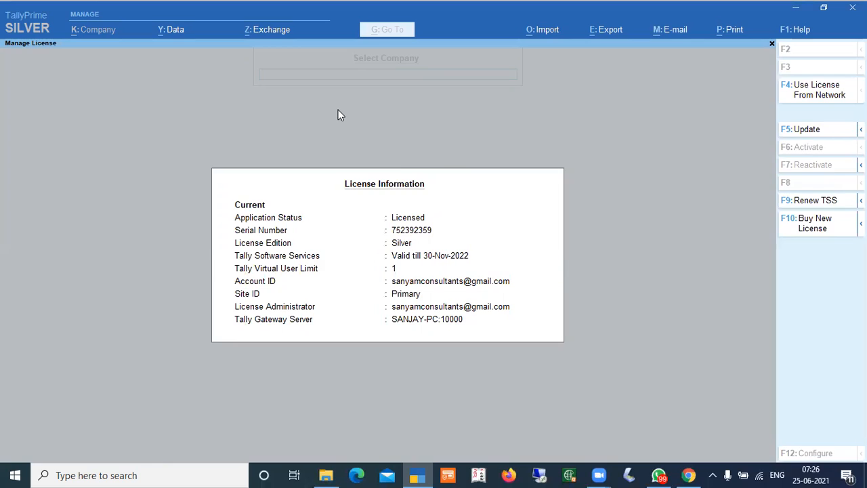
key("Escape")
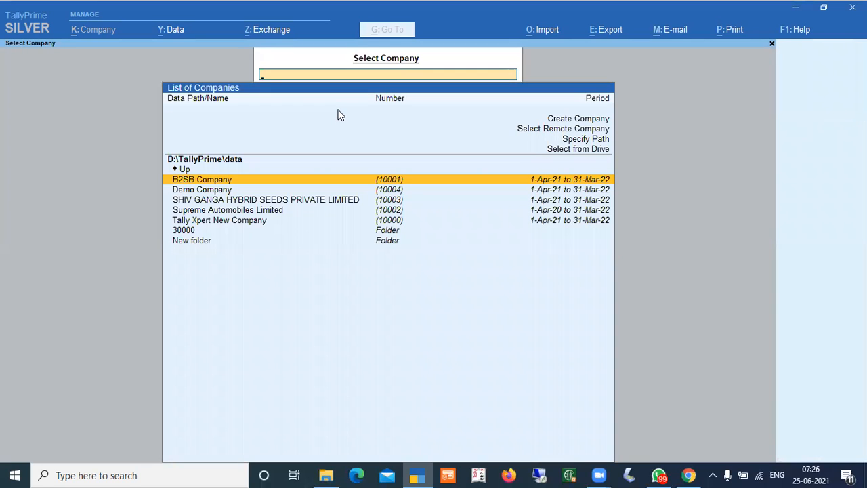
key("Up")
key("Up")
key("Up")
key("Up")
key("Up")
key("Up")
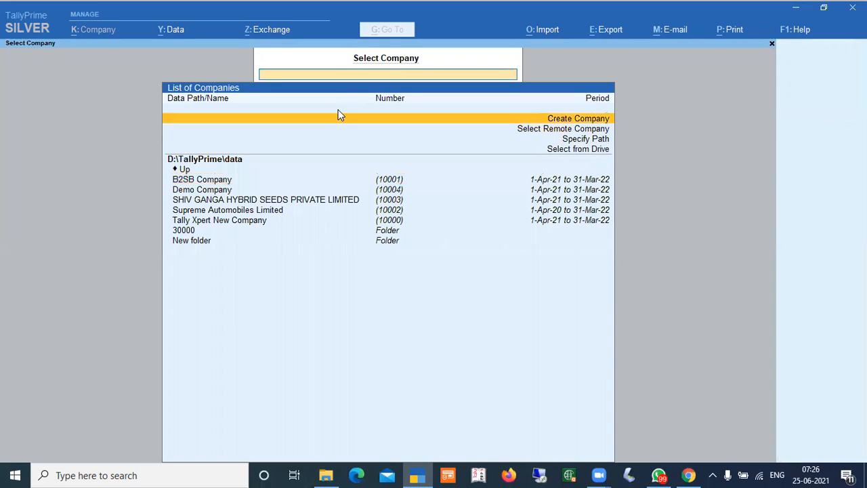
key("Down")
key("Down")
key("Down")
key("Up")
key("Up")
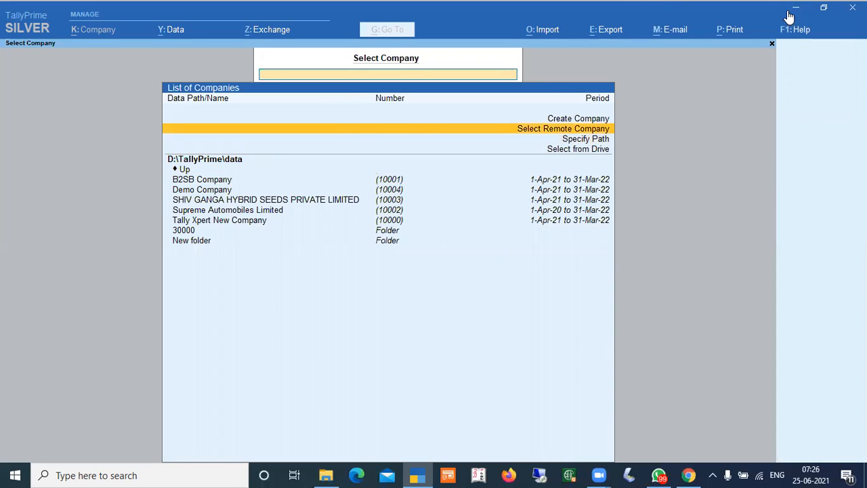
Minimize TallyPrime and launch Tally.ERP 9 from the D: Tally.ERP9 folder, skipping the Account TDLs and company login
left_click(796, 12)
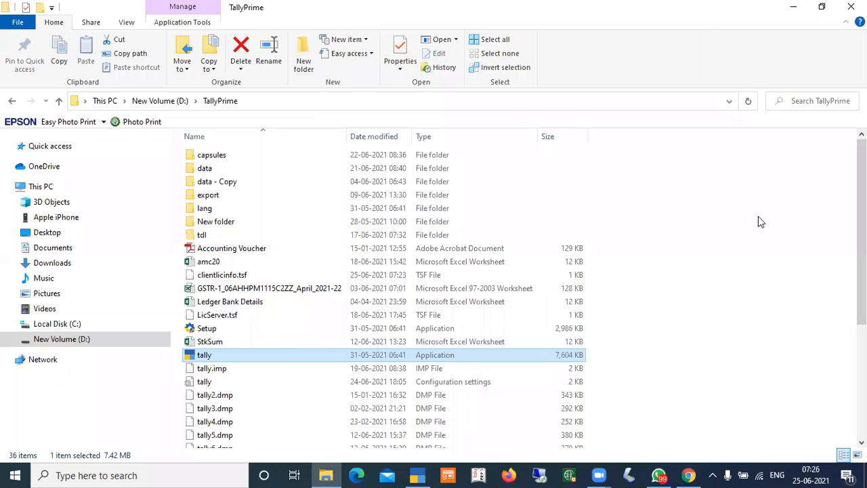
left_click(162, 102)
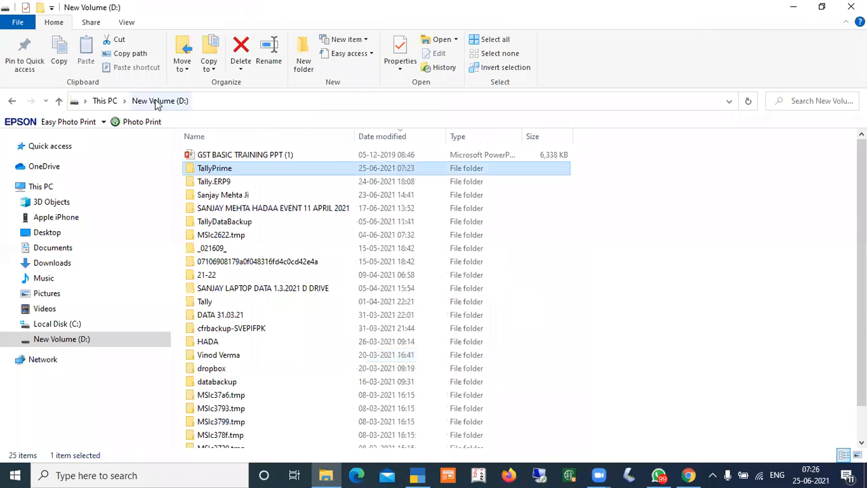
double_click(218, 183)
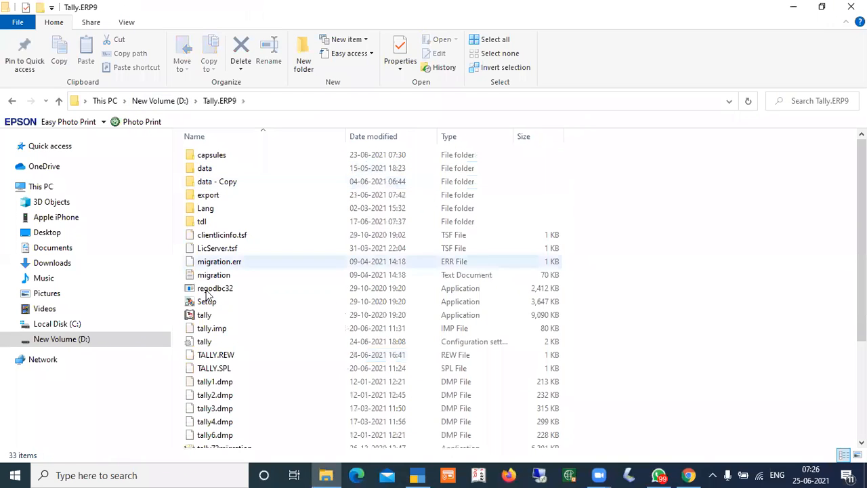
double_click(205, 315)
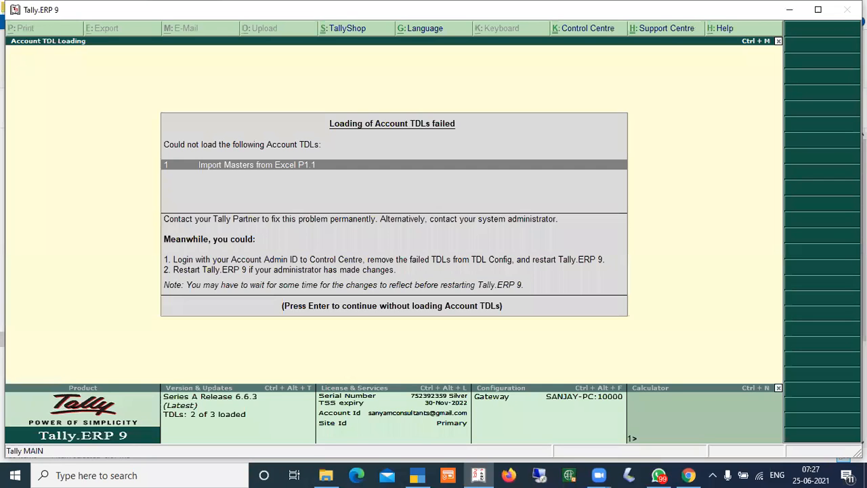
key("Return")
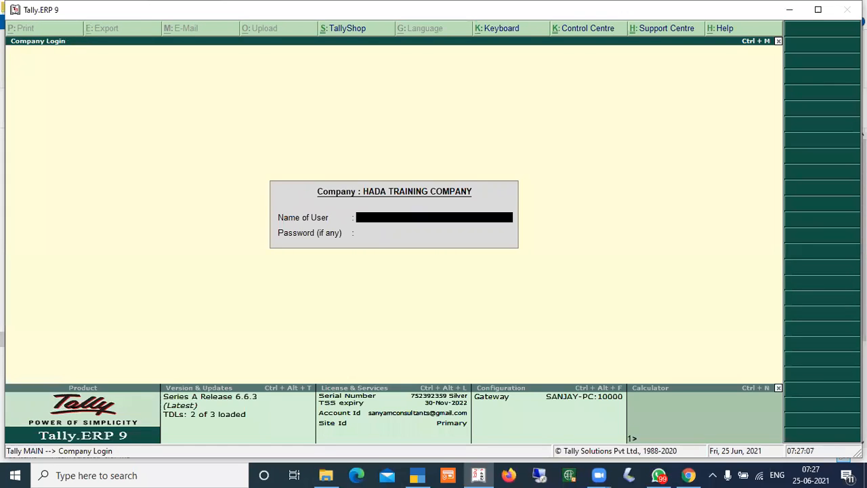
key("Escape")
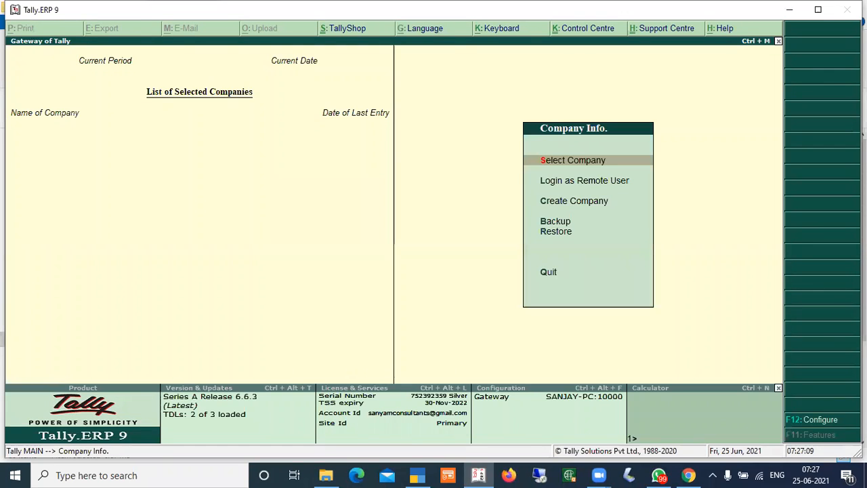
Browse the options of the Company Info list in Tally.ERP 9
key("Down")
key("Down")
key("Down")
key("Down")
key("Up")
key("Up")
key("Down")
key("Down")
key("Down")
key("Down")
key("Down")
key("Down")
key("Down")
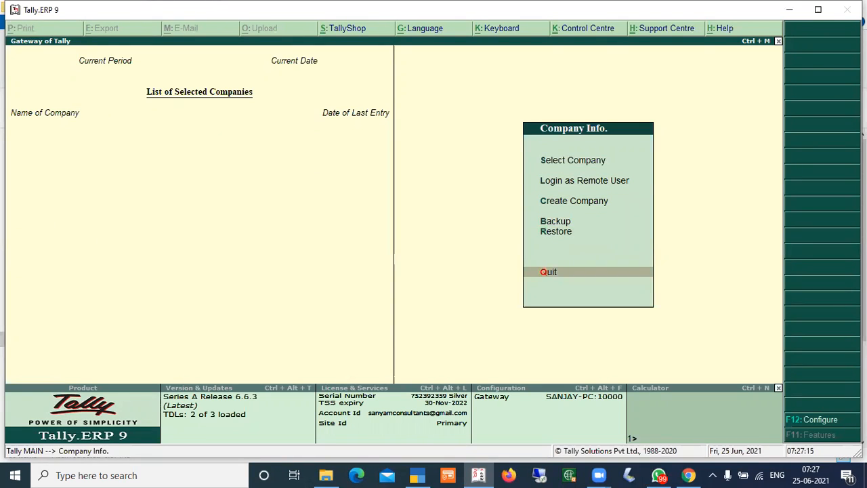
key("Return")
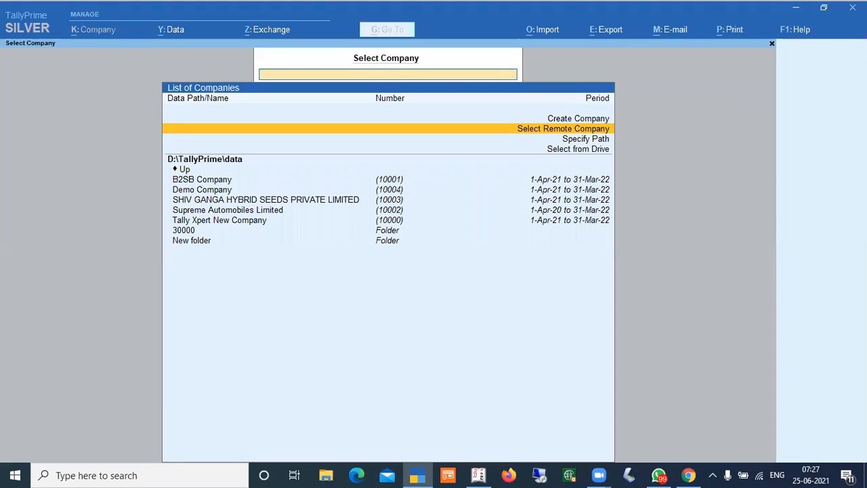
Switch between Tally.ERP 9 and TallyPrime to compare their company selection options
key("alt+Tab")
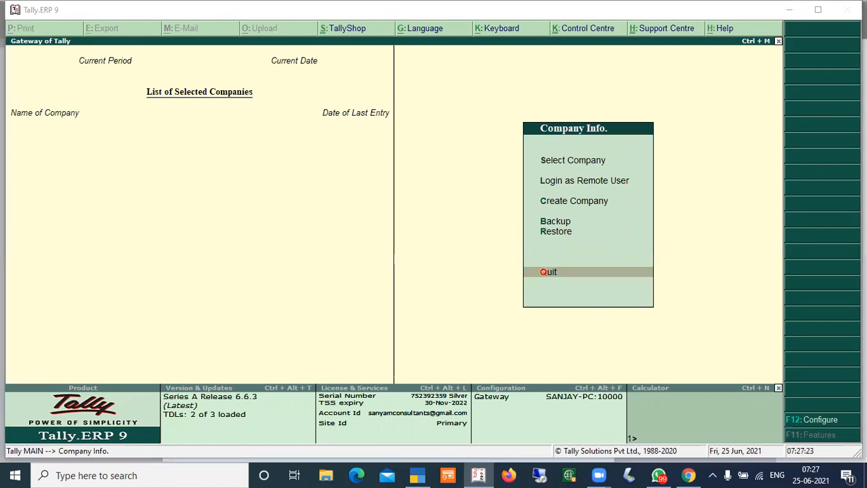
key("alt+Tab")
key("alt+Tab")
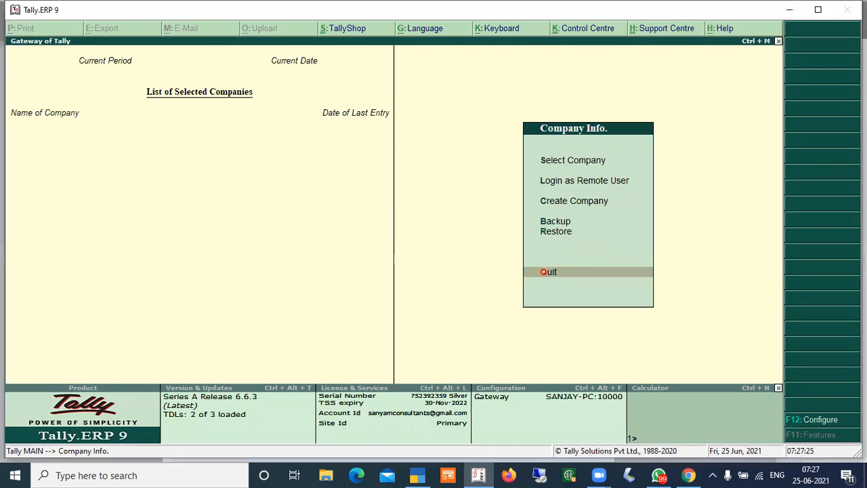
key("alt+Tab")
key("alt+Tab")
key("Up")
key("Up")
key("Up")
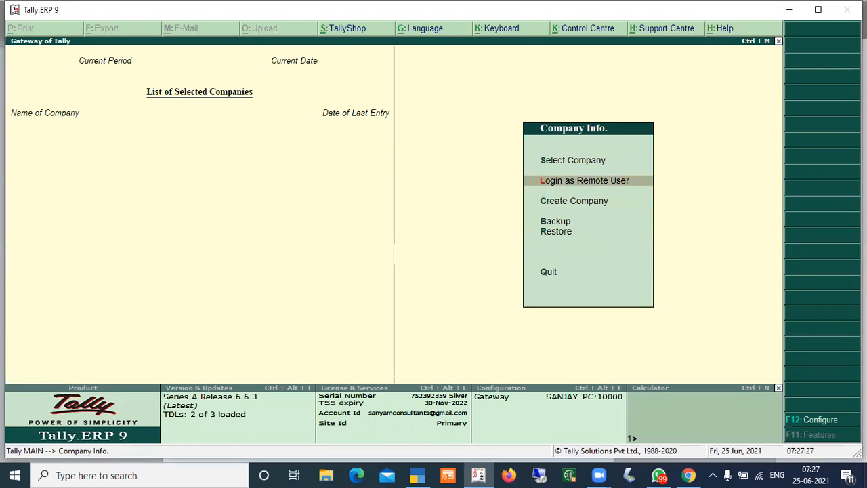
key("alt+Tab")
key("Down")
key("Down")
key("Down")
key("Down")
key("Down")
key("Down")
key("Down")
key("Down")
key("Down")
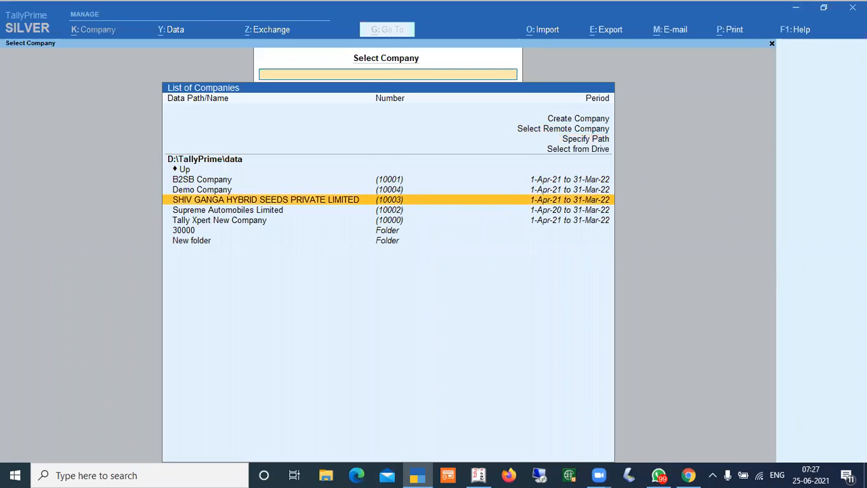
key("Up")
key("Up")
key("Up")
key("Up")
key("Up")
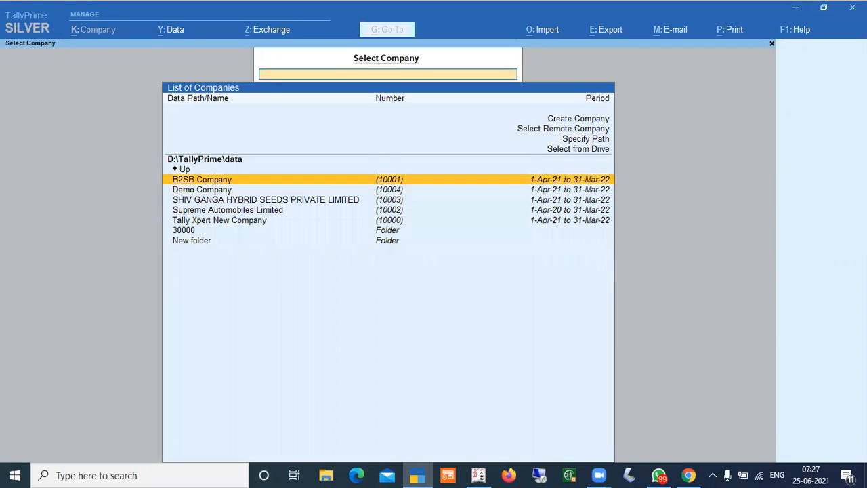
Open Tally.ERP 9's company list and compare it with the companies listed in TallyPrime
key("alt+Tab")
key("Return")
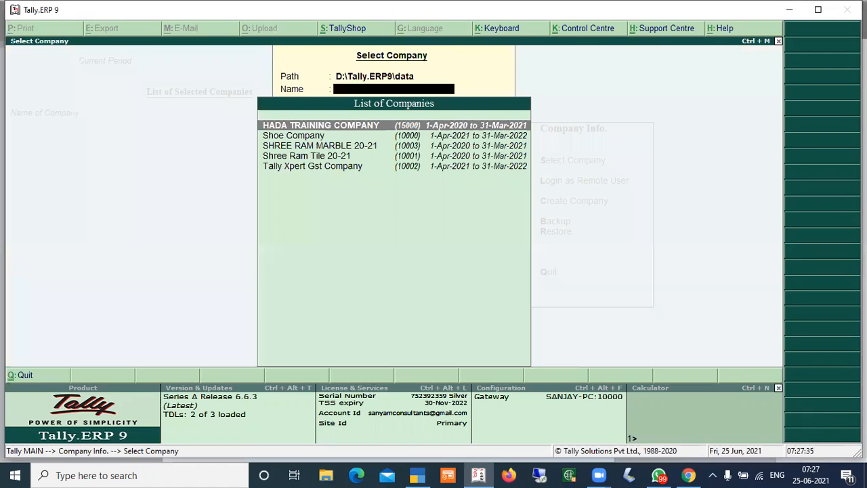
key("alt+Tab")
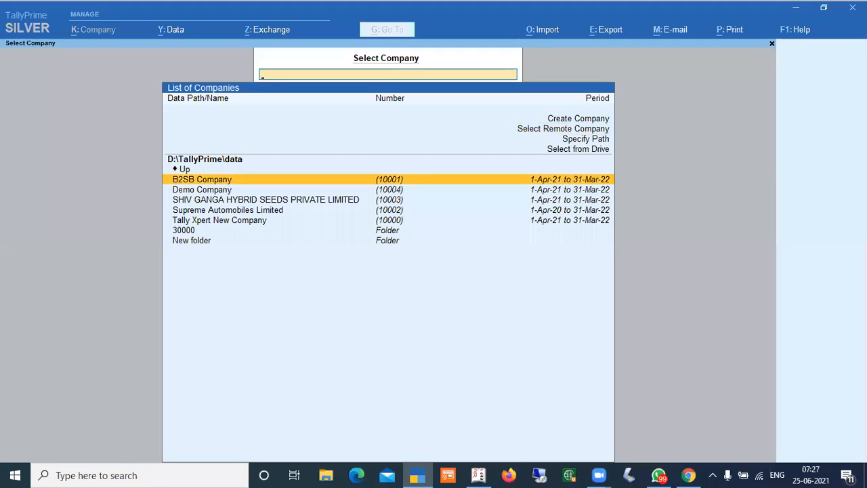
key("Down")
key("Down")
key("Down")
key("Down")
key("Up")
key("Up")
key("Up")
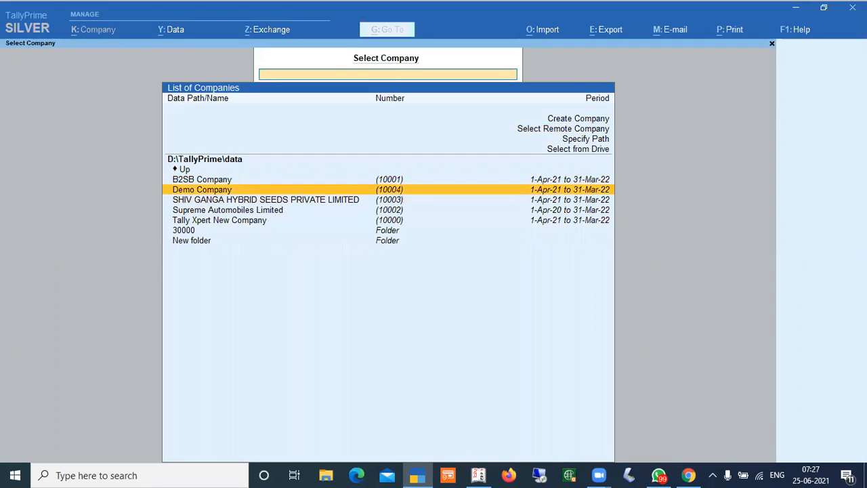
Keep comparing Tally.ERP 9's Company Info options with TallyPrime's Select Company options
key("alt+Tab")
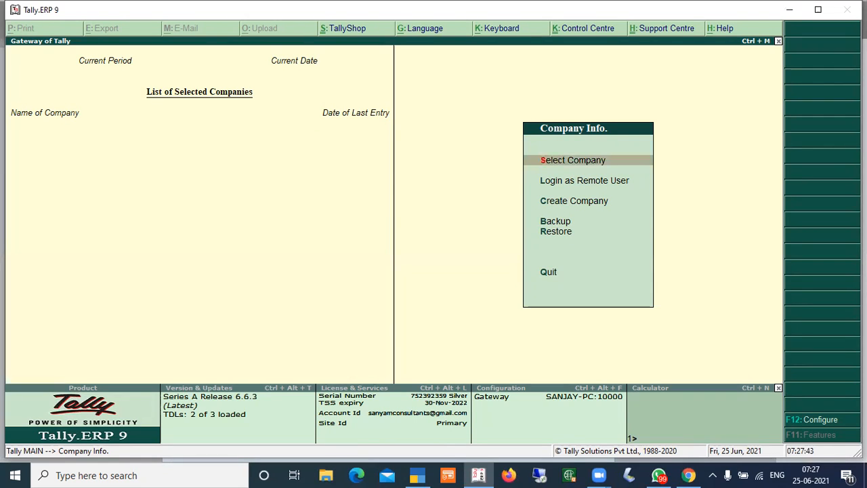
key("Down")
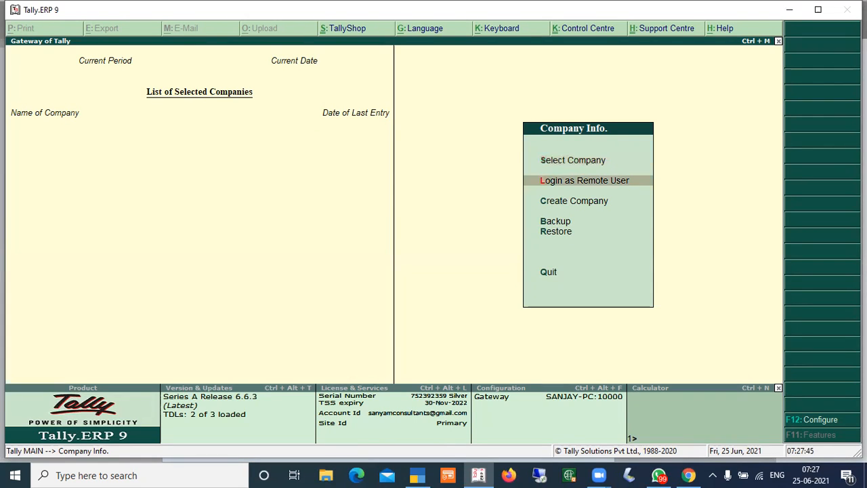
key("alt+Tab")
key("Up")
key("Up")
key("Up")
key("Up")
key("Up")
key("Up")
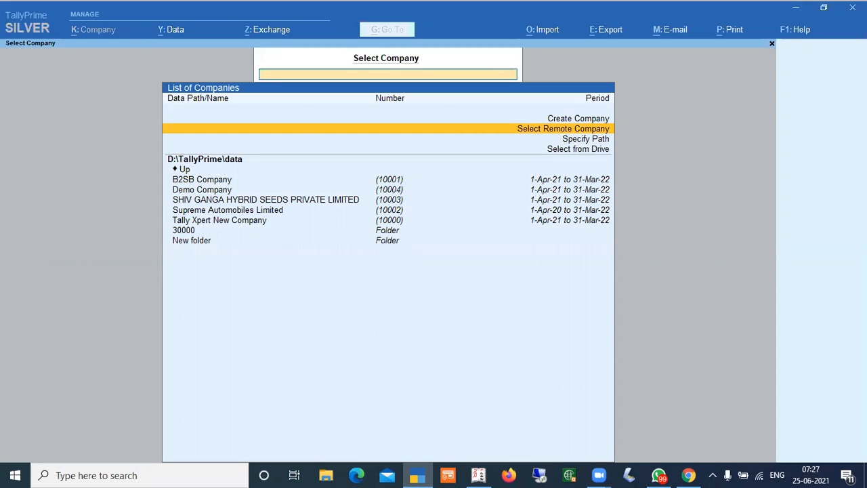
key("alt+Tab")
key("Down")
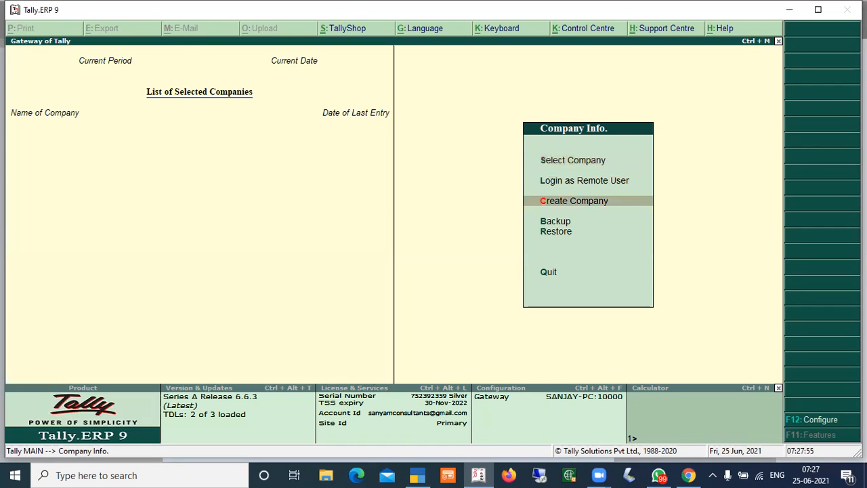
key("alt+Tab")
key("Up")
key("alt+Tab")
key("Down")
key("Down")
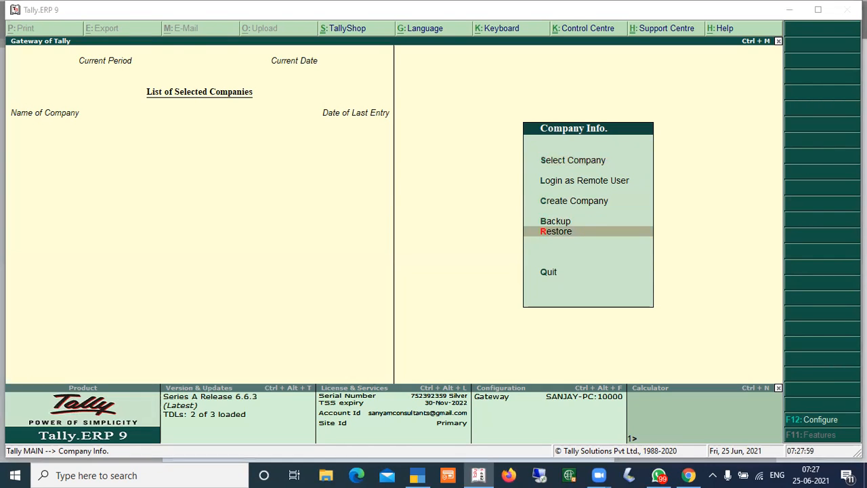
key("alt+Tab")
key("Down")
key("Down")
key("Up")
key("Up")
key("Up")
key("Down")
key("Down")
key("Down")
key("Down")
key("Up")
key("Up")
key("Up")
key("Up")
key("Down")
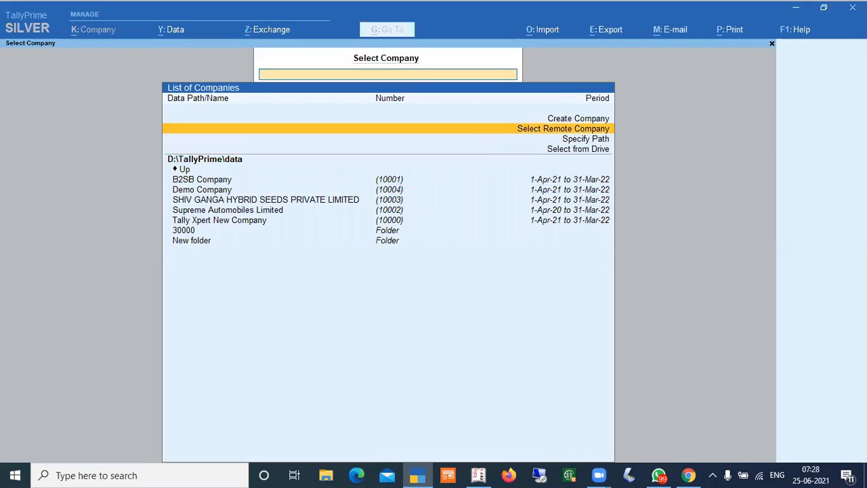
key("Down")
key("Down")
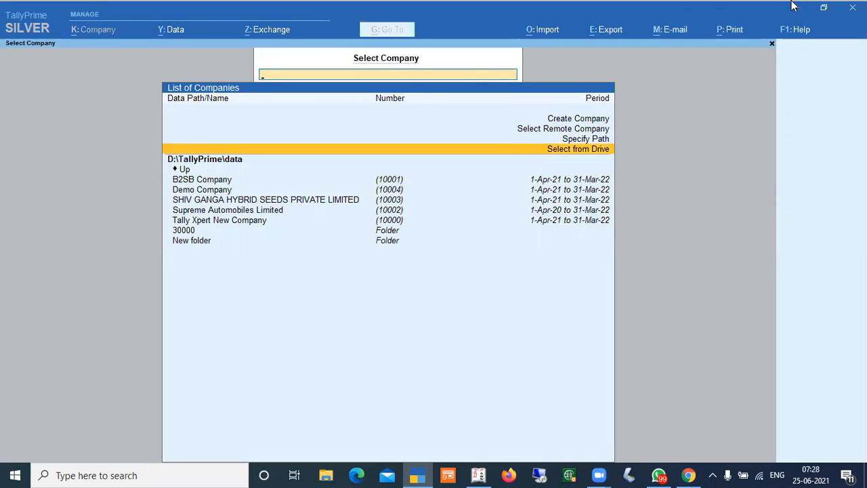
View TallyPrime's company data options for Backup, Restore and Data Path, then close them
left_click(172, 32)
key("Down")
key("Up")
key("Down")
key("Up")
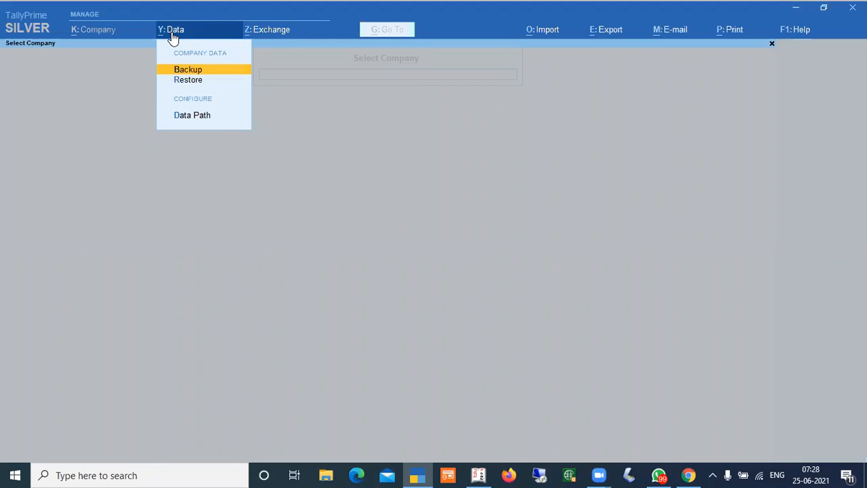
key("Escape")
Compare the Backup and Restore options in Tally.ERP 9's Company Info list
key("alt+Tab")
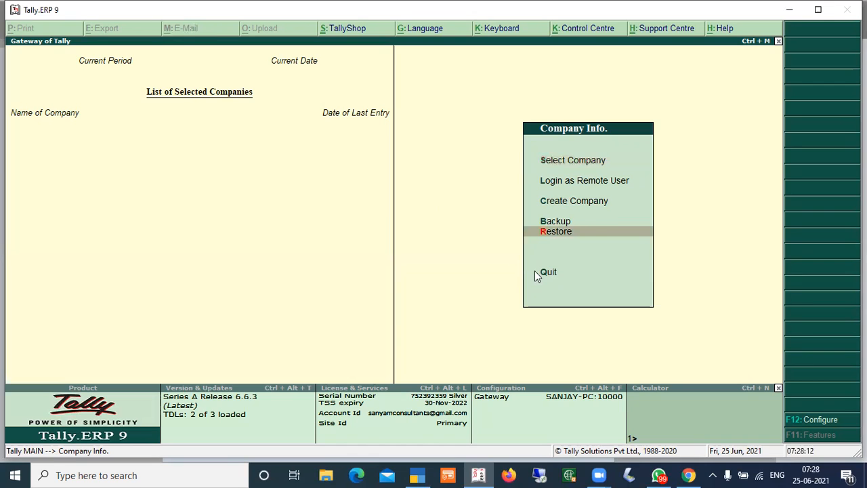
key("alt+Tab")
key("Down")
key("Up")
key("Escape")
key("n")
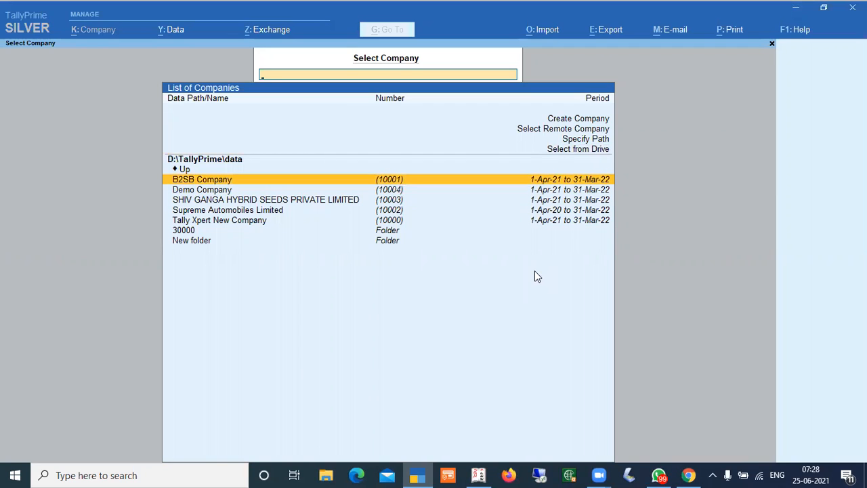
Browse the Specify Path and Select from Drive entries of TallyPrime's company list
key("Up")
key("Up")
key("Up")
key("Up")
key("Up")
key("Down")
key("Up")
key("Down")
key("Up")
key("Down")
key("Down")
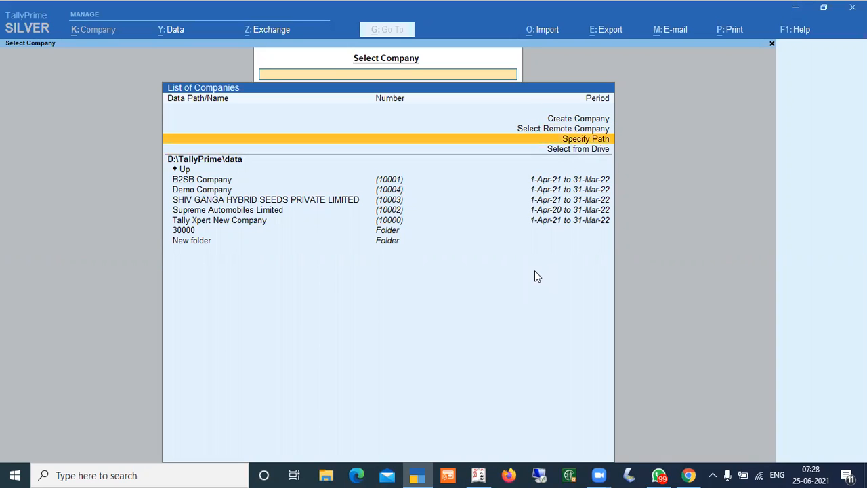
key("Down")
key("Up")
key("Down")
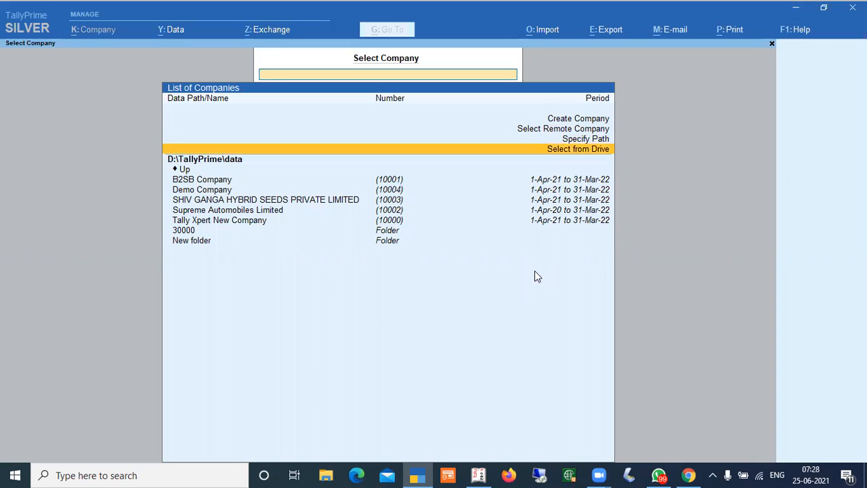
key("Up")
key("Down")
Open the Select Company list in Tally.ERP 9
key("Up")
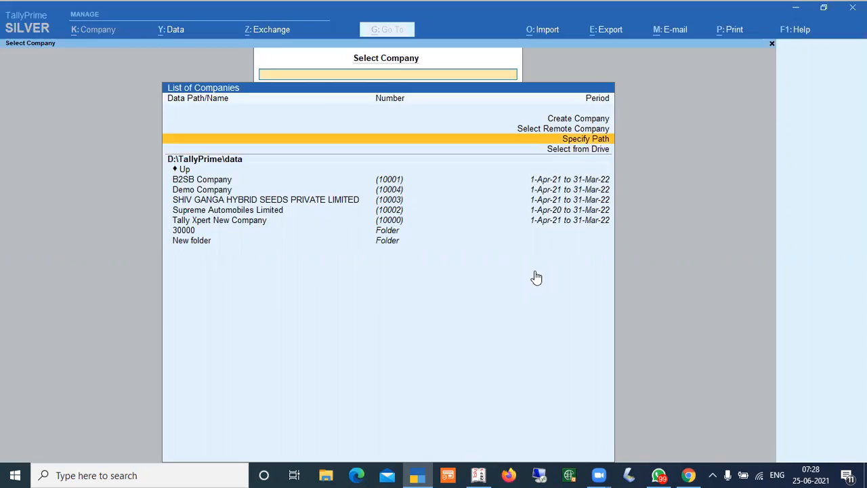
key("alt+Tab")
key("Up")
key("Up")
key("Up")
key("Up")
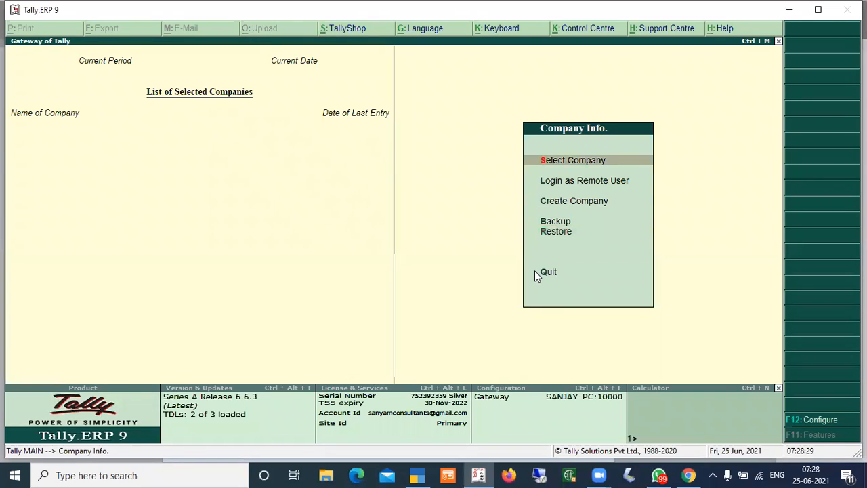
key("Return")
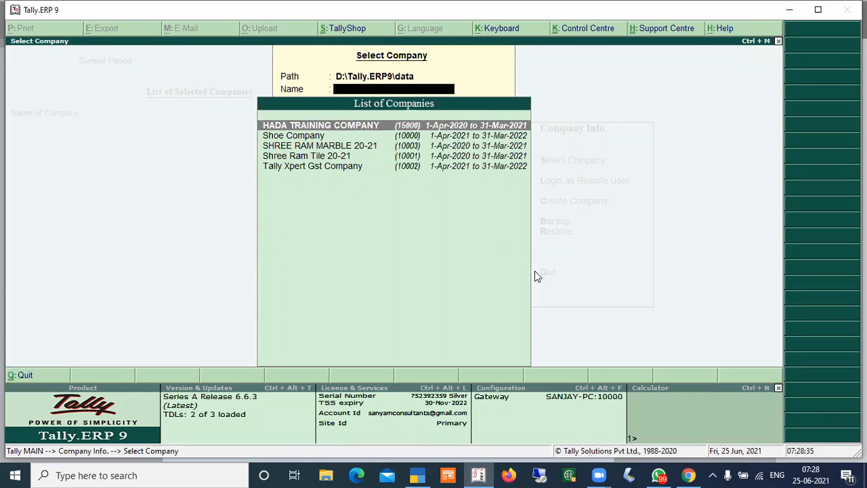
Open TallyPrime's Specify Company/Folder Path dialog, close it, and open the Select from Drive list of companies
key("BackSpace")
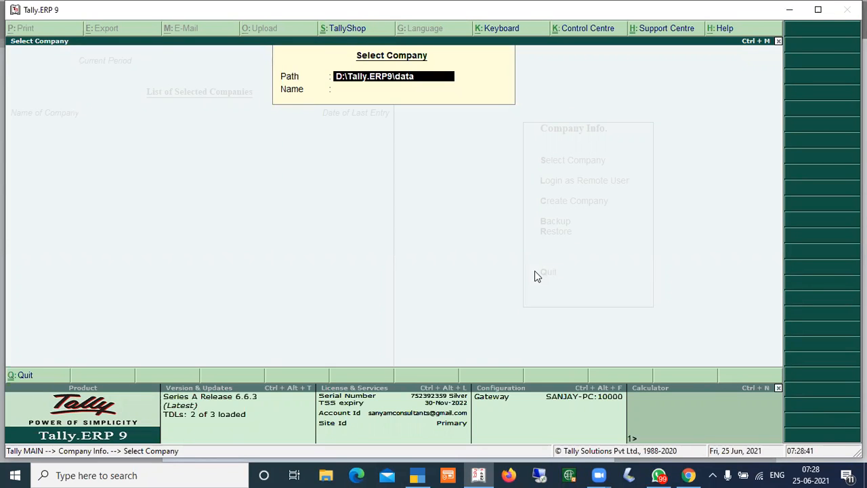
key("alt+Tab")
key("Return")
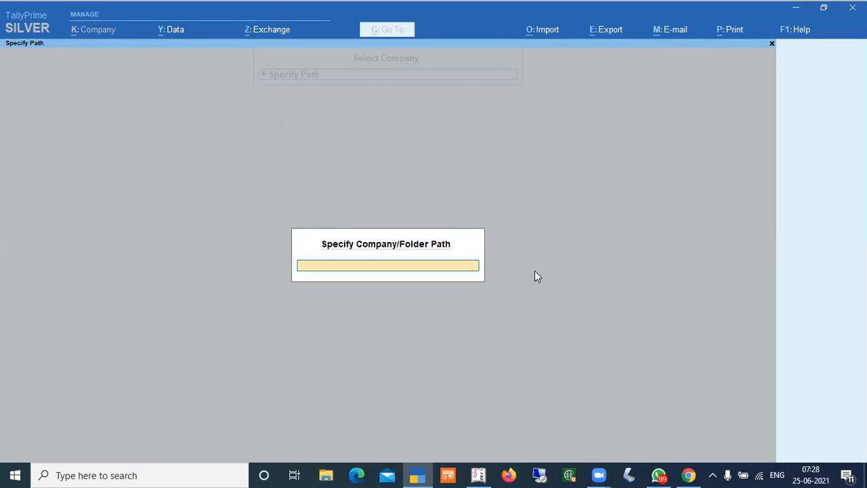
key("Return")
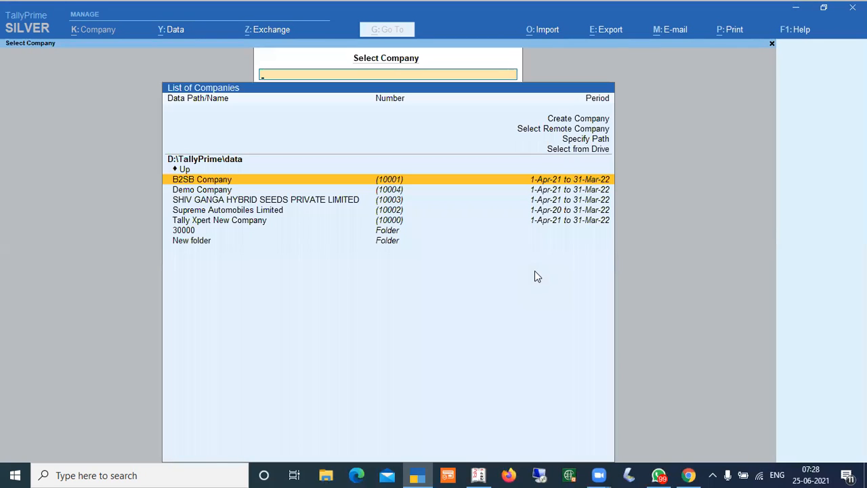
key("Up")
key("Up")
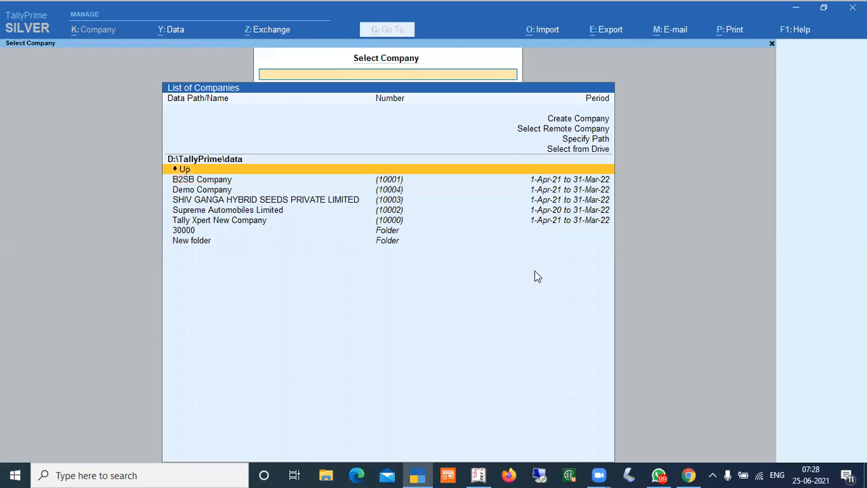
key("Up")
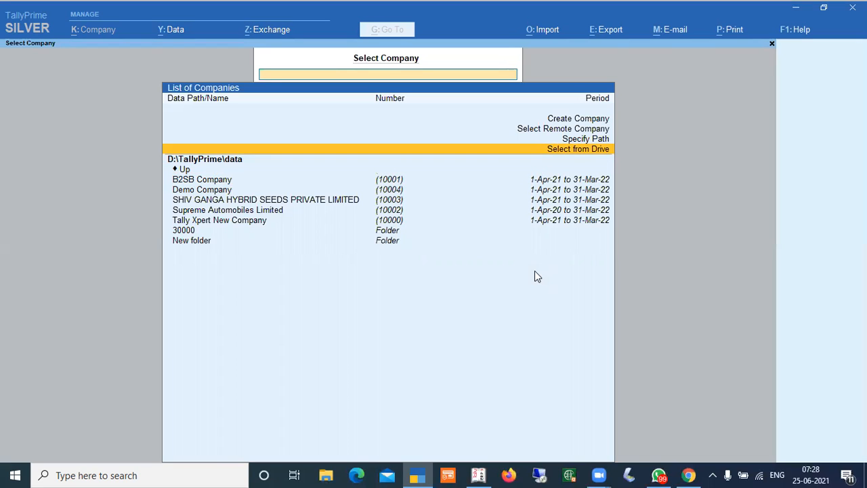
key("Return")
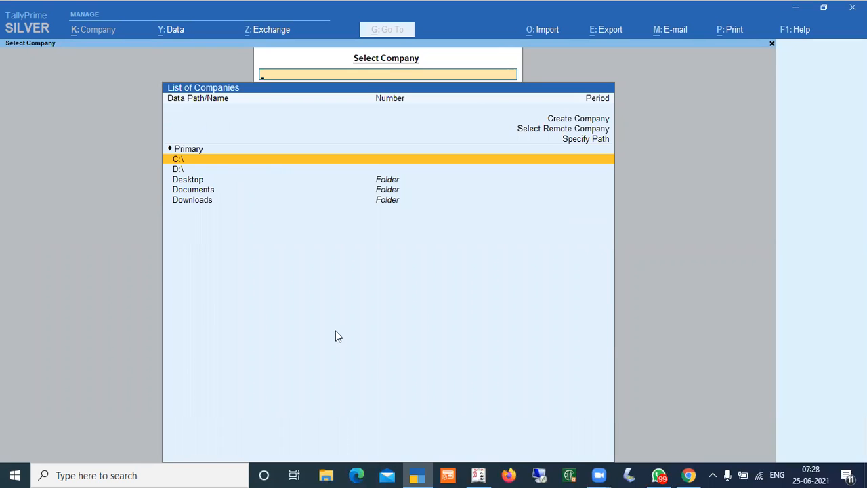
Open This PC in File Explorer to compare its drives and folders with TallyPrime's drive list
left_click(796, 9)
key("Return")
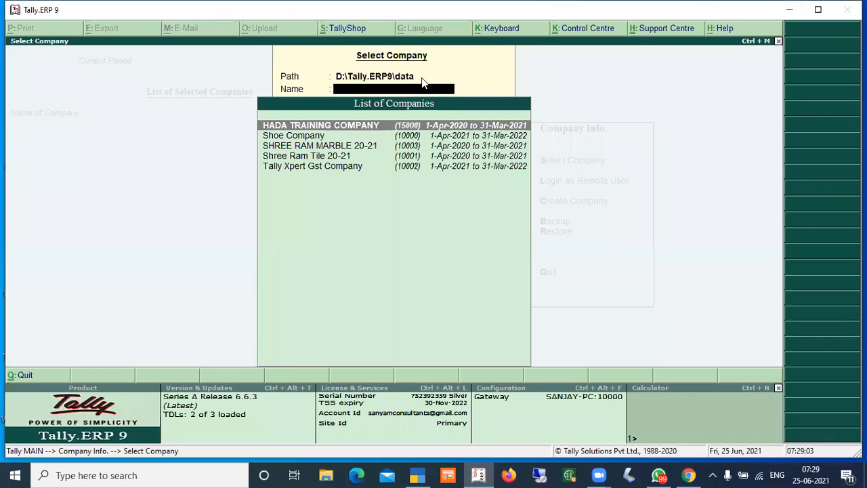
left_click(788, 10)
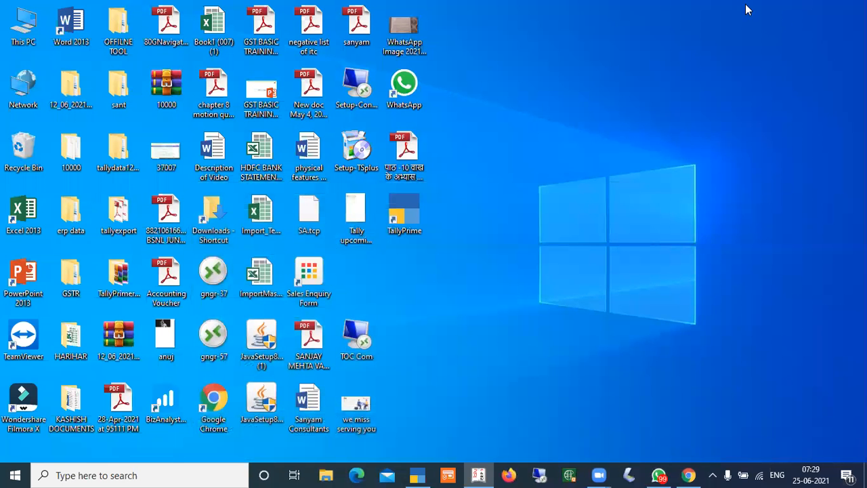
double_click(26, 24)
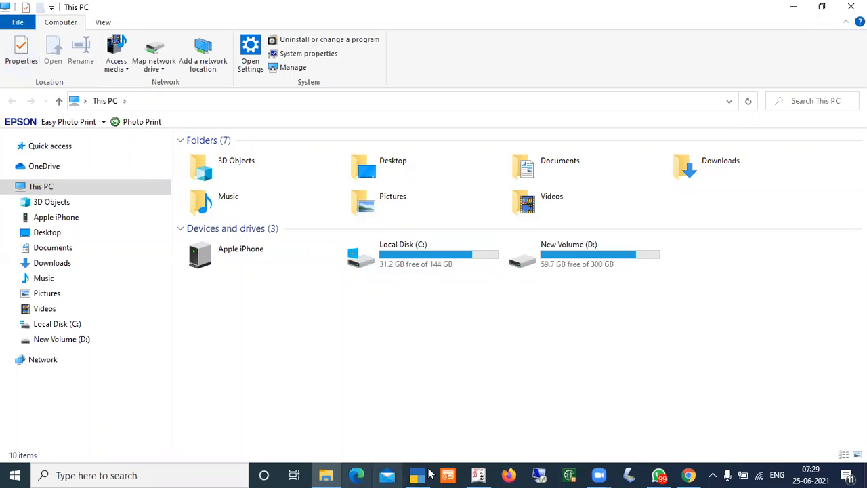
left_click(416, 474)
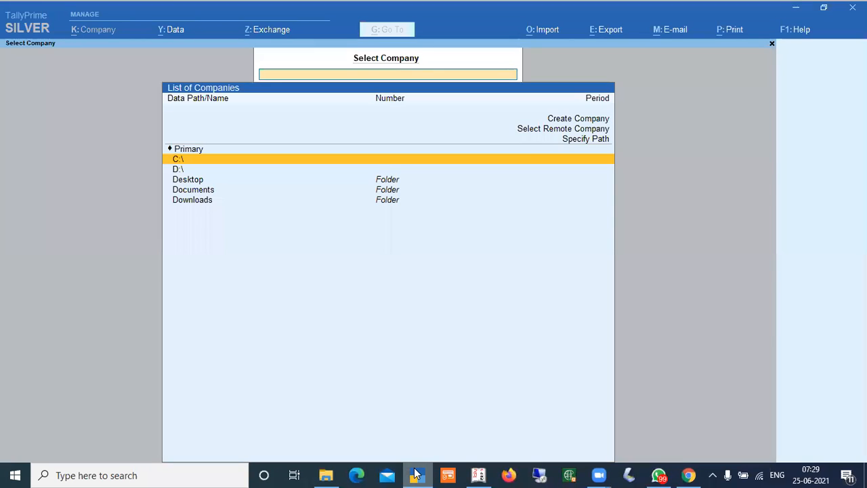
Compare TallyPrime's drive and folder entries with the Desktop, Documents and Downloads folders in File Explorer
key("Down")
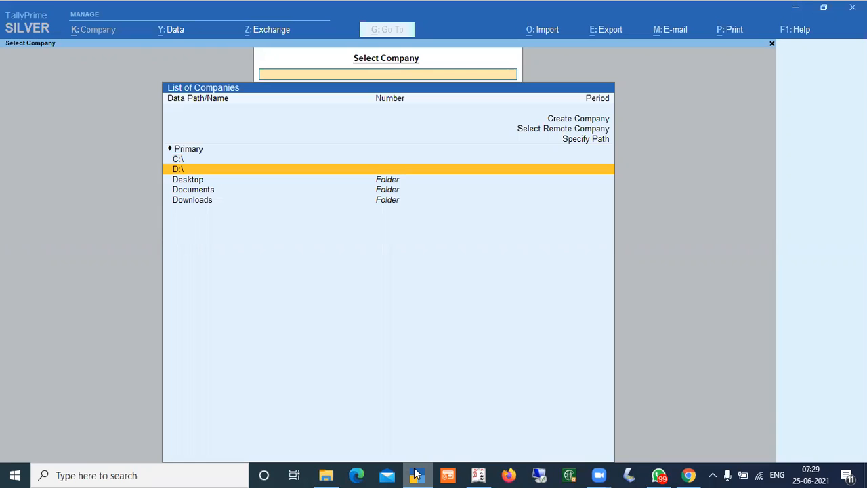
key("Up")
key("Down")
key("Up")
key("Down")
key("Up")
key("Down")
key("Up")
key("Down")
key("Down")
key("Down")
key("Down")
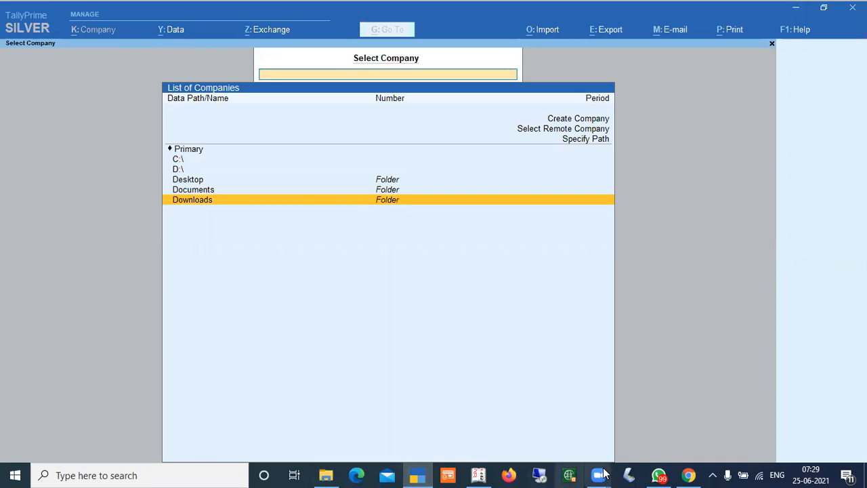
left_click(326, 475)
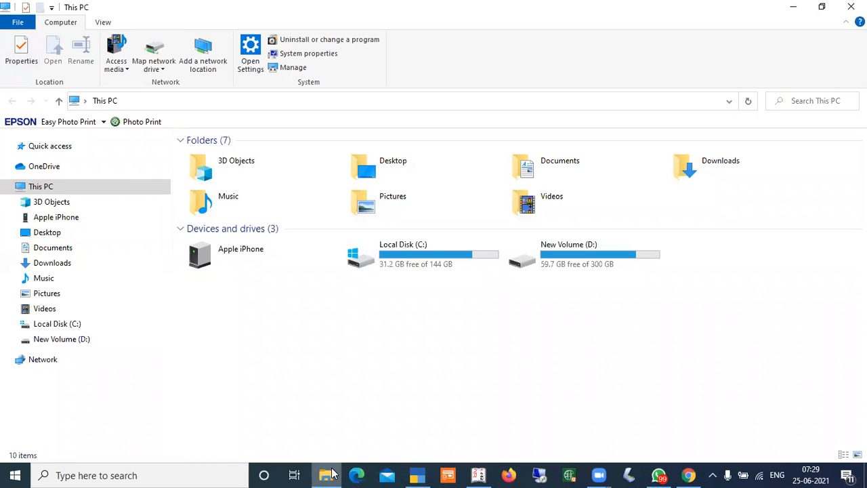
left_click(385, 162)
left_click(559, 164)
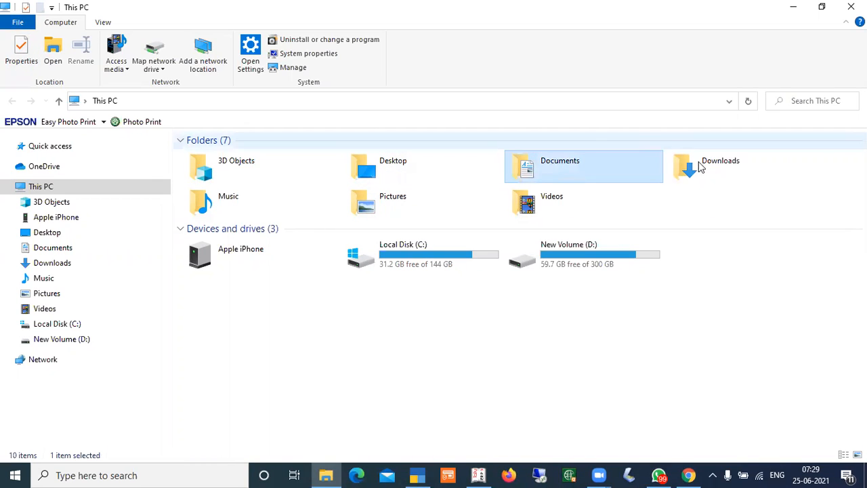
left_click(700, 167)
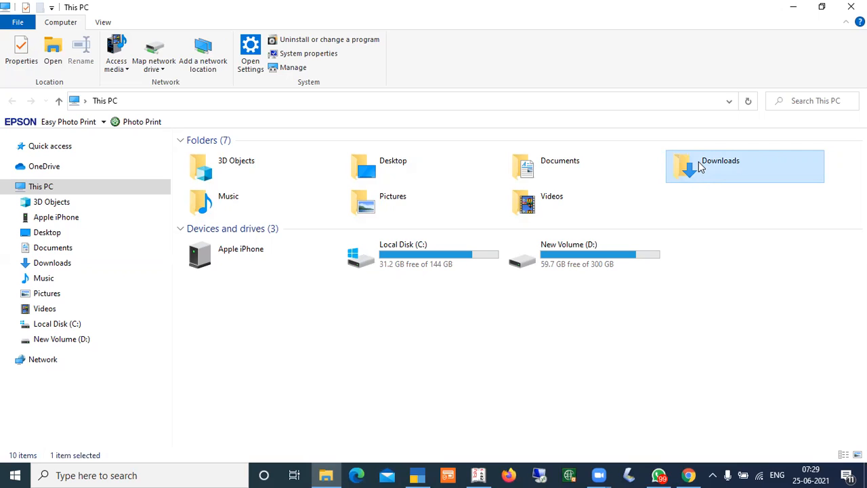
left_click(416, 475)
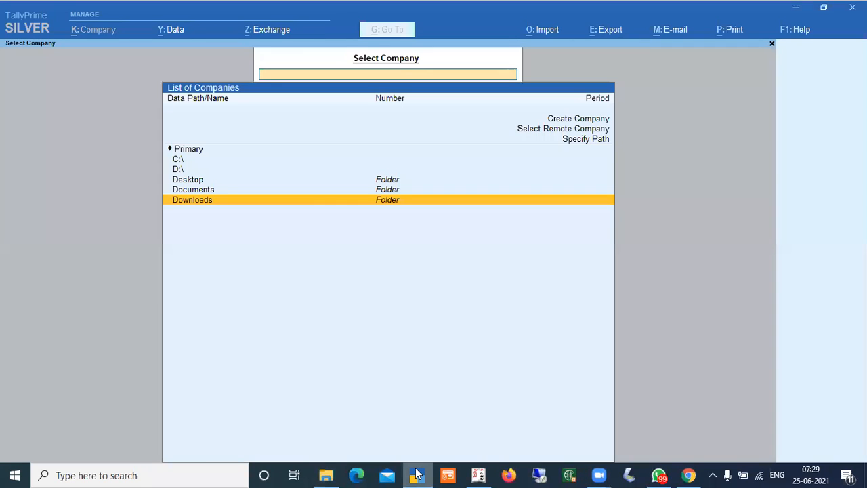
Browse drive D:\ in TallyPrime, open the HADA folder and load HADA DEMO COMPANY
key("Up")
key("Up")
key("Up")
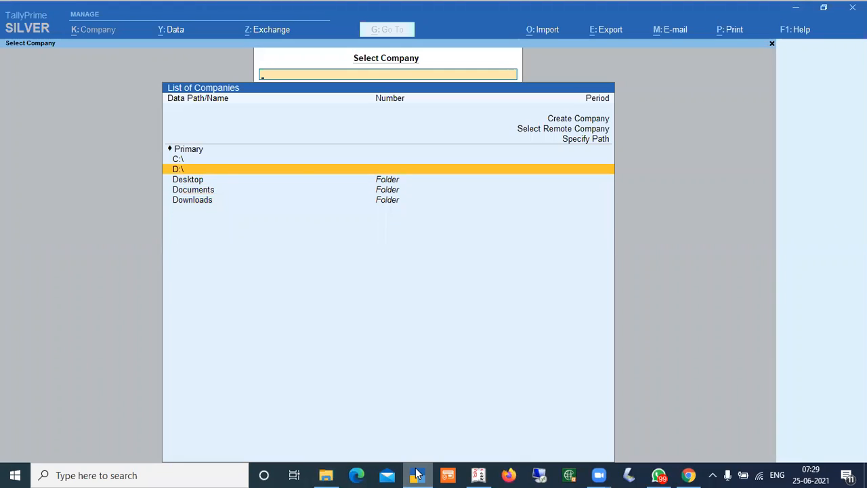
key("Return")
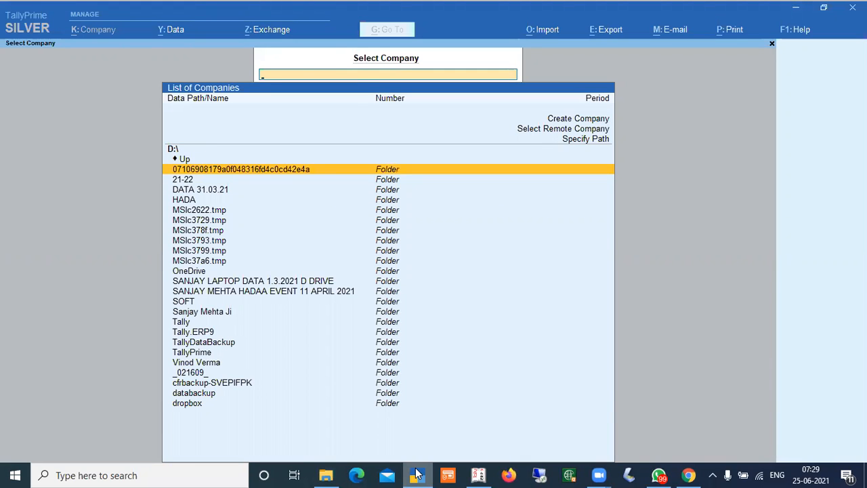
key("Down")
key("Down")
key("Down")
key("Down")
key("Down")
key("Down")
key("Down")
key("Down")
key("Down")
key("Down")
key("Down")
key("Down")
key("Down")
key("Down")
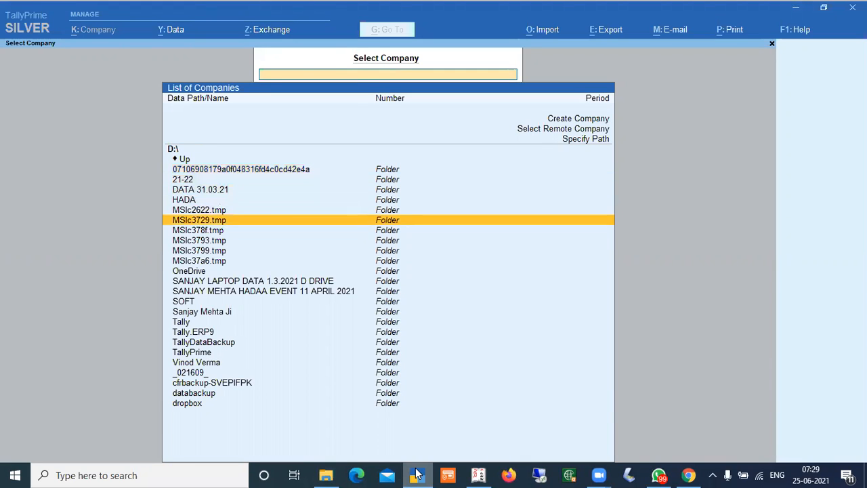
key("End")
key("Up")
key("Up")
key("Up")
key("Up")
key("Up")
key("Up")
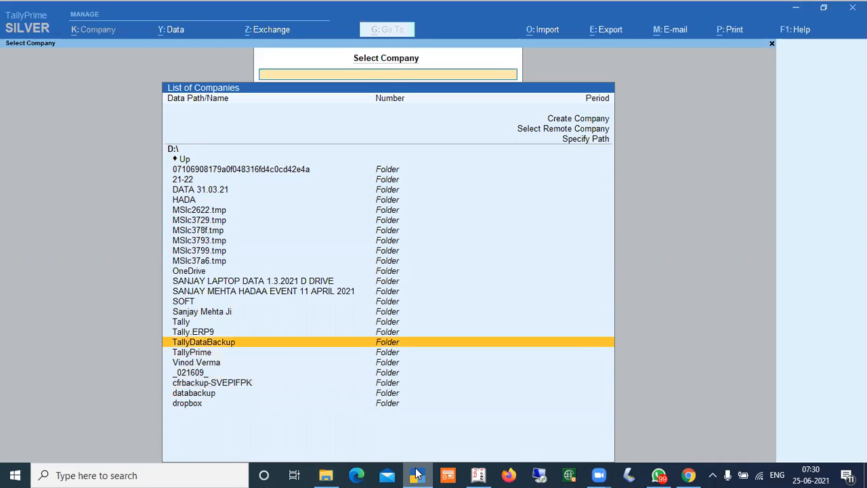
key("Up")
key("Up")
key("Up")
key("Up")
key("Up")
key("Up")
key("Up")
key("Up")
key("Up")
key("Up")
key("Up")
key("Up")
key("Up")
key("Up")
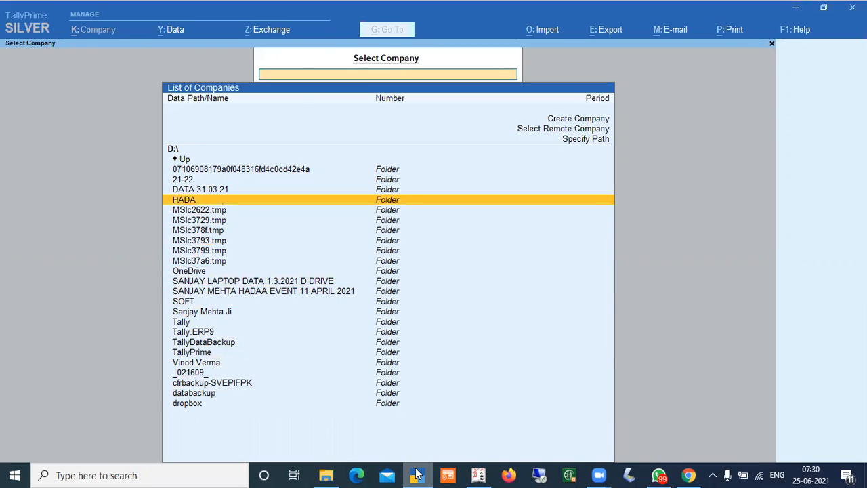
key("Return")
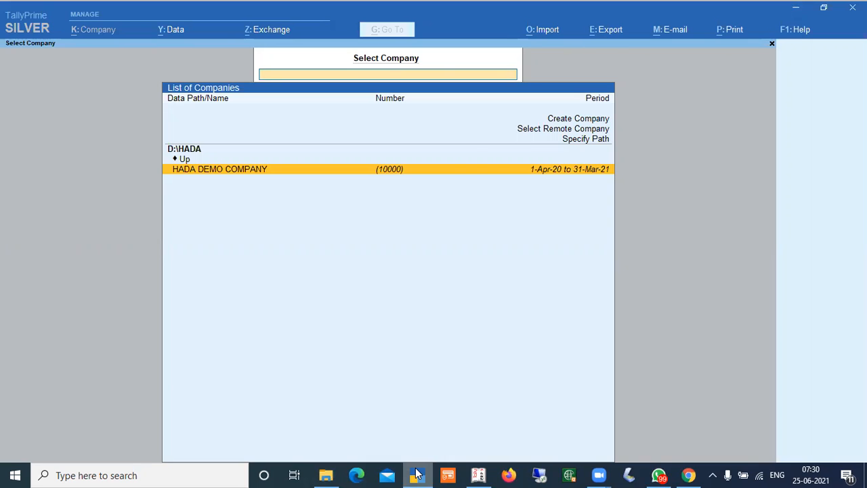
key("Return")
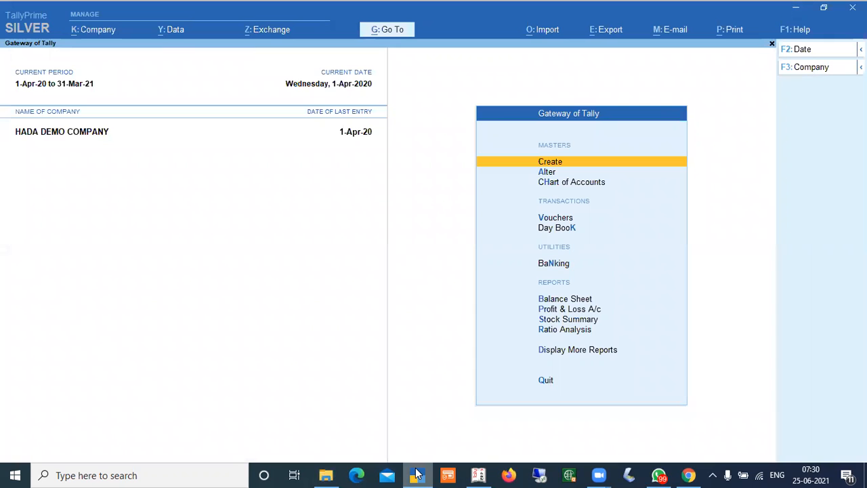
In Tally.ERP 9, dismiss the TDL loading message and set the Select Company path to D:\HADA
left_click(478, 475)
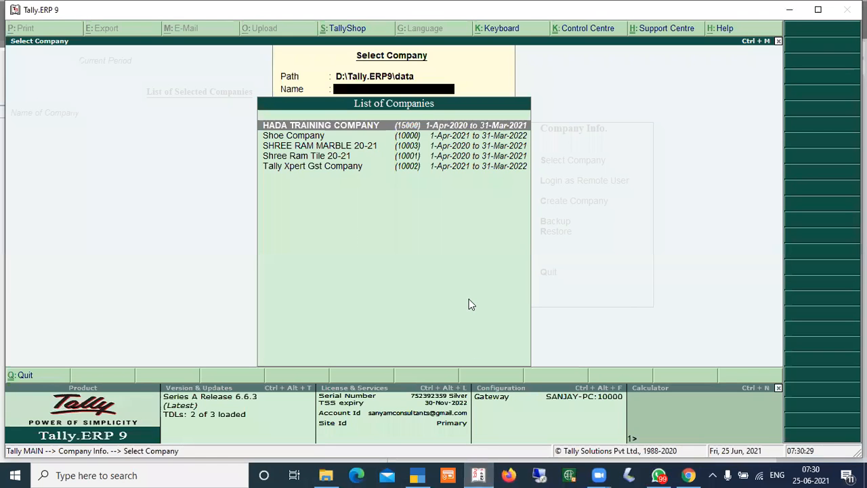
key("Escape")
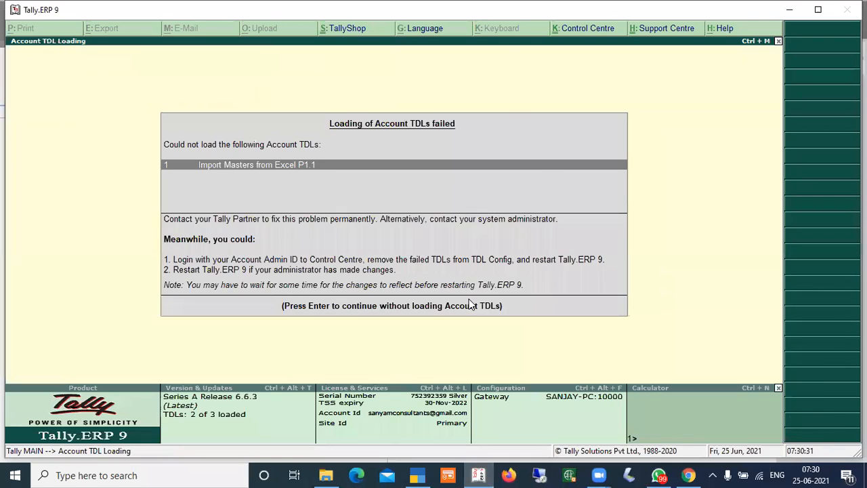
key("Return")
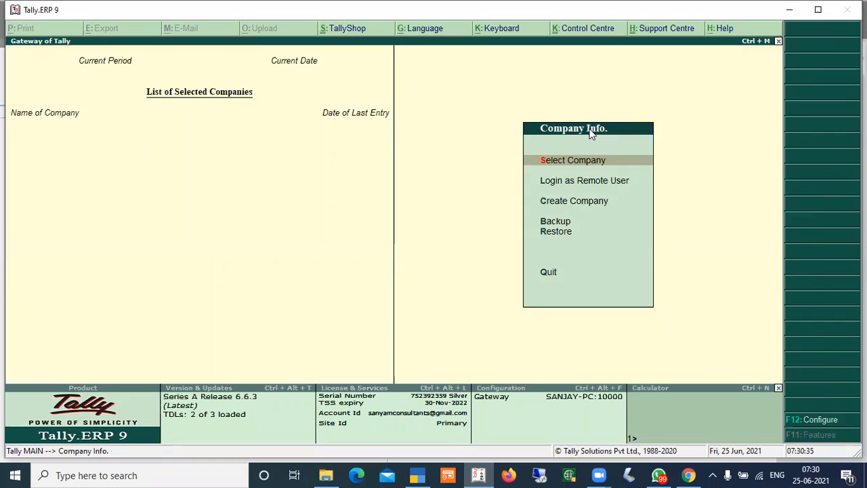
key("Return")
key("BackSpace")
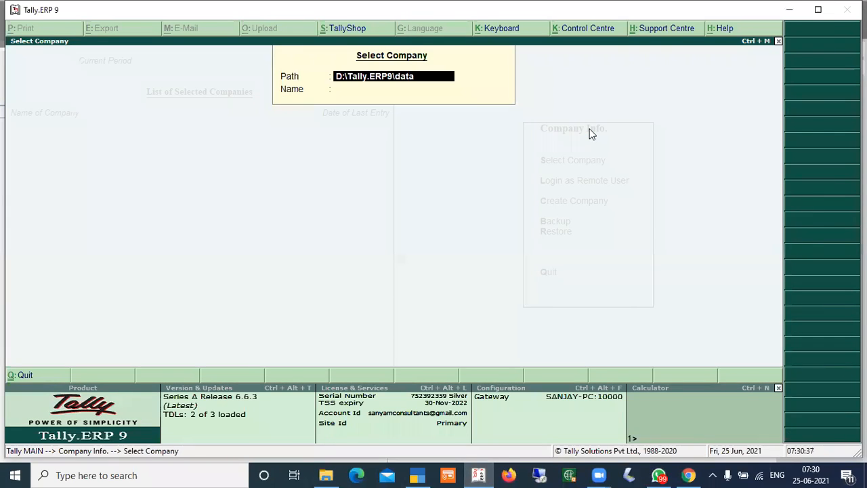
type("D:\\HADA")
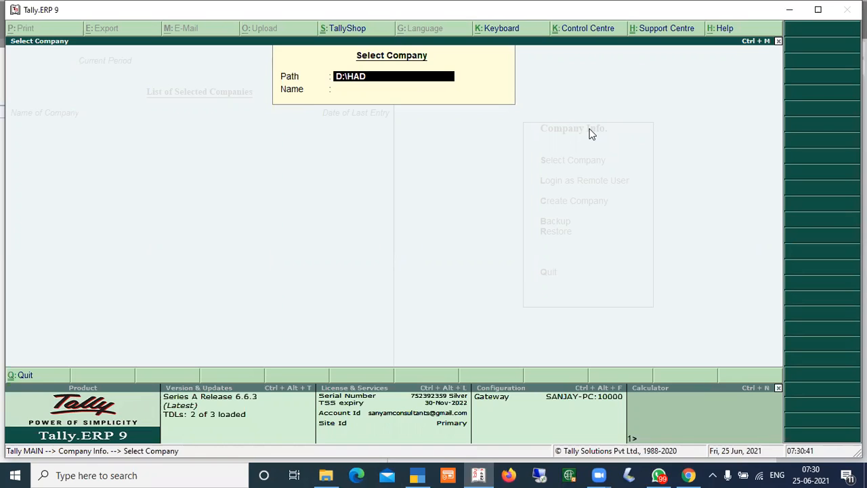
key("Return")
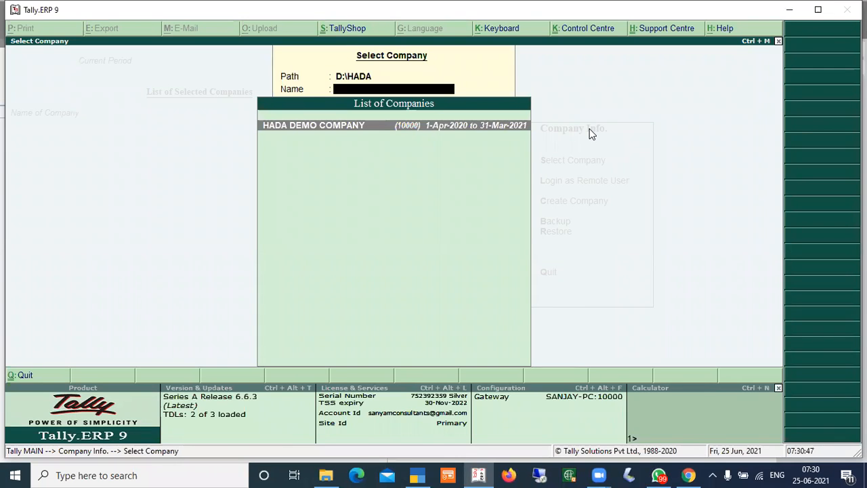
Open the HADA folder on drive D: in File Explorer and view its folder path
left_click(788, 10)
left_click(790, 11)
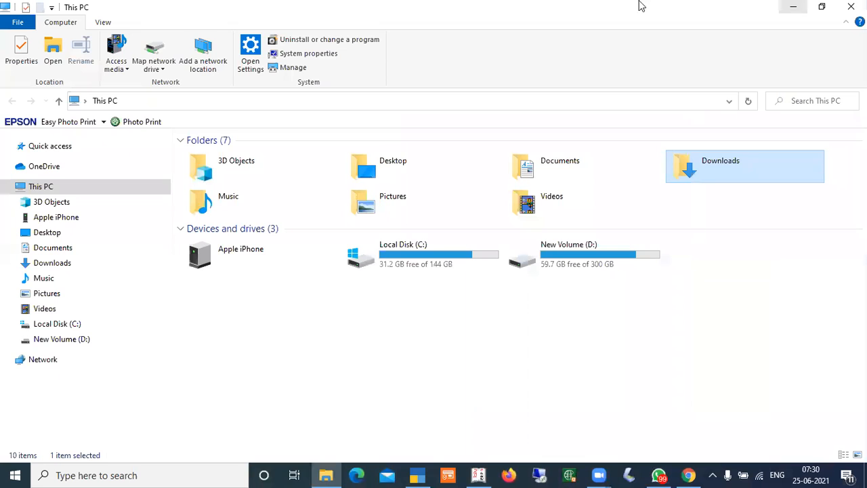
double_click(562, 254)
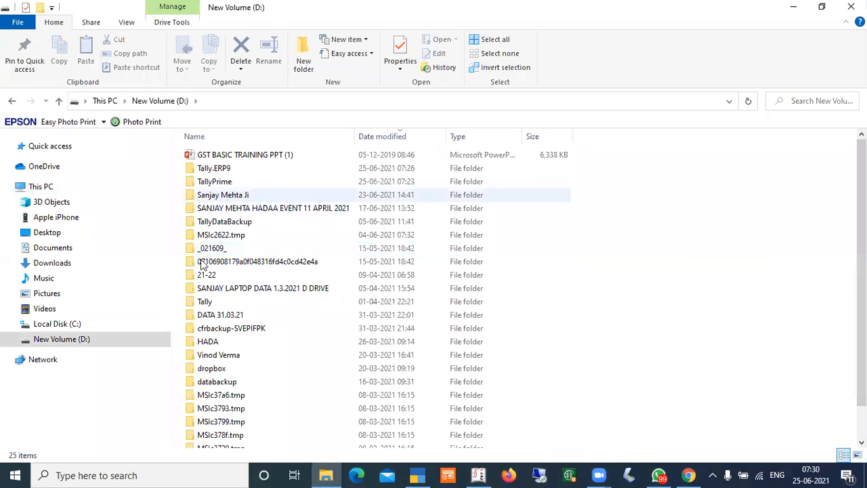
left_click(201, 338)
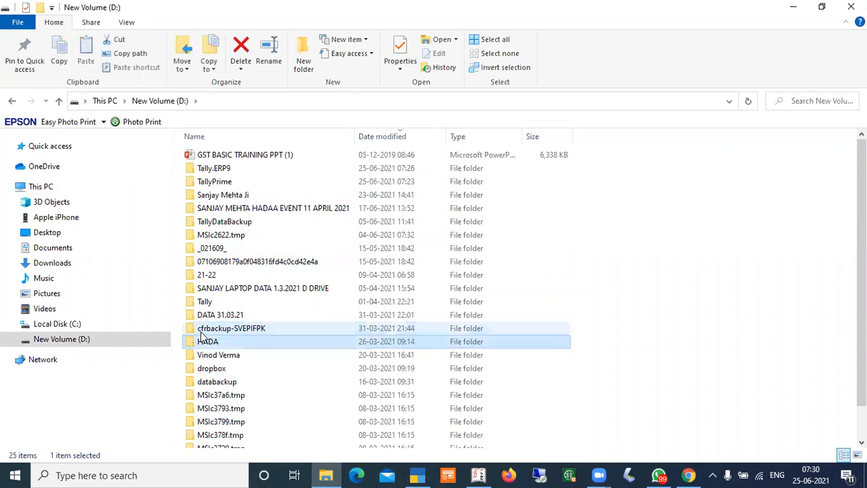
double_click(201, 339)
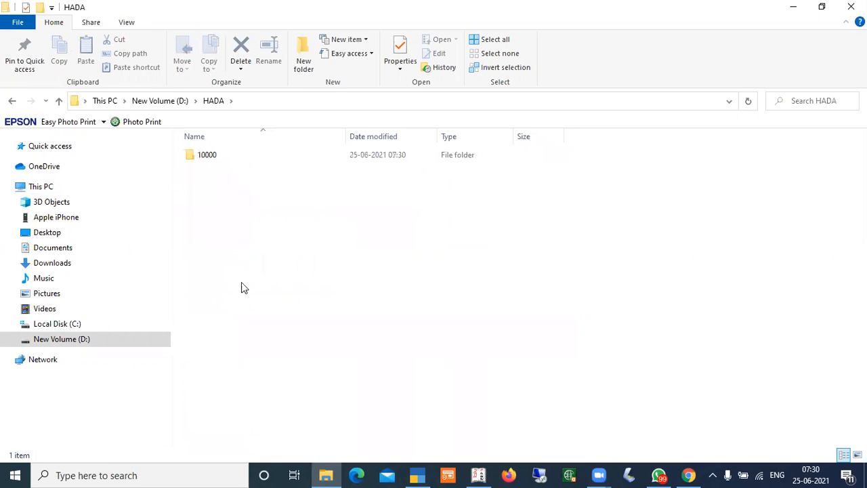
left_click(256, 102)
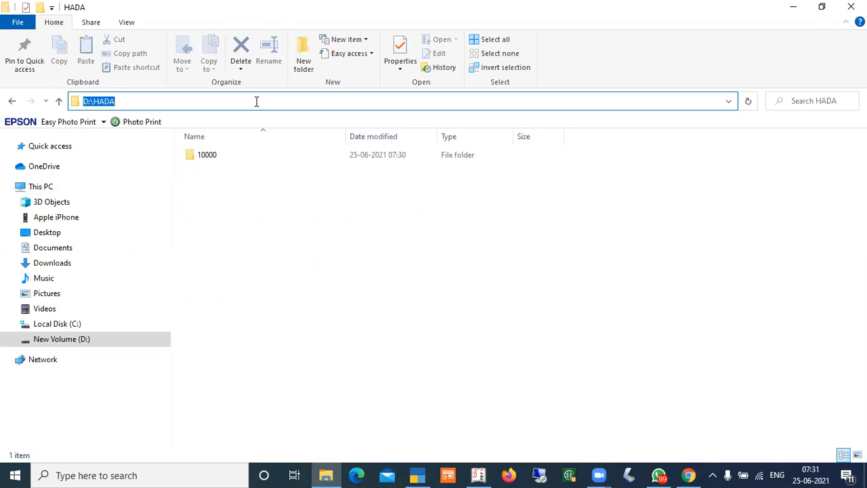
left_click(478, 475)
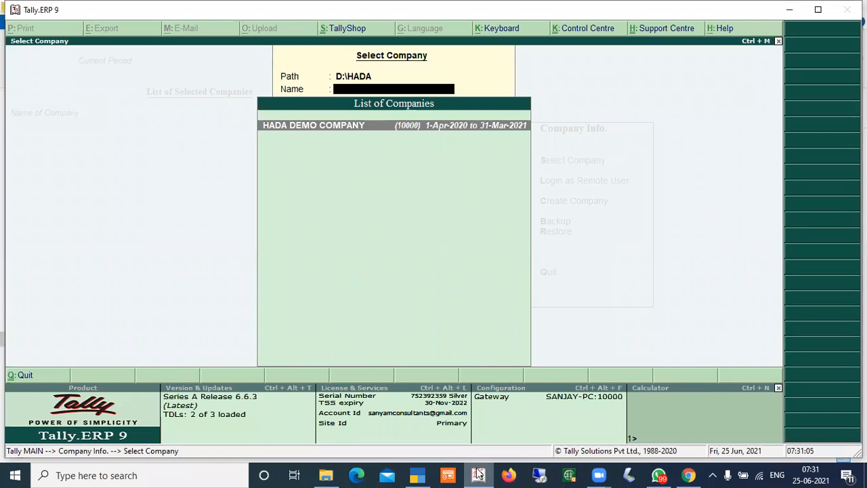
Re-enter D:\HADA as the Select Company path in Tally.ERP 9 to list its companies, then minimise the window
key("Escape")
key("Return")
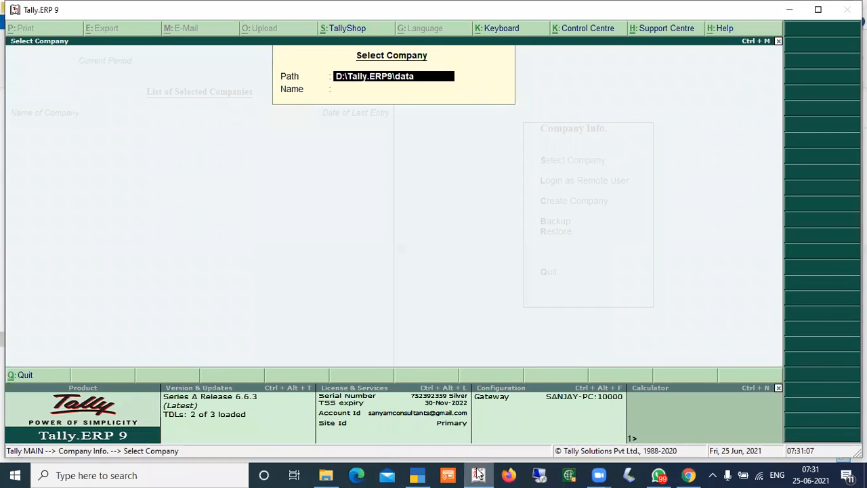
key("BackSpace")
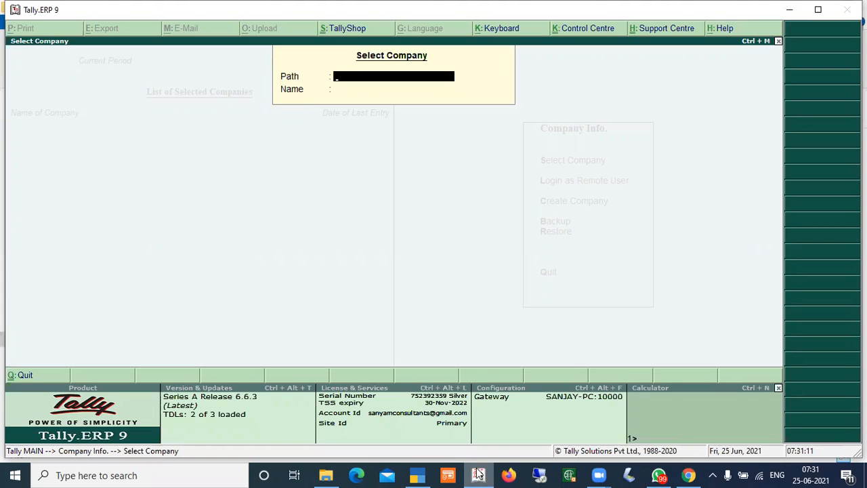
type("D:\\HADA")
key("Return")
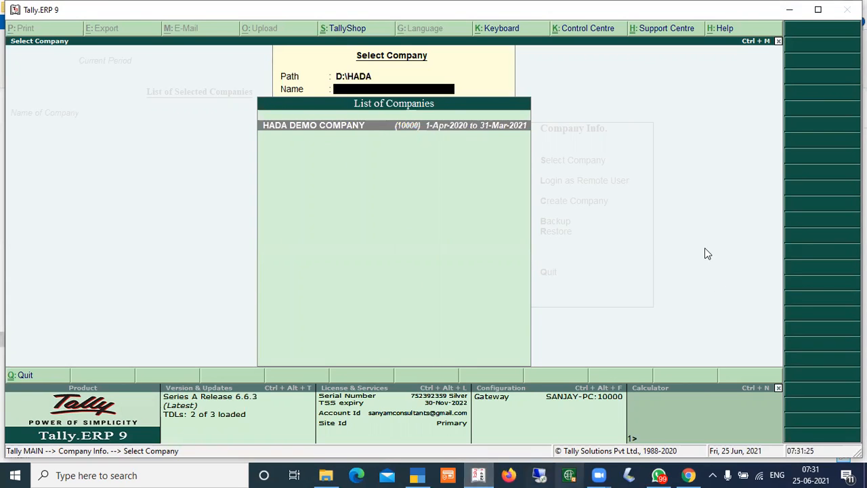
left_click(790, 13)
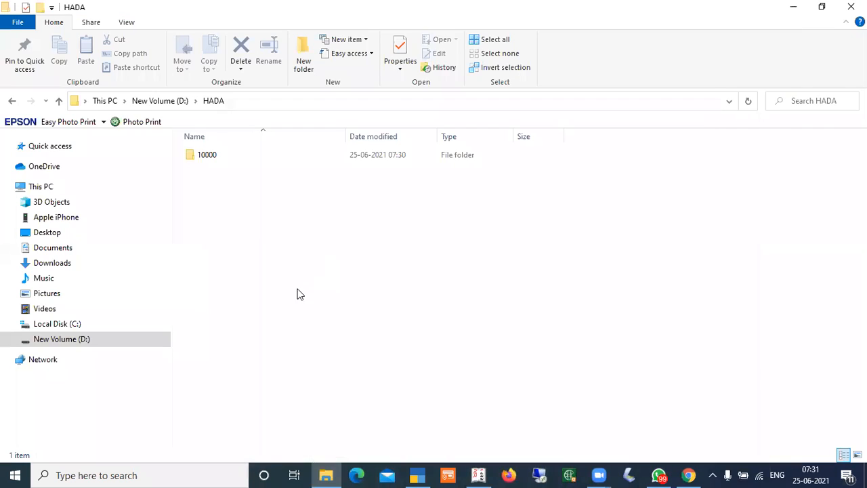
Switch to TallyPrime and shut HADA DEMO COMPANY
left_click(418, 474)
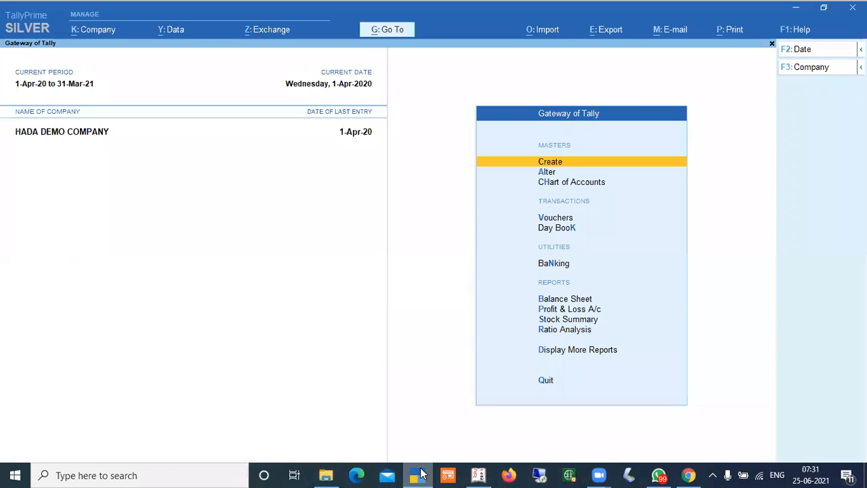
key("alt+F3")
key("y")
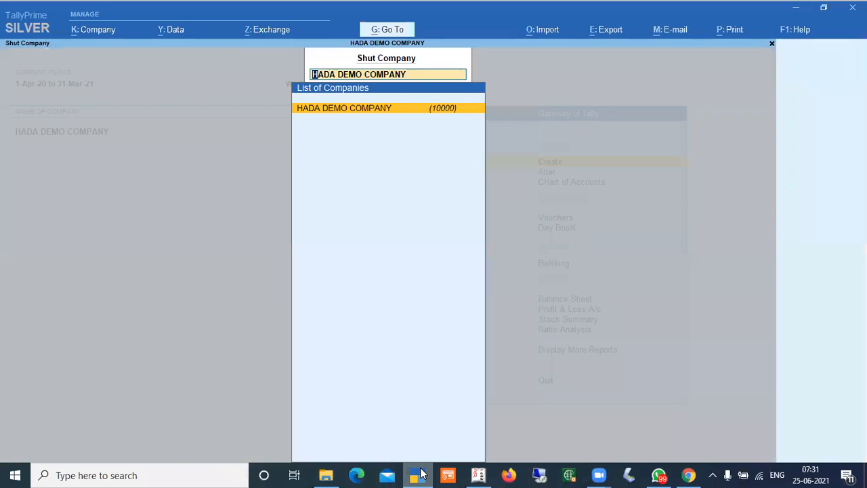
key("Return")
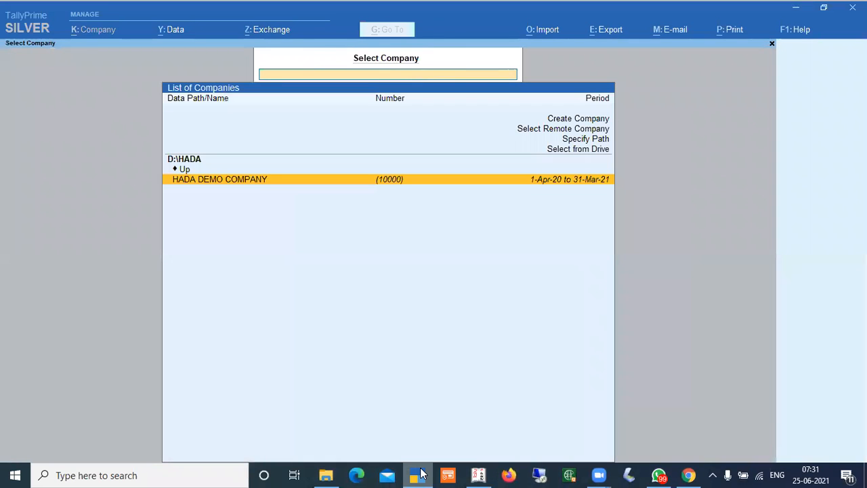
Go up from the HADA folder to TallyPrime's list of Primary, drives and folders
key("Up")
key("Up")
key("Return")
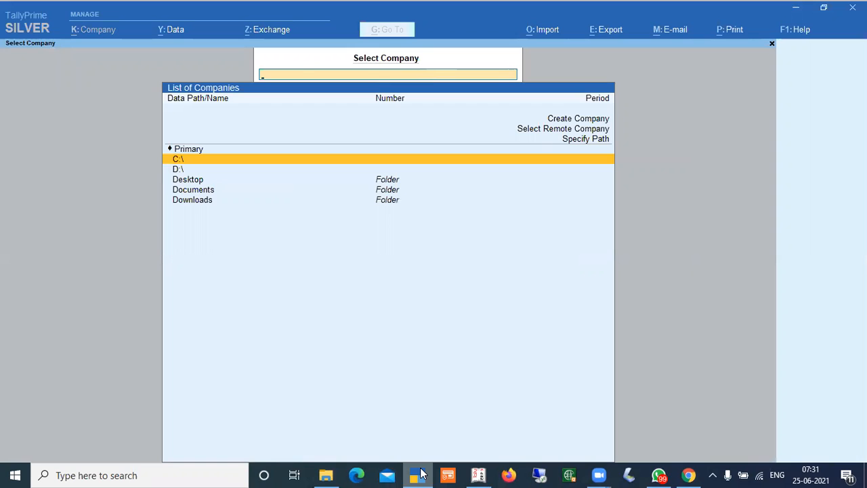
key("Down")
key("Down")
key("Down")
key("Up")
key("Up")
key("Up")
key("Up")
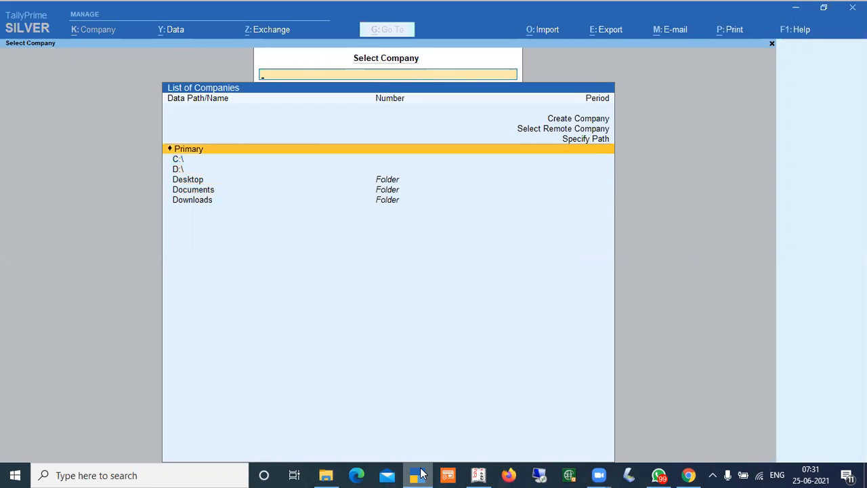
Open drive D:\, then the HADA folder, and load HADA DEMO COMPANY
key("Down")
key("Down")
key("Return")
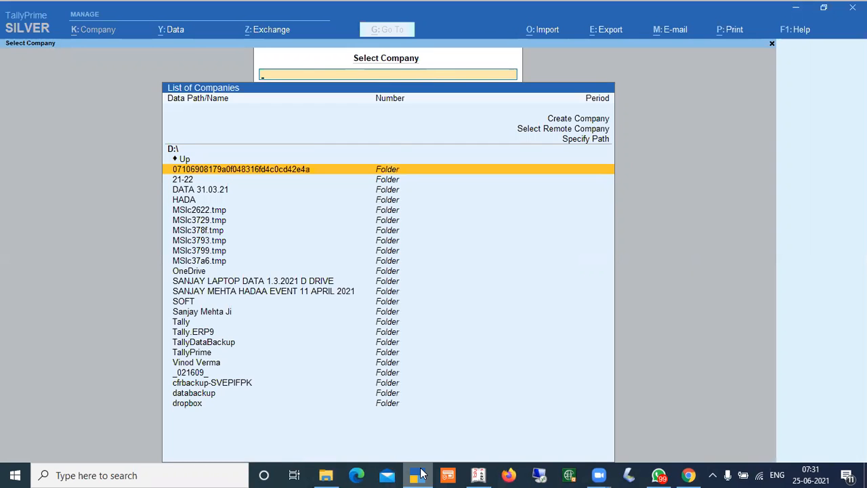
key("Down")
key("Down")
key("Down")
key("Return")
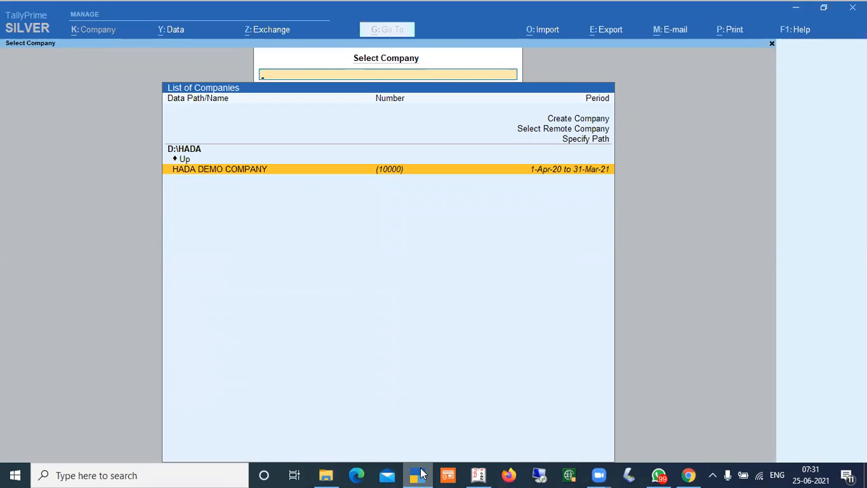
key("Return")
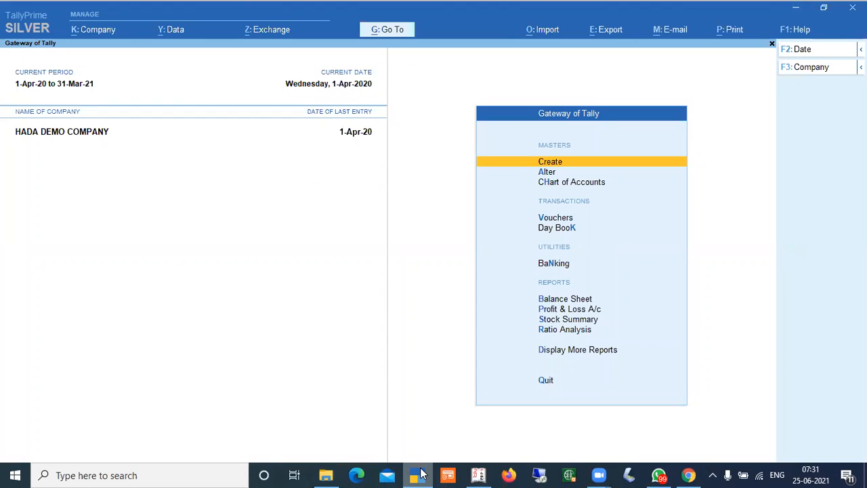
Open the company selection without shutting, choose Specify Path and enter D:\HADA
key("alt+F3")
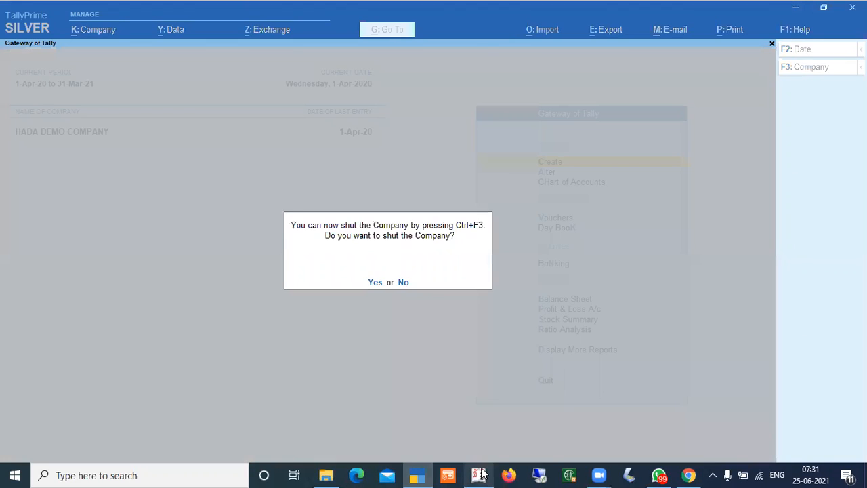
key("n")
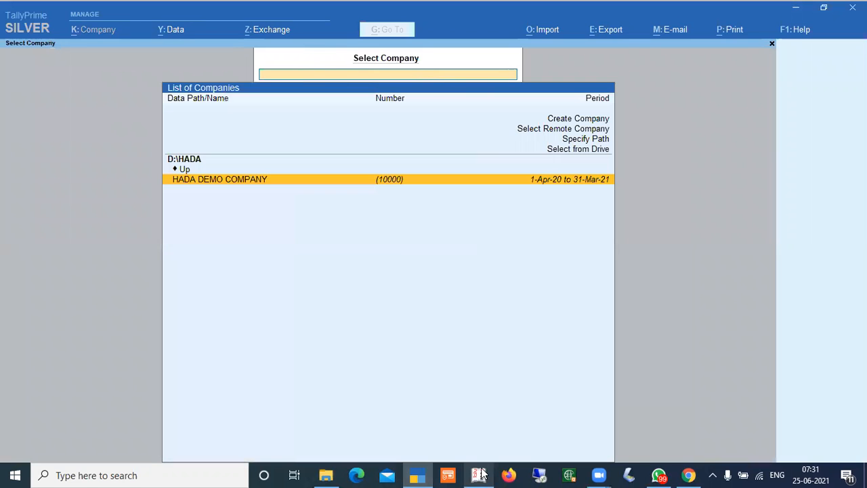
key("Up")
key("Up")
key("Up")
key("Up")
key("Return")
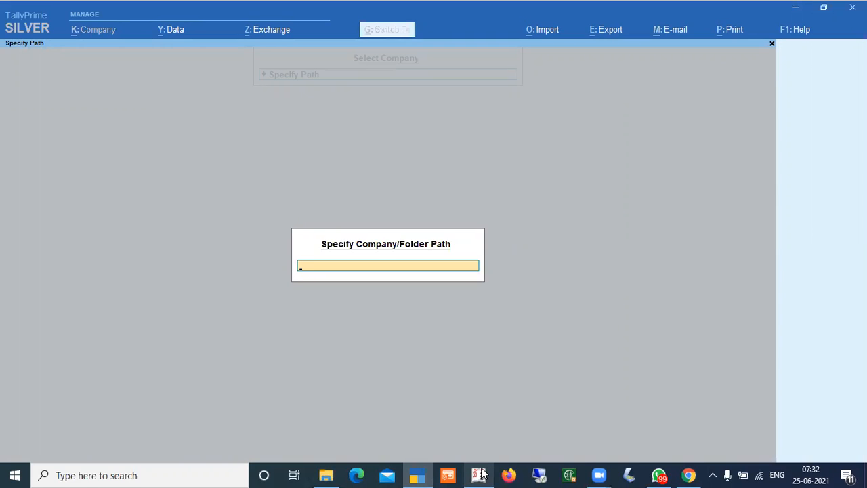
type("D:\\HADA")
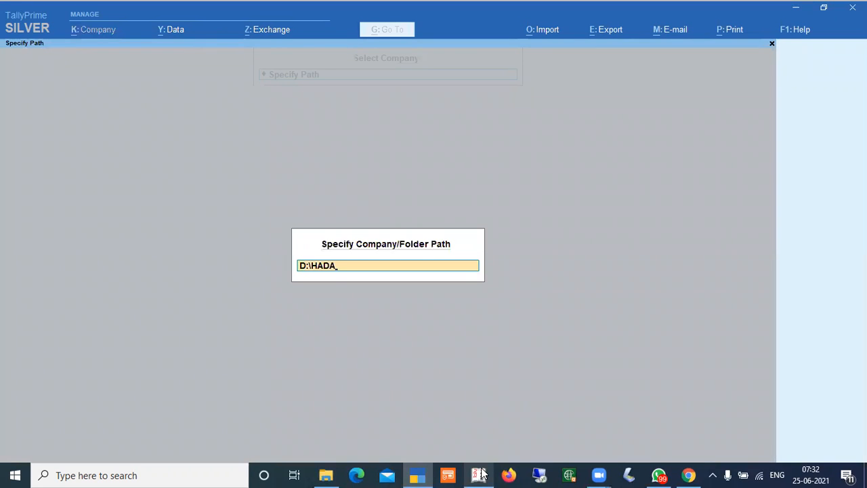
key("Return")
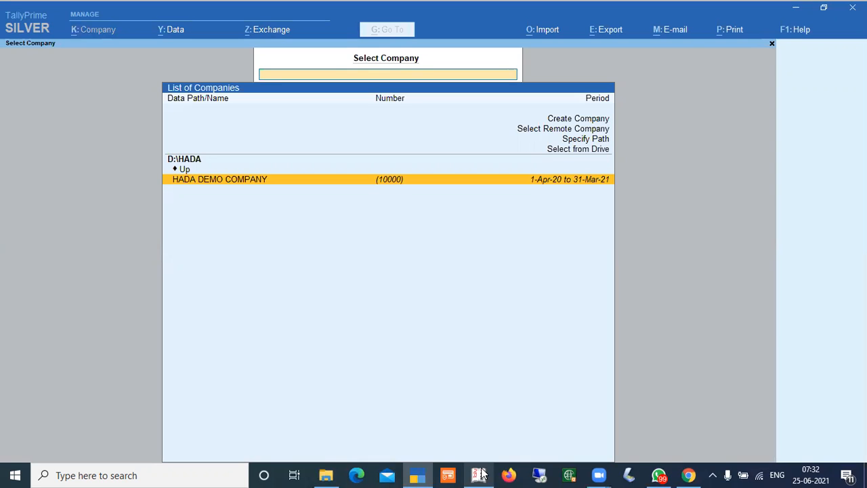
Review the Create Company, Select Remote Company, Specify Path and Select from Drive options in the company list
key("Escape")
key("Escape")
key("Up")
key("Up")
key("Up")
key("Up")
key("Up")
key("Up")
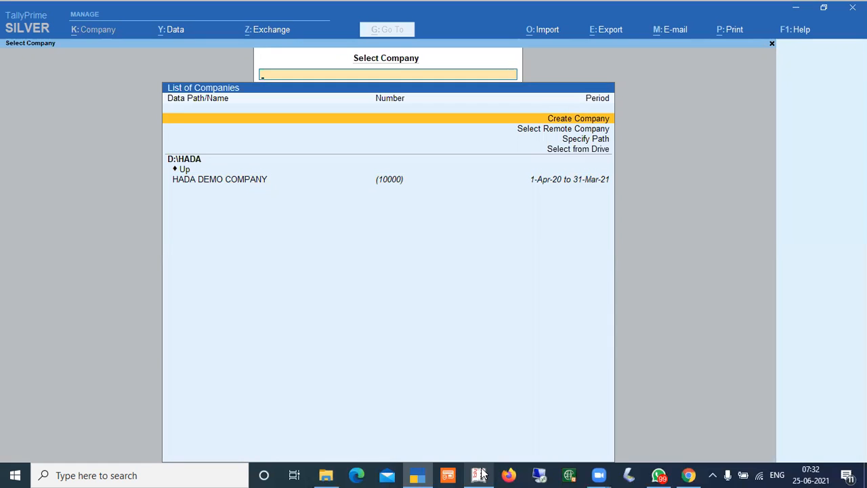
key("Down")
key("Down")
key("Down")
key("Down")
key("Down")
key("Down")
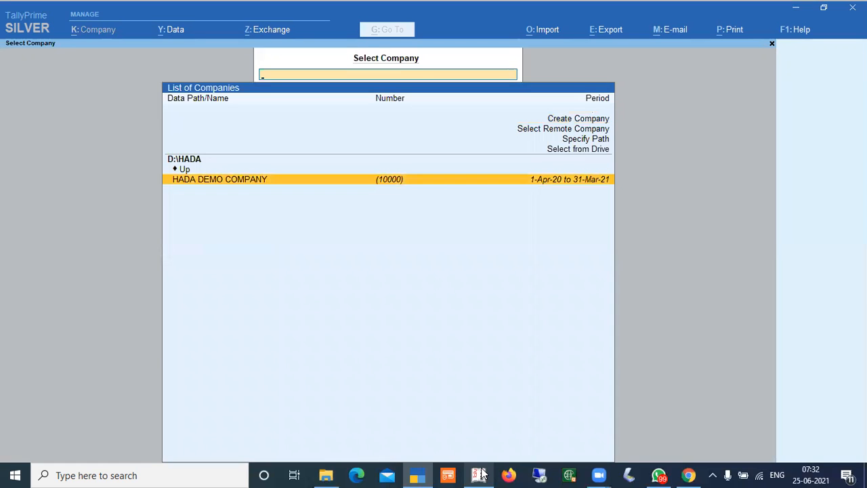
key("Up")
key("Up")
key("Down")
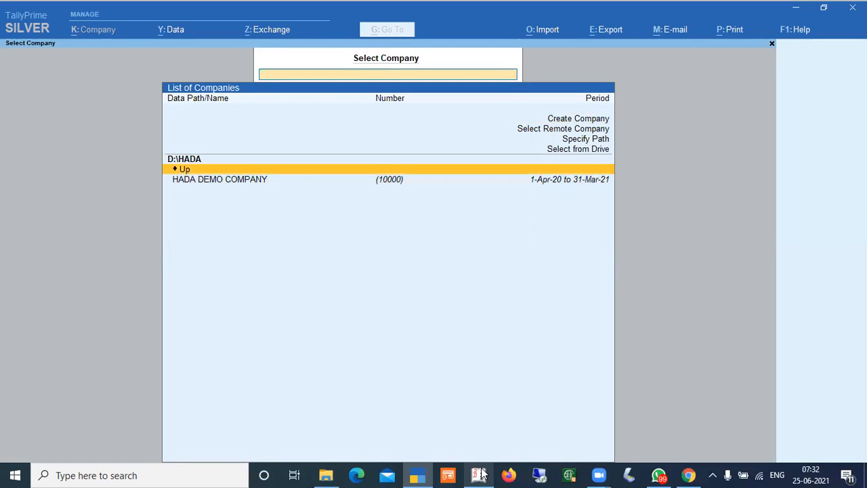
Browse up to the drives and folders list, then back out of it, declining to quit
key("Return")
key("Return")
key("Down")
key("Down")
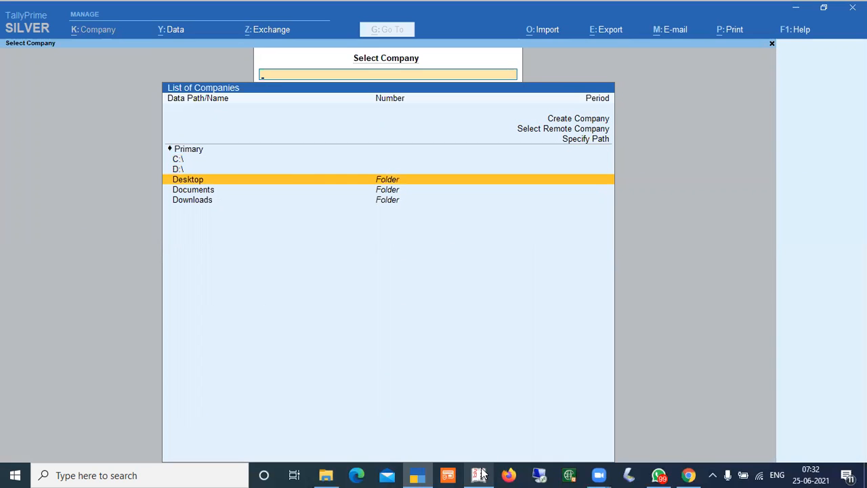
key("Up")
key("Escape")
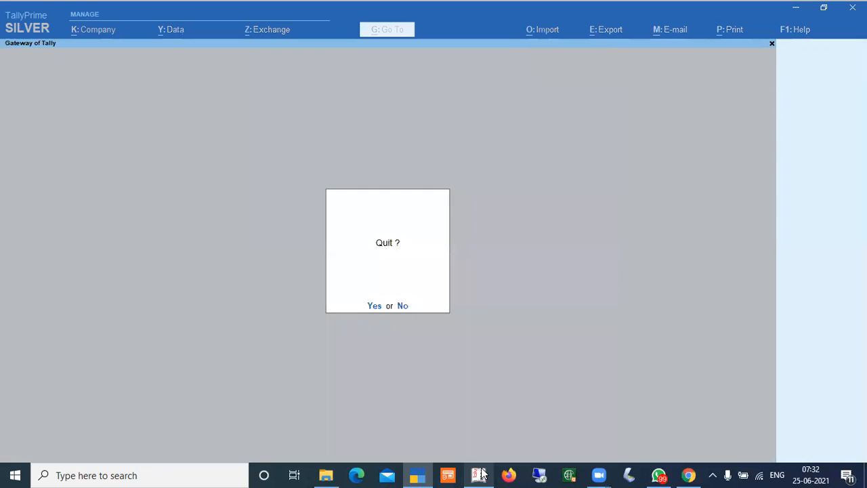
key("n")
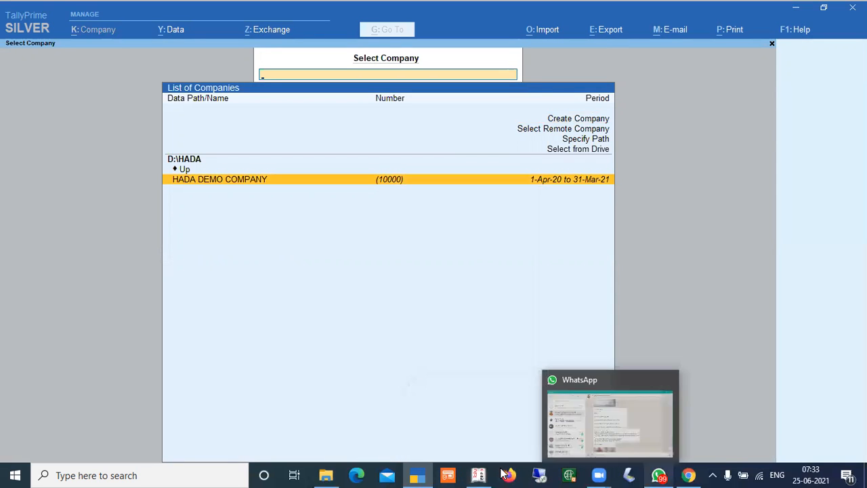
Switch to Tally.ERP 9 and back out of Select Company to the Company Info menu
left_click(478, 474)
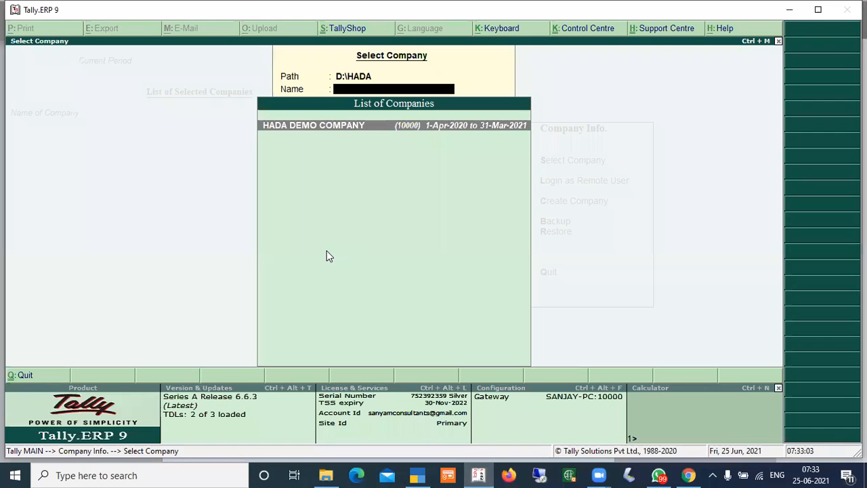
key("Escape")
key("Escape")
key("n")
key("Return")
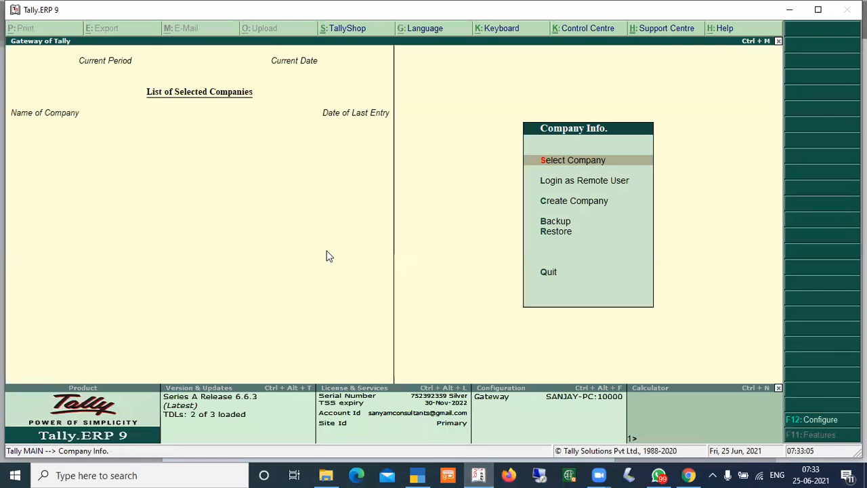
key("Return")
key("Escape")
Open Create Company and inspect the default D:\Tally.ERP9\data directory path
key("Down")
key("Down")
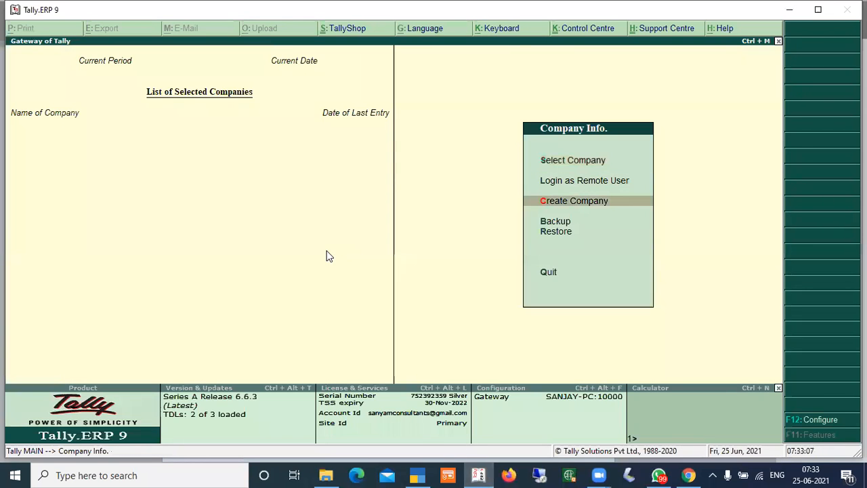
key("Return")
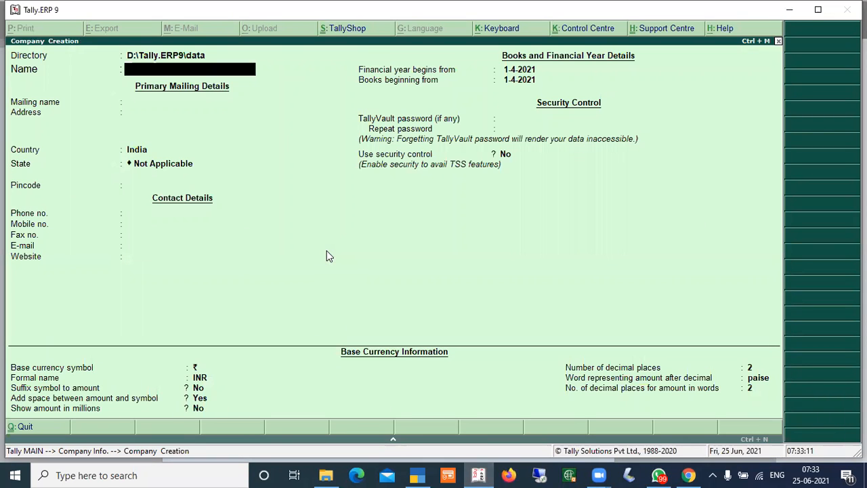
key("BackSpace")
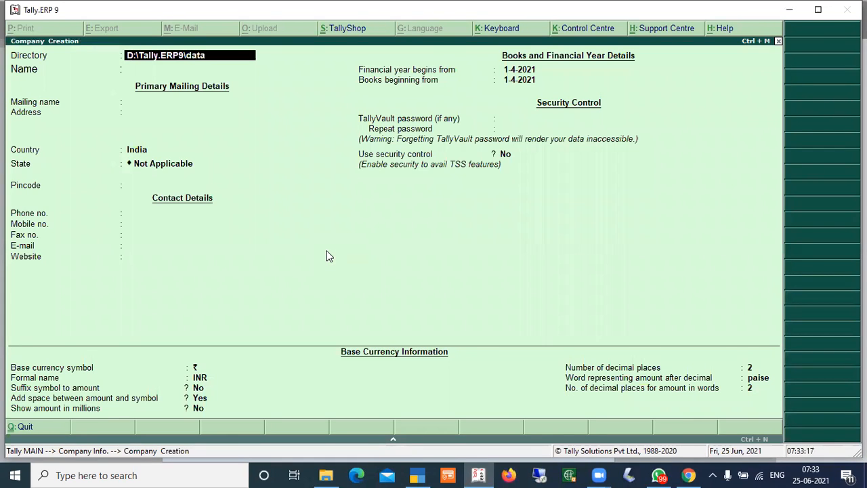
key("Return")
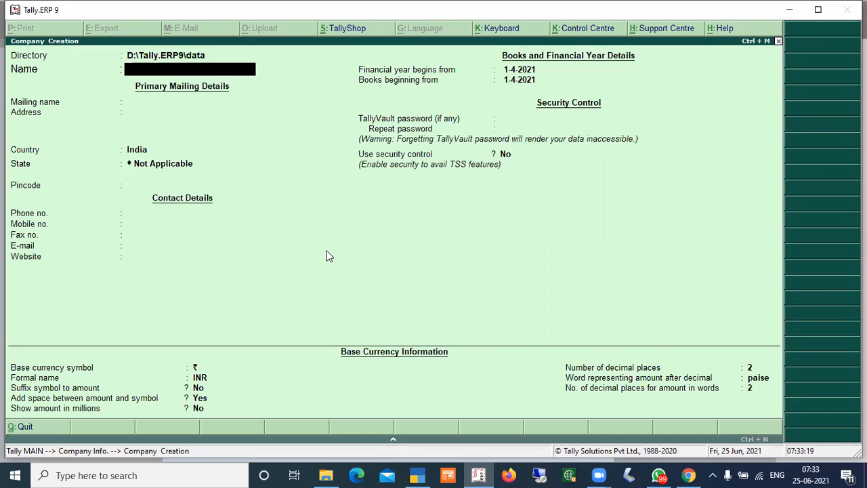
Switch to TallyPrime and quit it, then close the error dialog
left_click(415, 474)
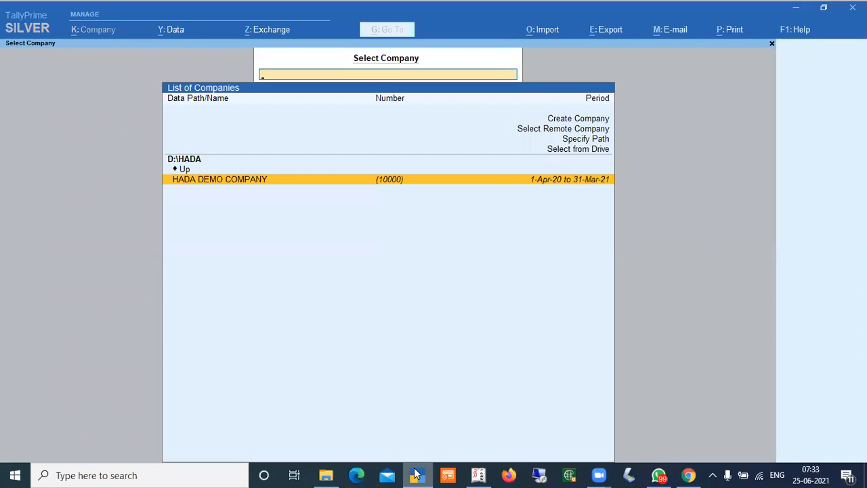
key("Escape")
key("y")
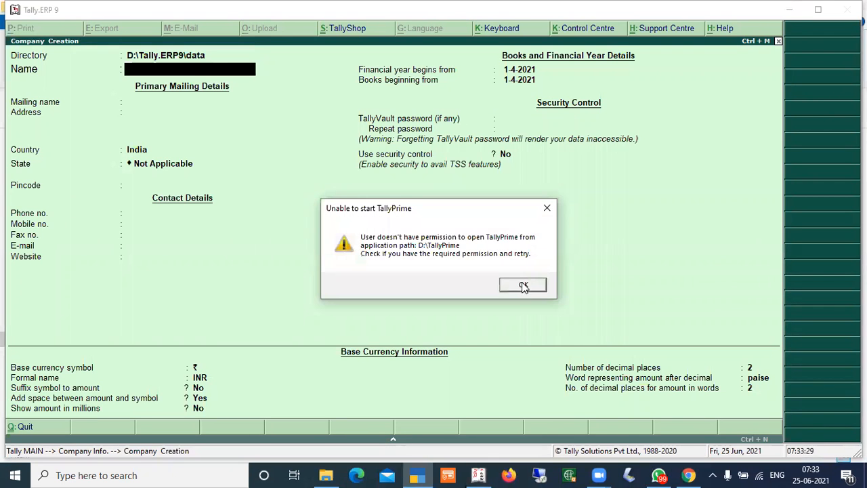
left_click(517, 285)
In File Explorer, go to drive D:, open the TallyPrime folder and launch TallyPrime from it
left_click(332, 474)
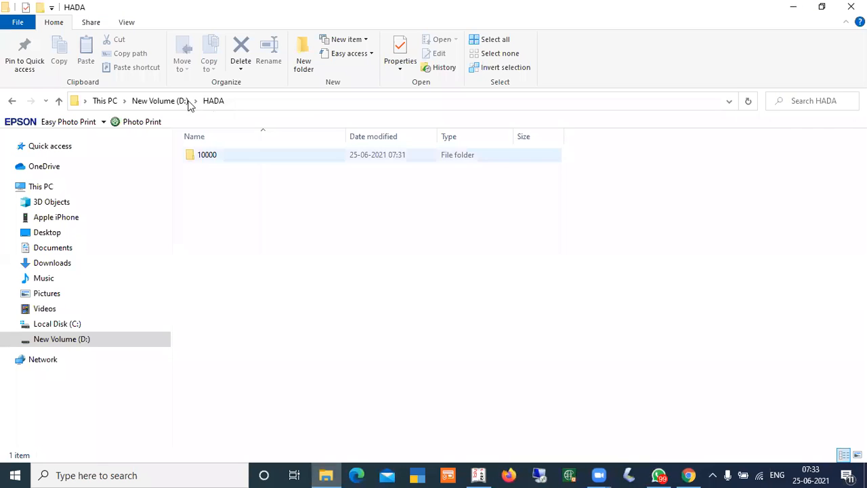
left_click(157, 103)
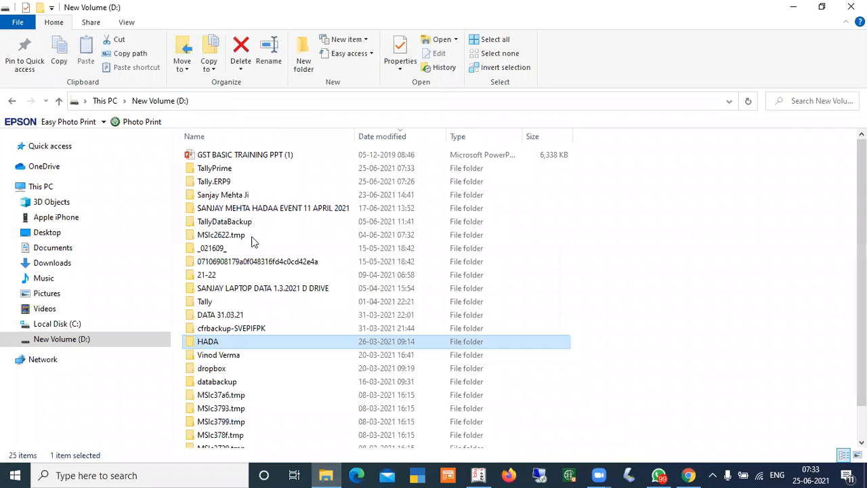
double_click(217, 170)
double_click(205, 354)
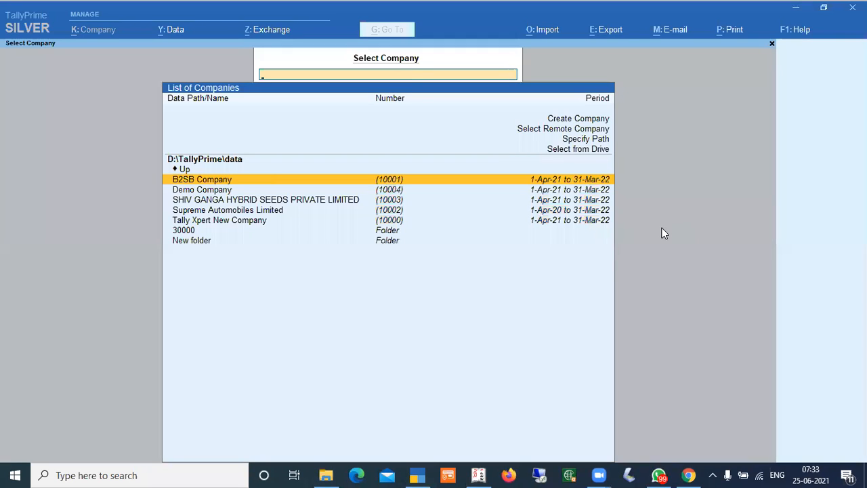
Open Create Company from the TallyPrime company list and keep the D:\TallyPrime\data company data path
key("Down")
key("Down")
key("Down")
key("Down")
key("Down")
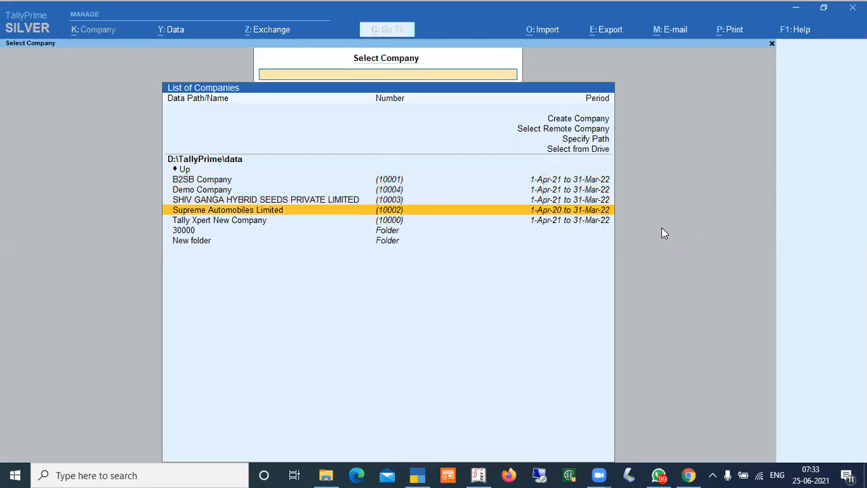
key("Up")
key("Up")
key("Up")
key("Up")
key("Up")
key("Up")
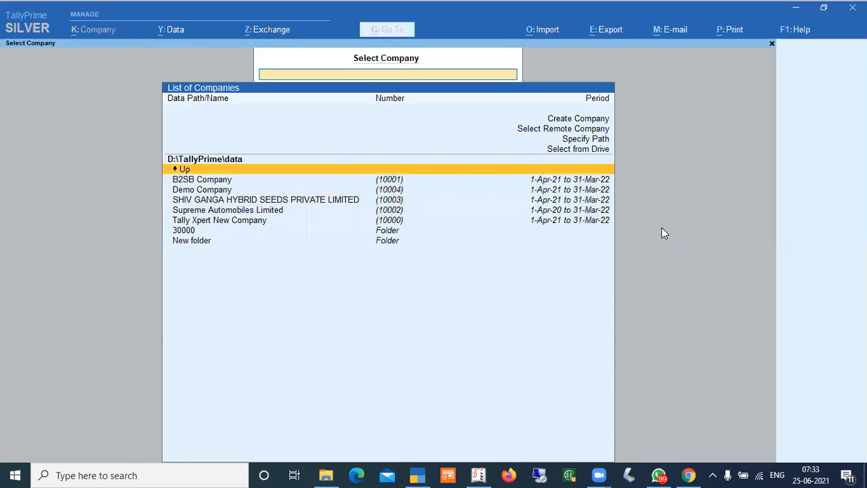
key("Up")
key("Up")
key("Up")
key("Up")
key("Up")
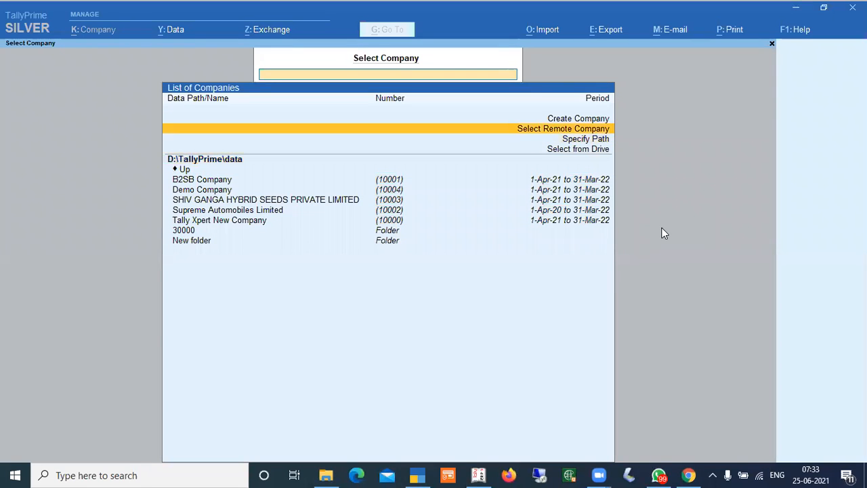
key("Return")
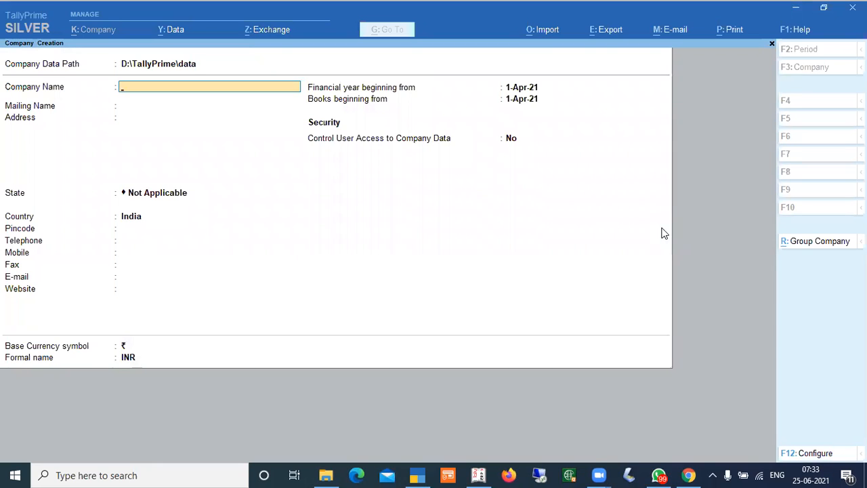
key("Up")
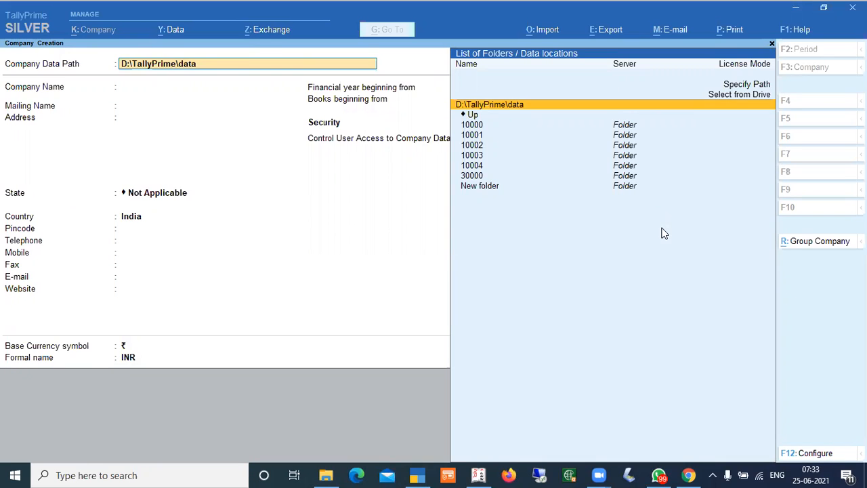
key("Return")
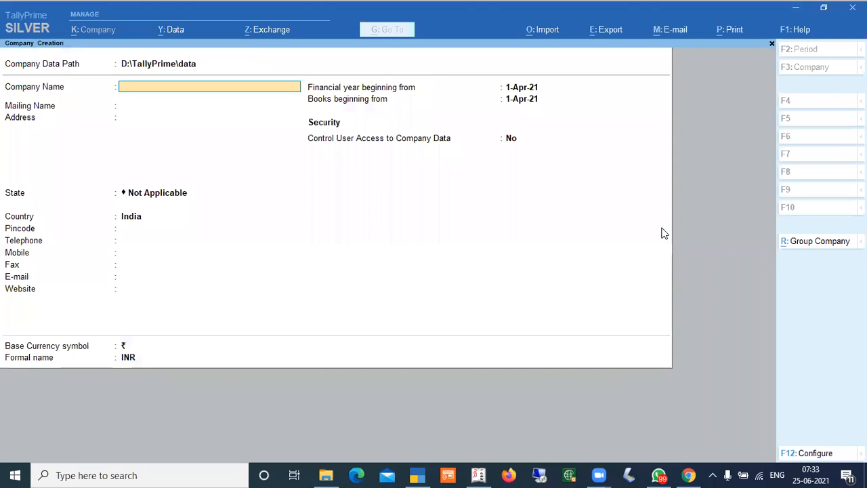
Compare the Company Creation screens of TallyPrime and Tally.ERP 9 by switching between the two windows
key("alt+Tab")
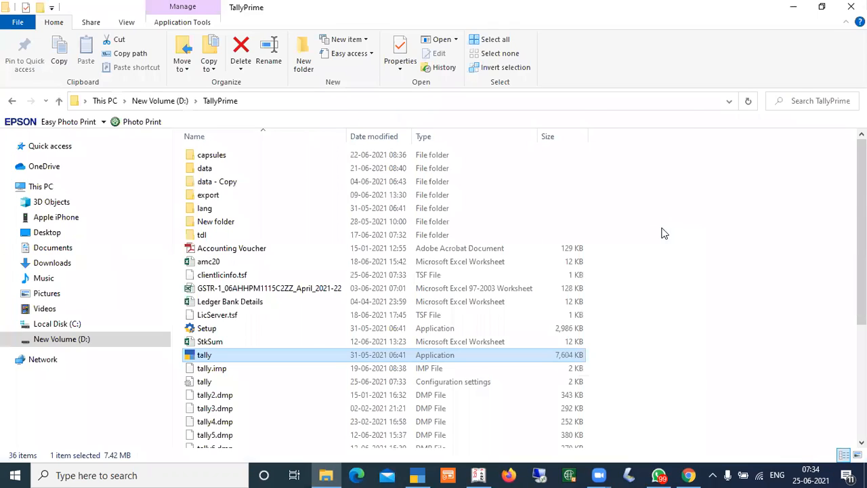
key("alt+Tab")
key("alt+Tab")
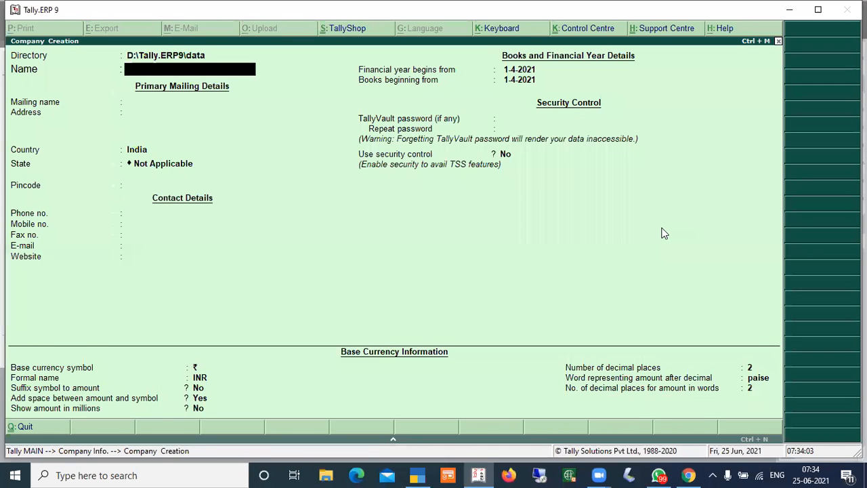
key("alt+Tab")
key("alt+Tab")
key("alt+Tab")
key("alt")
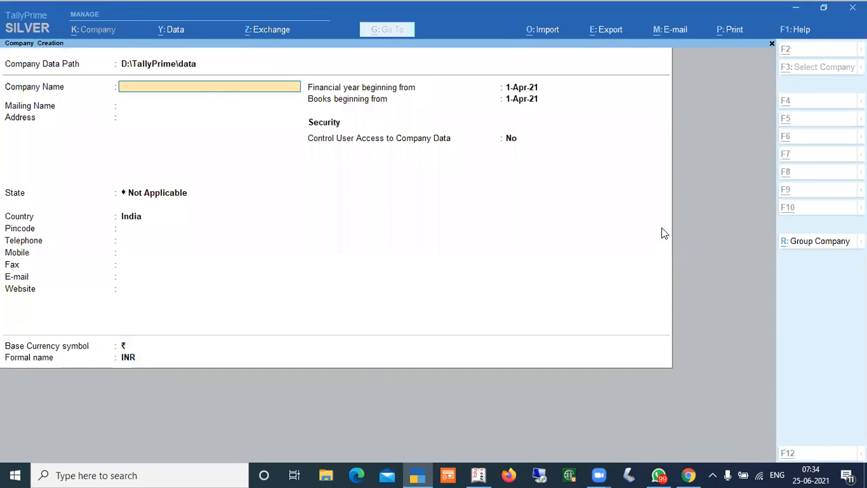
key("alt+Tab")
key("alt+Tab")
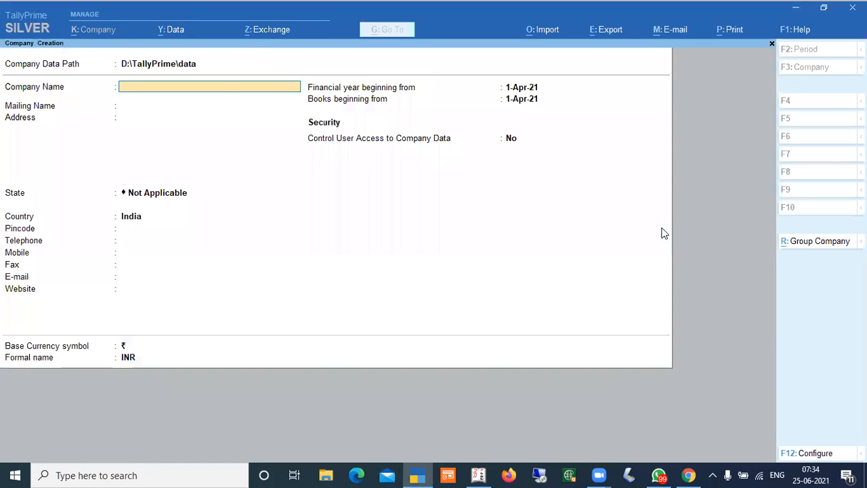
key("alt+Tab")
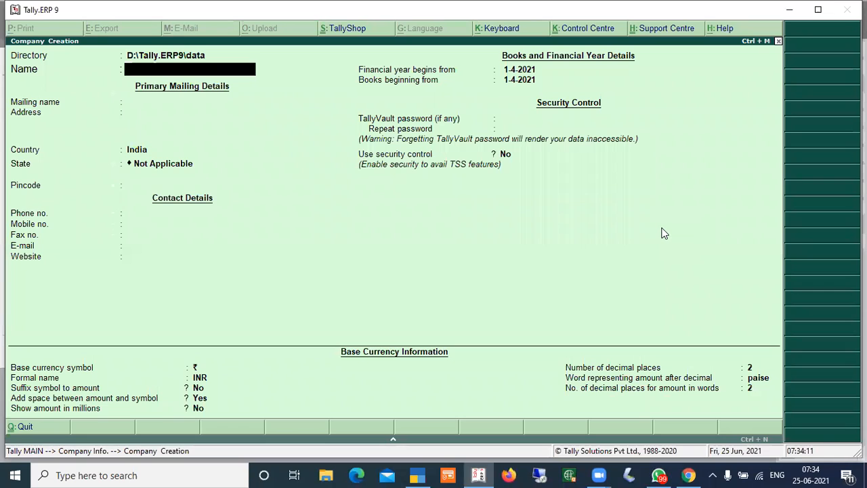
key("alt+Tab")
key("alt+Tab")
key("alt+Tab")
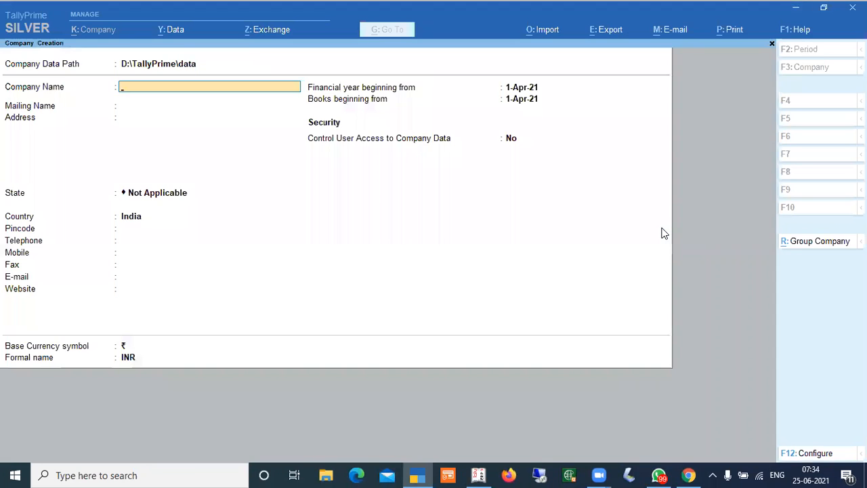
key("alt")
key("alt+Tab")
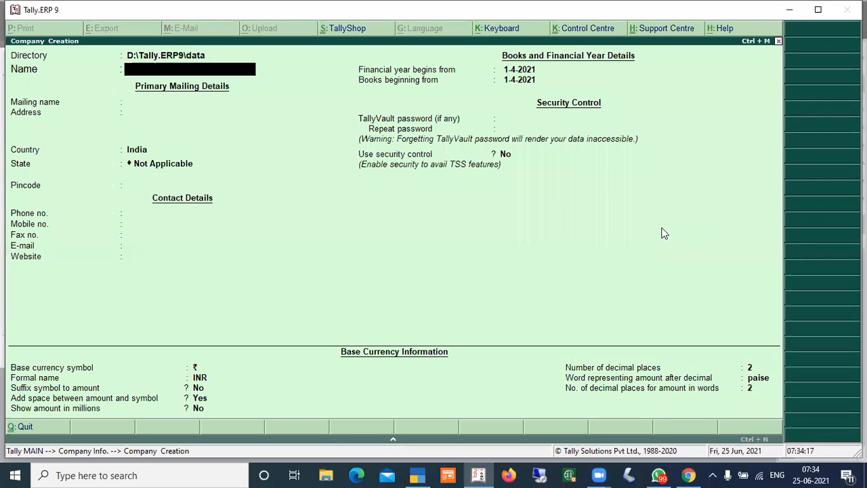
key("alt+Tab")
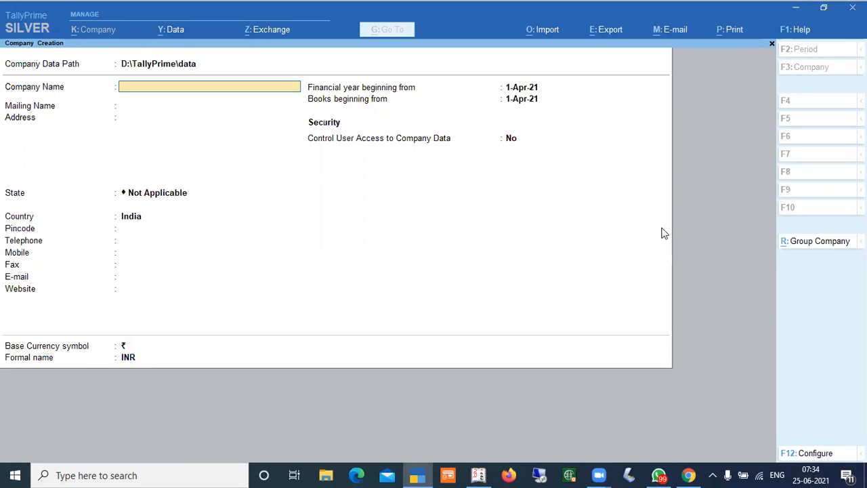
Set Use User Access Control to No in the company creation configuration and accept it
key("F12")
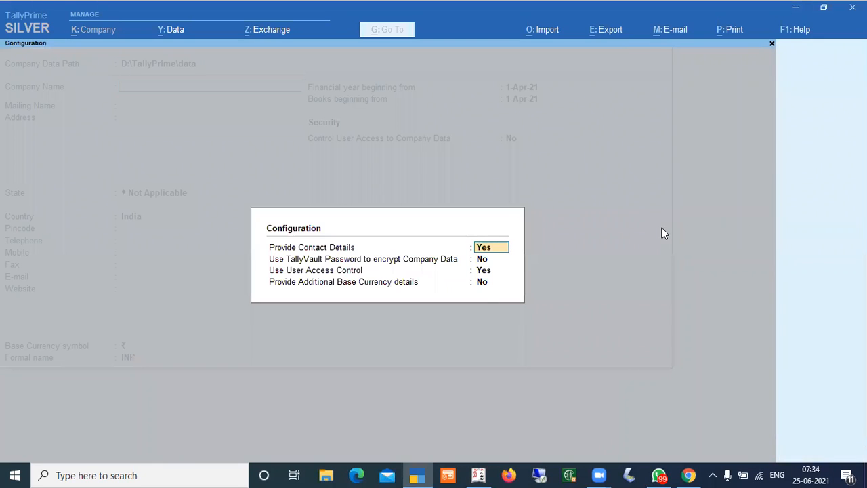
key("Return")
key("n")
key("Return")
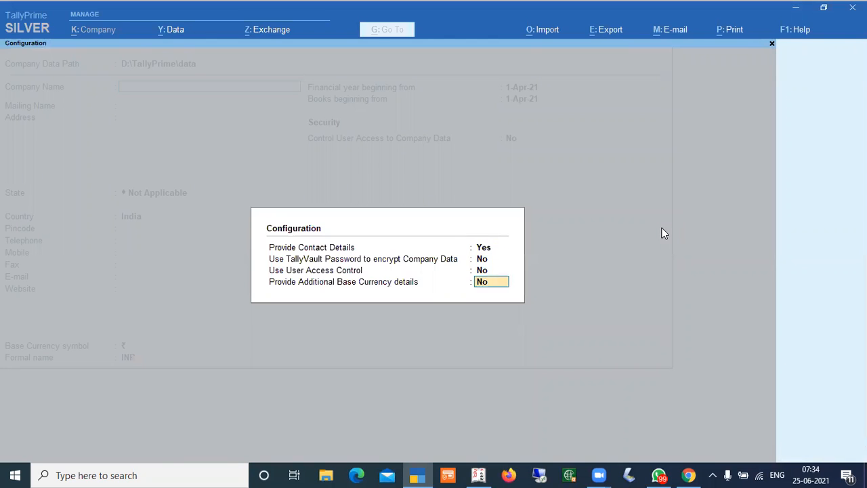
key("Return")
key("Return")
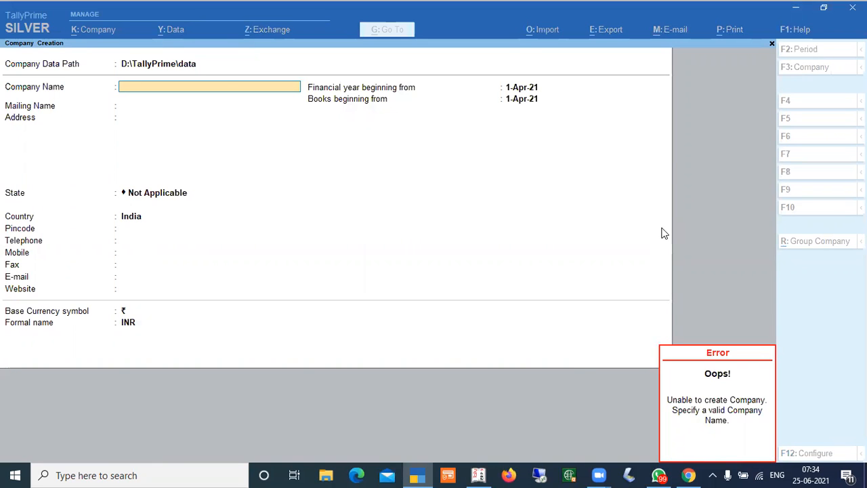
Set Provide Contact Details to No in the company creation configuration
key("alt+Tab")
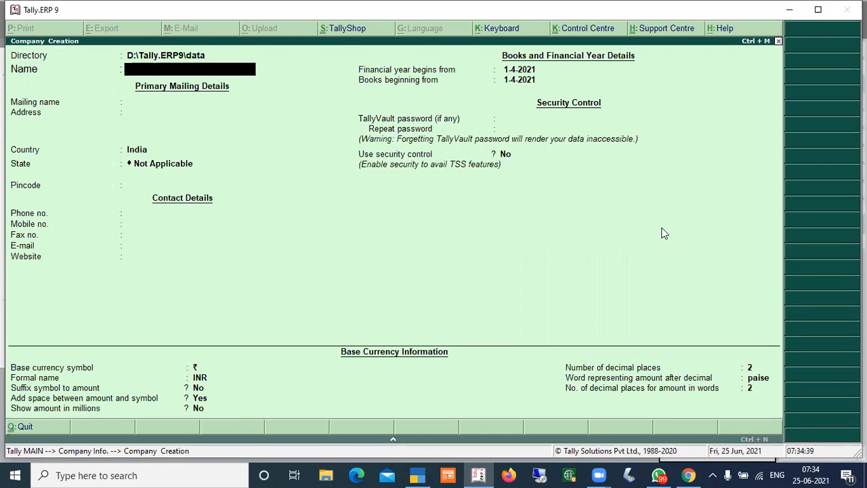
key("alt+Tab")
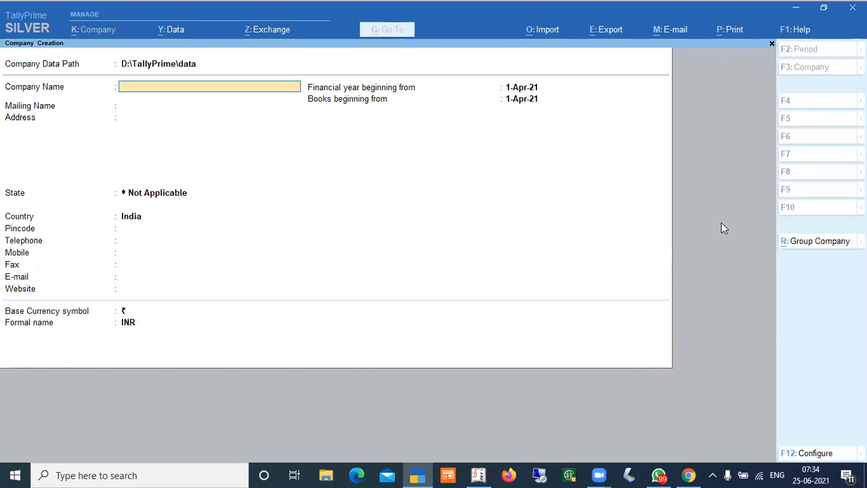
left_click(822, 458)
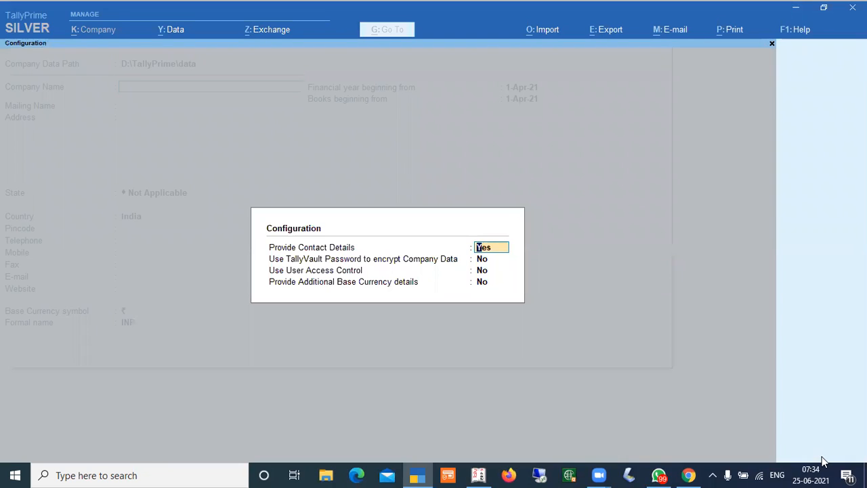
type("NO")
key("Return")
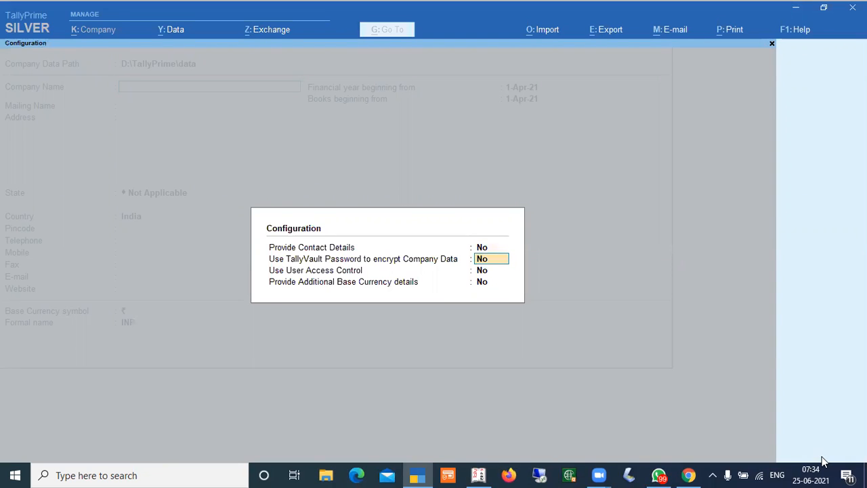
key("ctrl+a")
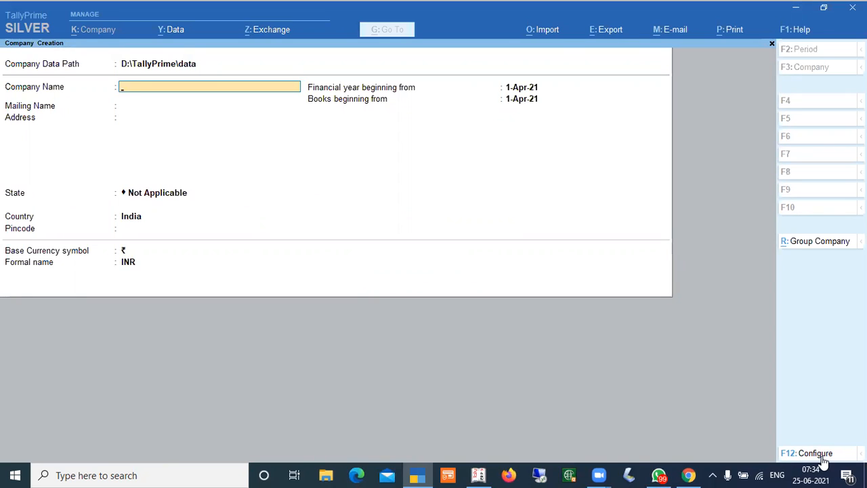
Enable contact details, the TallyVault password option and additional base currency details in the configuration
left_click(820, 453)
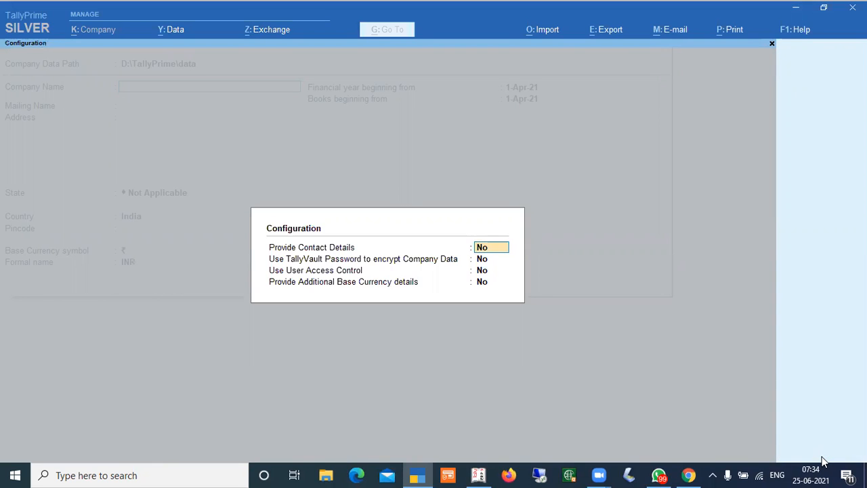
key("y")
key("y")
key("y")
key("Return")
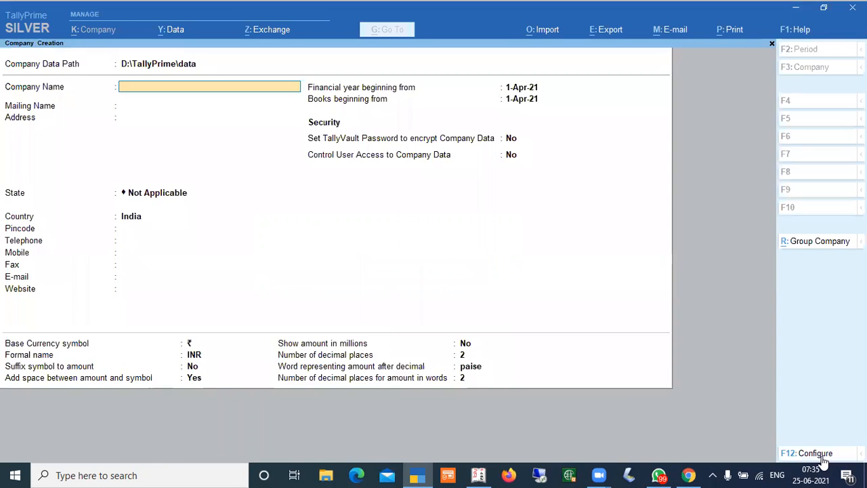
key("Return")
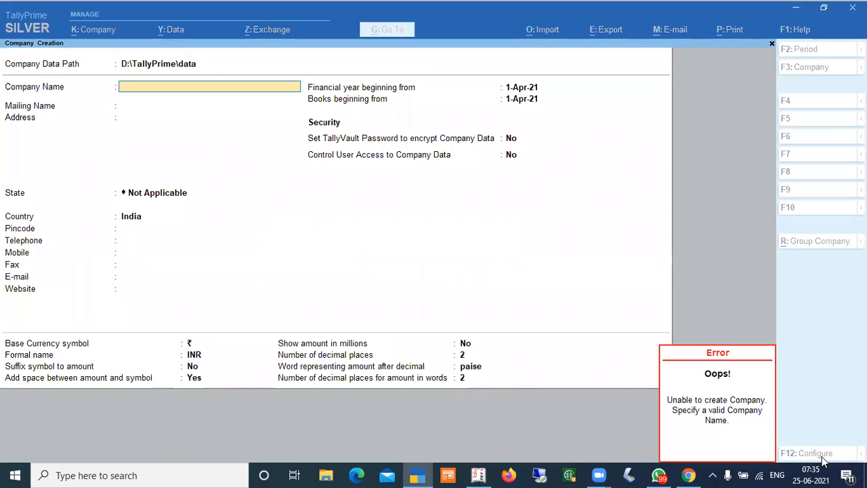
key("Escape")
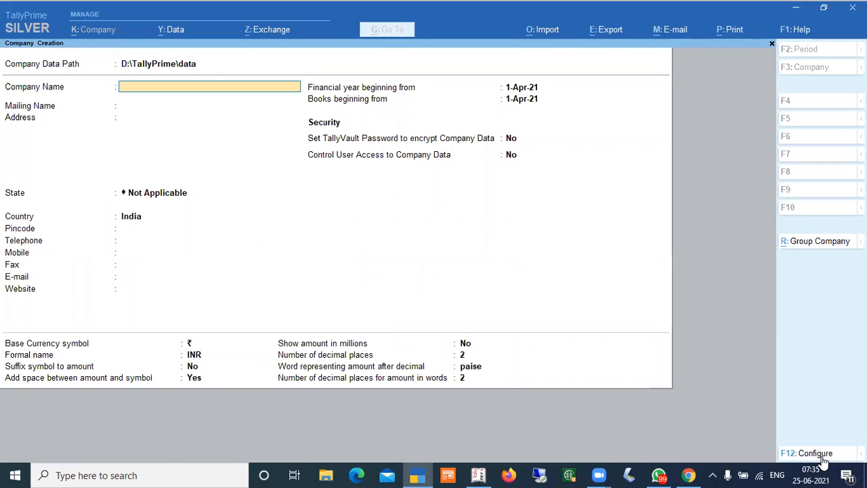
Enter NEW PRIME COMPANY as the company name and Haryana as the state in TallyPrime's Company Creation
key("alt+Tab")
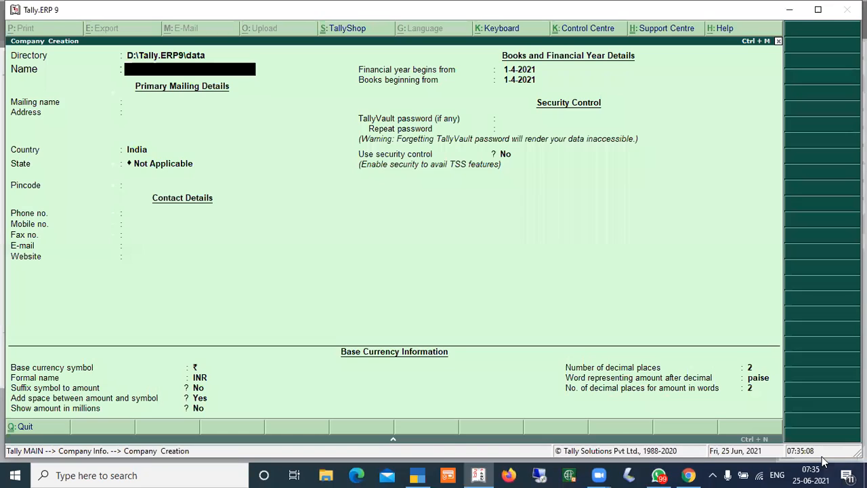
key("alt+Tab")
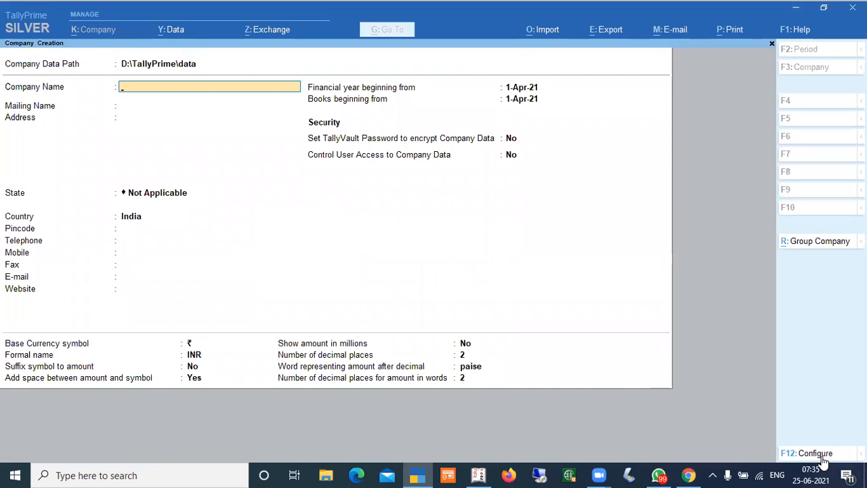
key("alt+Tab")
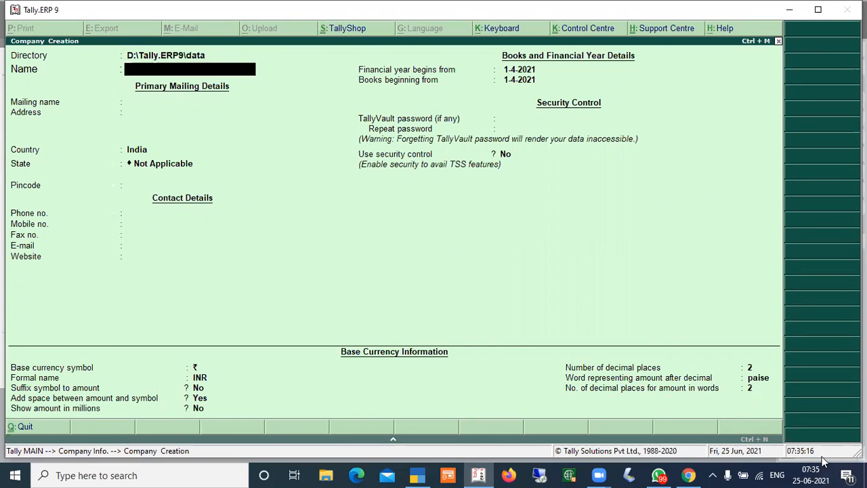
key("alt+Tab")
type("NEW PRIME COMPANY")
key("Return")
key("Return")
key("Return")
key("Return")
type("HARYANA")
key("Return")
key("Return")
key("Return")
key("Return")
key("Return")
key("Return")
key("Return")
key("Return")
key("Return")
key("Return")
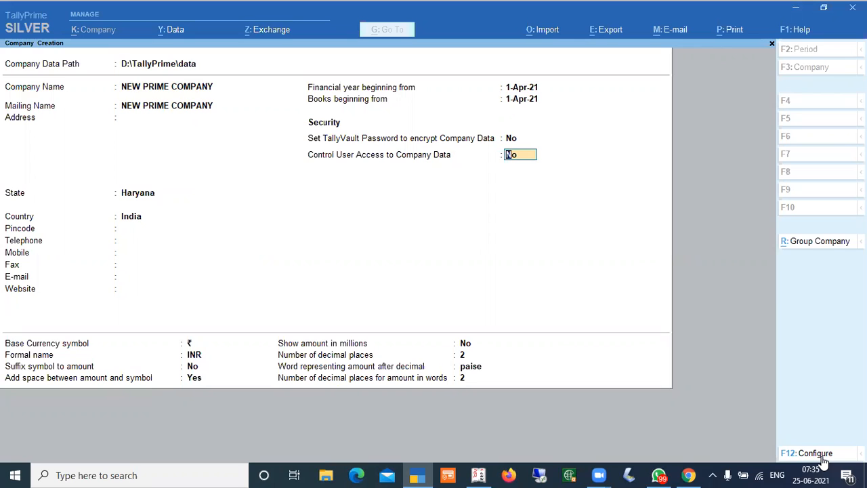
Accept the remaining fields and save NEW PRIME COMPANY
key("Return")
key("Return")
key("Return")
key("Return")
key("Return")
key("Return")
key("Return")
key("Return")
key("Return")
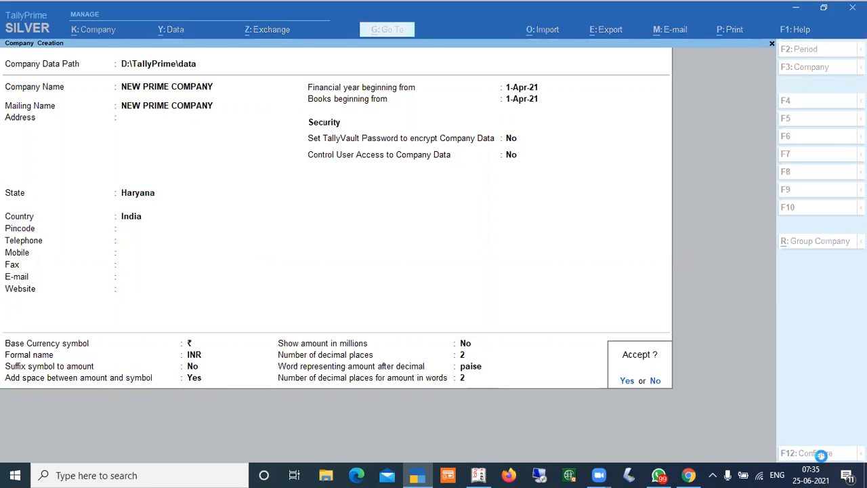
key("Return")
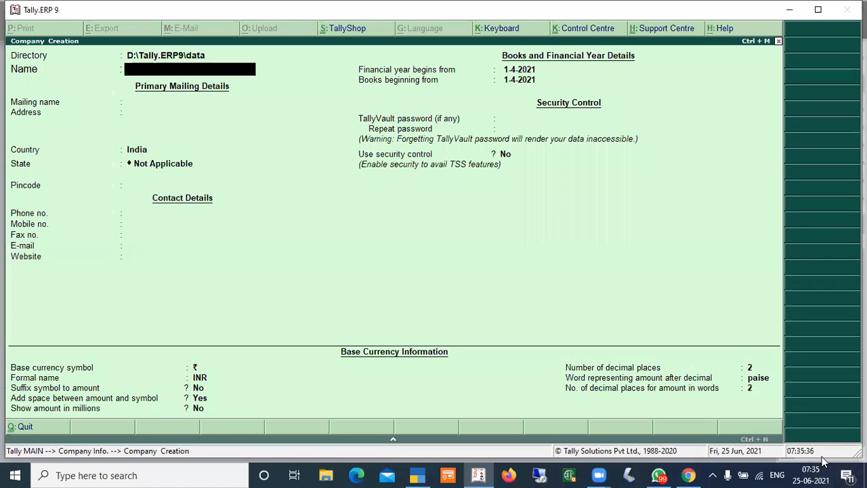
Enter DEMO COMPANY as the company name and Haryana as the state in Tally.ERP 9's Company Creation
type("DEMO COMPANY")
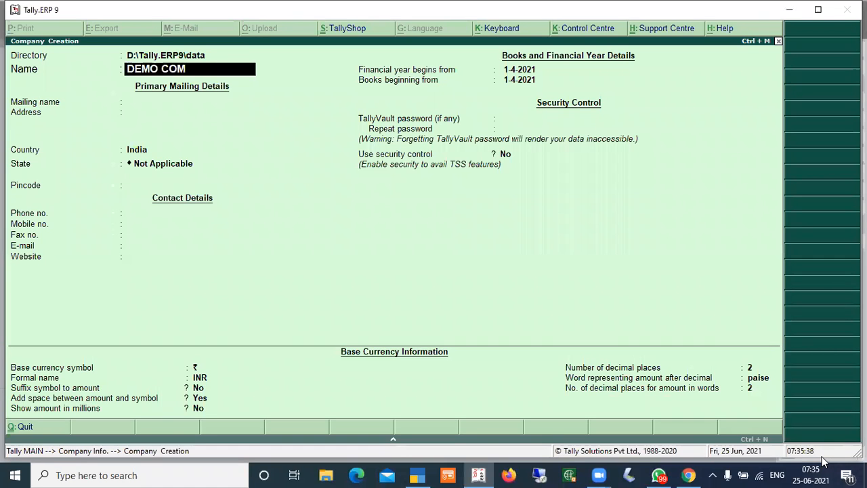
key("Return")
key("Return")
key("Return")
key("Return")
type("hary")
Accept the remaining fields and save DEMO COMPANY
key("Return")
key("Return")
key("Return")
key("Return")
key("Return")
key("Return")
key("Return")
key("Return")
key("Return")
key("Return")
key("Return")
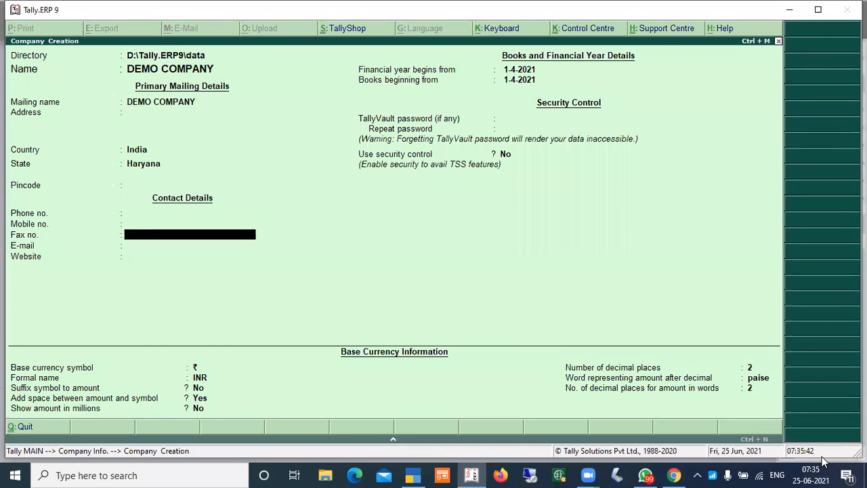
key("Return")
key("Return")
key("Return")
key("Return")
key("Return")
key("Return")
key("Return")
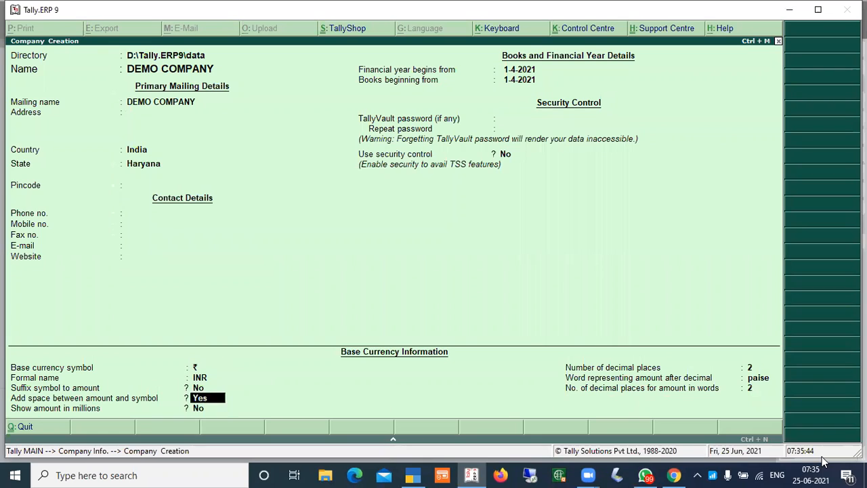
key("Return")
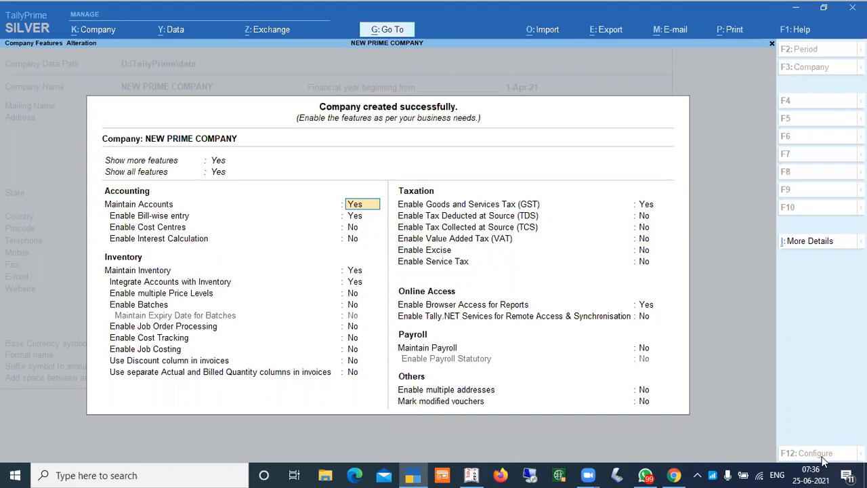
Keep GST enabled in NEW PRIME COMPANY's features, then open and accept its GST Details
key("Return")
key("Return")
key("Return")
key("Return")
key("Return")
key("Return")
key("Return")
key("Return")
key("Return")
key("Return")
key("Return")
key("Return")
key("Return")
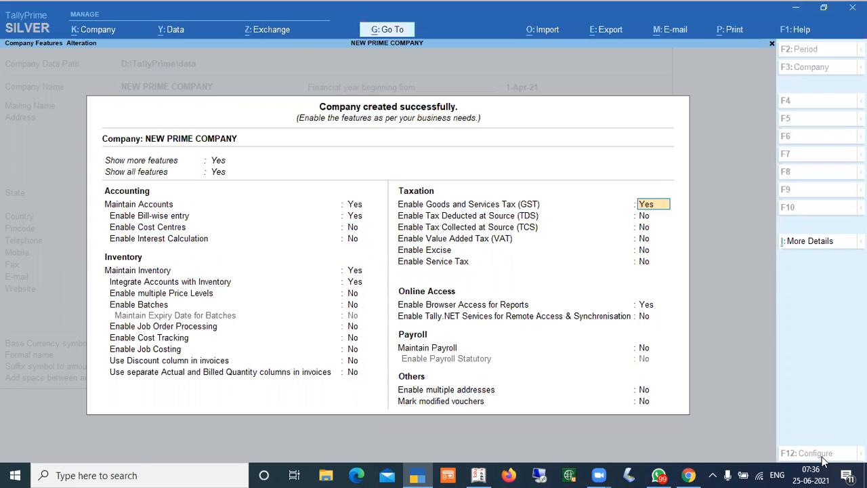
key("Return")
key("Return")
key("Return")
key("Return")
key("Return")
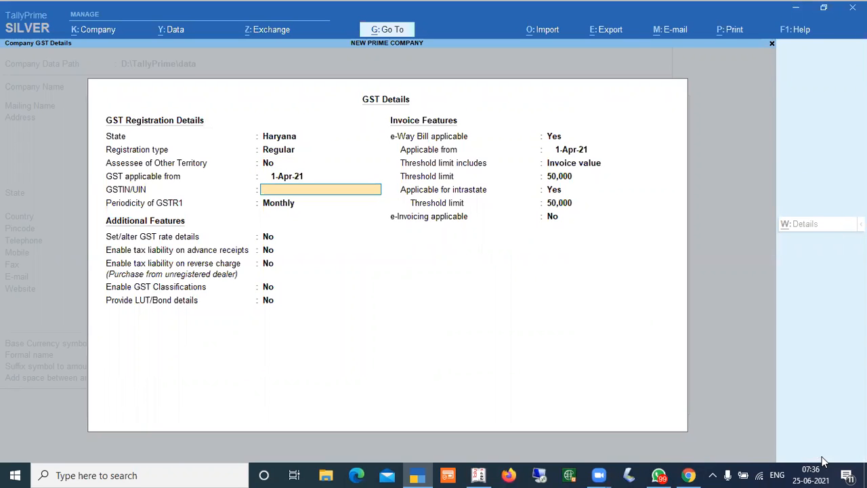
key("ctrl+a")
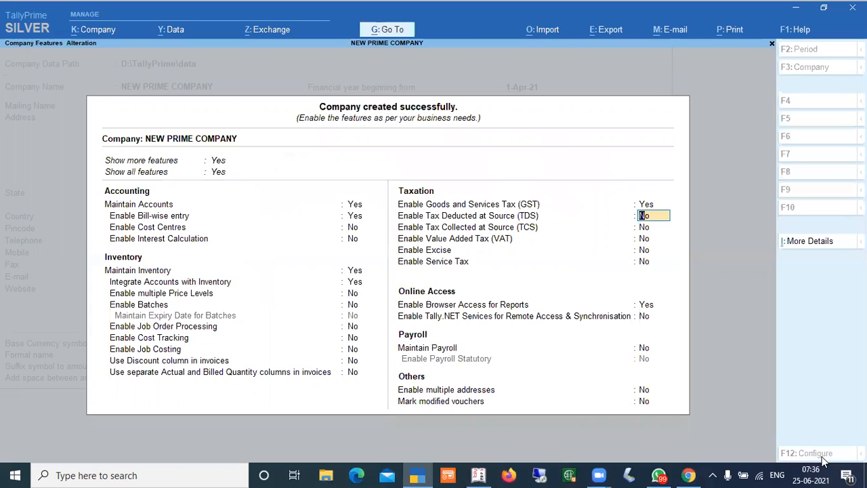
Switch to Tally.ERP 9 and enable GST with Set/alter GST details in DEMO COMPANY's Statutory & Taxation features
key("alt+Tab")
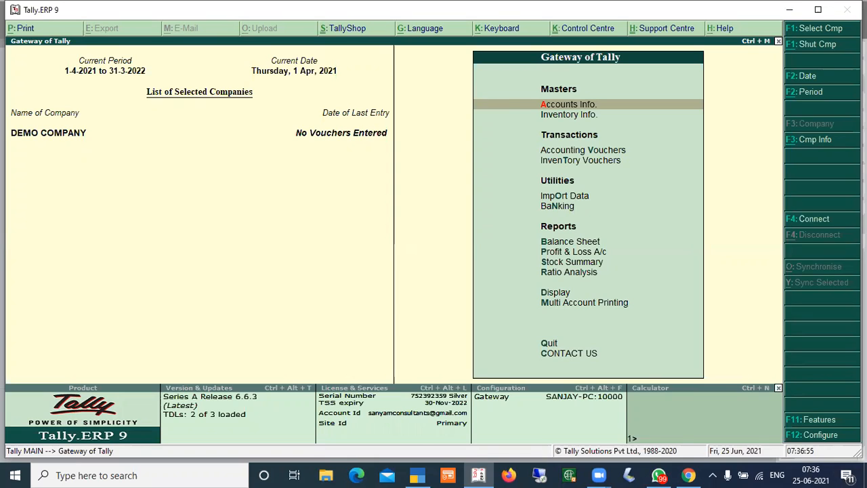
left_click(813, 421)
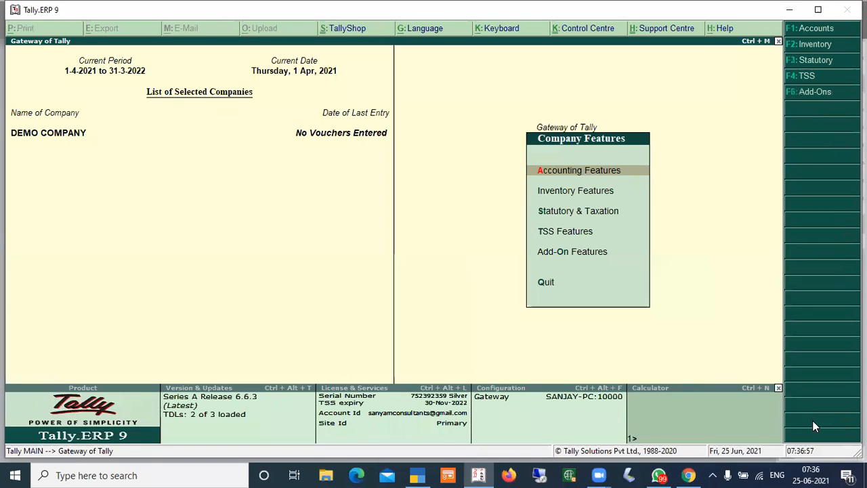
key("Down")
key("Down")
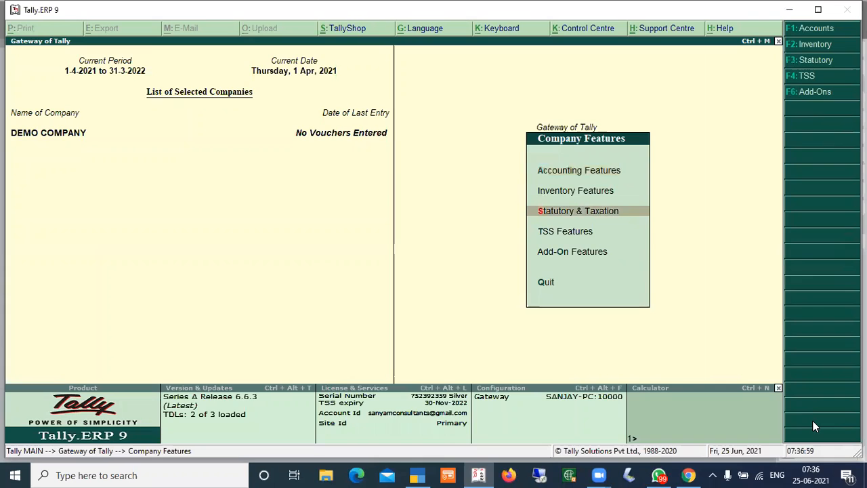
key("Return")
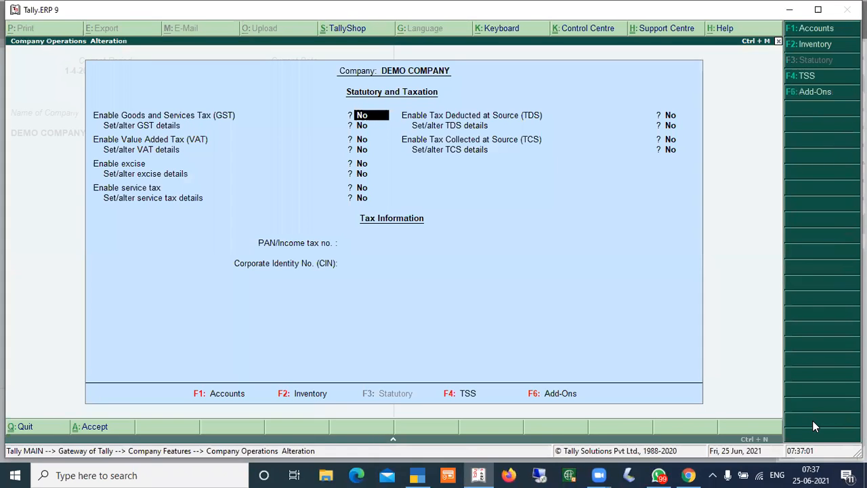
type("Y")
key("Return")
type("Y")
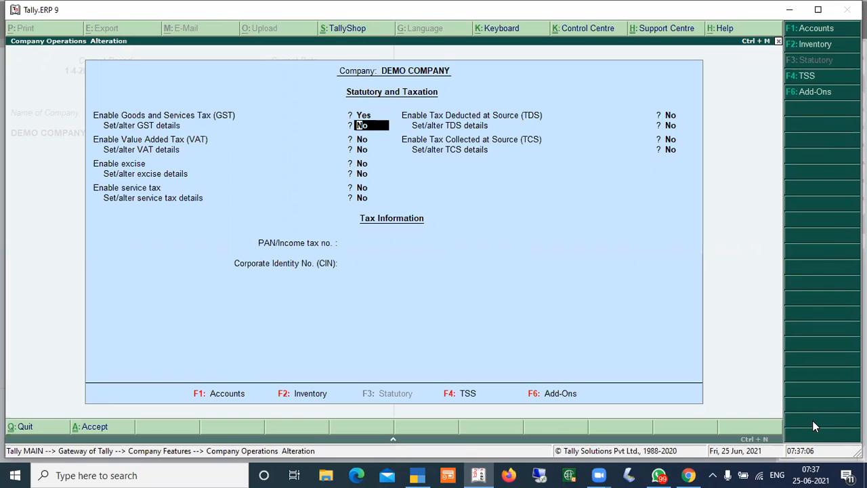
key("Return")
key("Return")
key("Return")
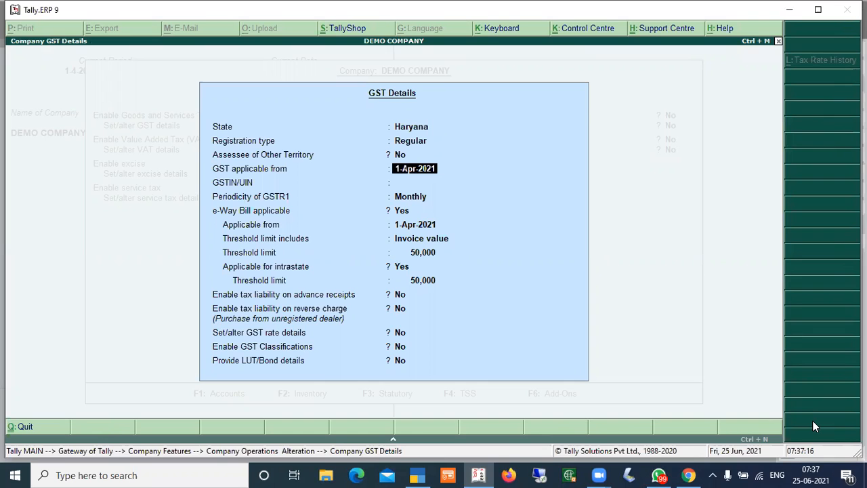
Switch to TallyPrime, reopen NEW PRIME COMPANY's GST Details and accept them along with the company features
key("alt+Tab")
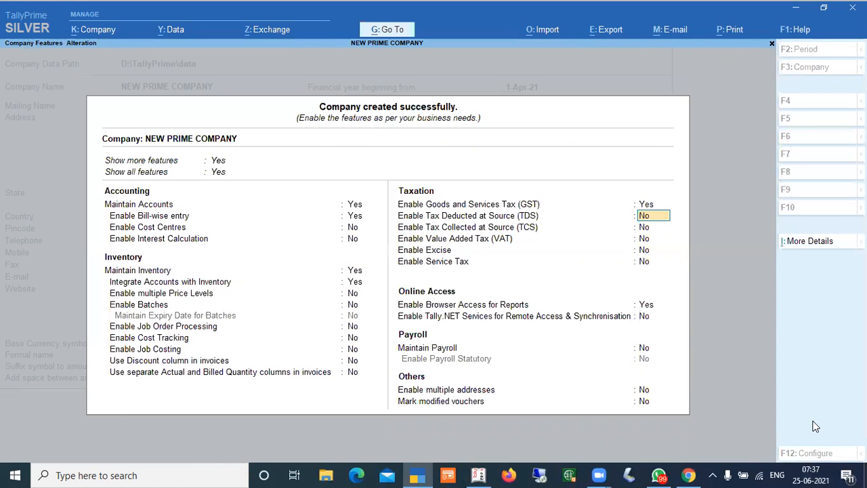
key("Up")
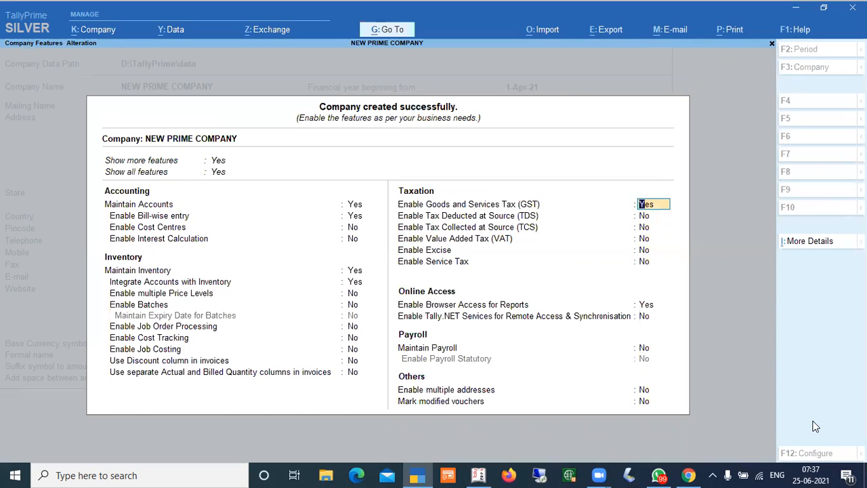
key("Return")
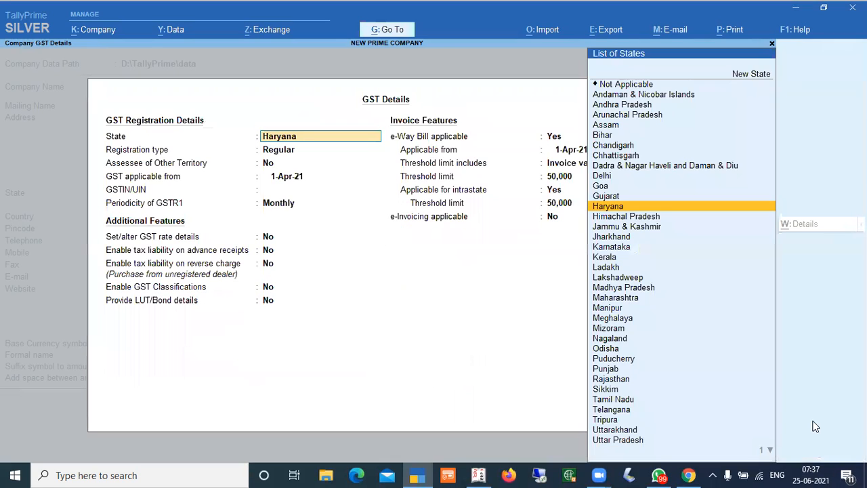
key("Return")
key("Return")
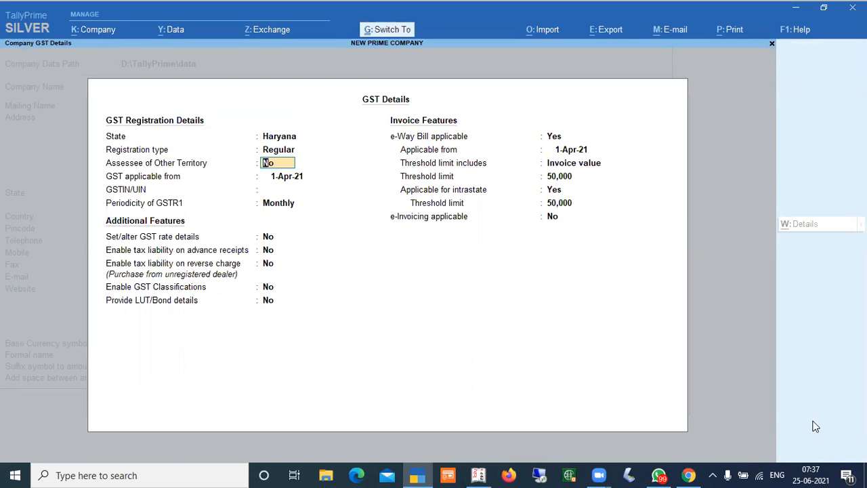
key("ctrl+a")
key("ctrl+a")
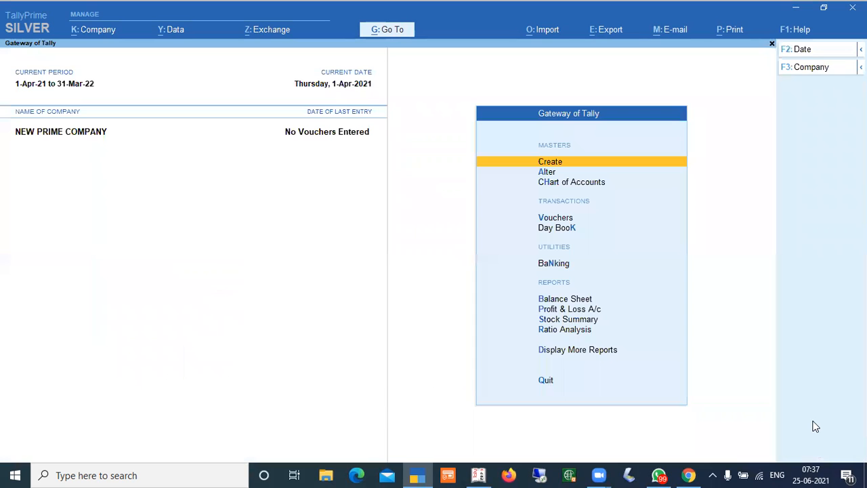
Switch to Tally.ERP 9, accept DEMO COMPANY's GST details and statutory features, and return to the Gateway
key("alt+Tab")
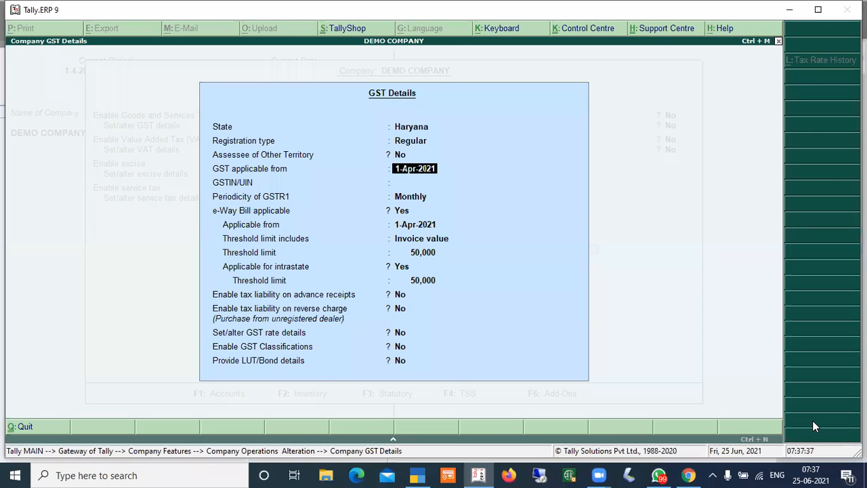
key("ctrl+a")
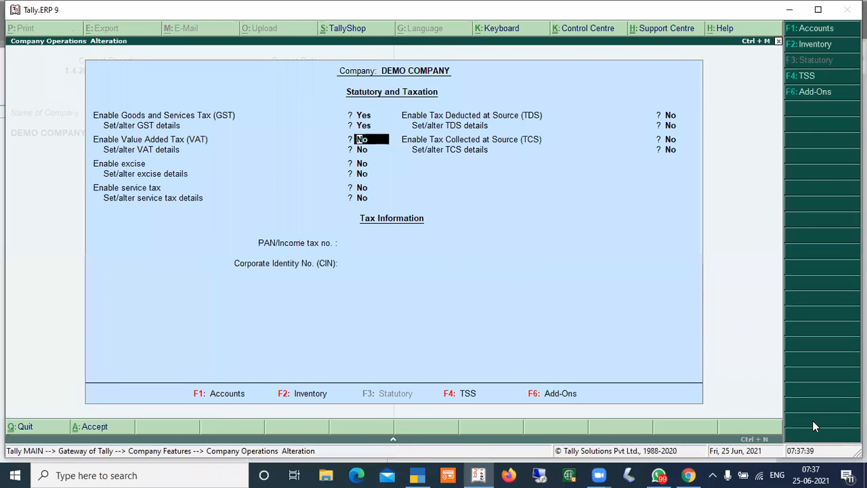
key("ctrl+a")
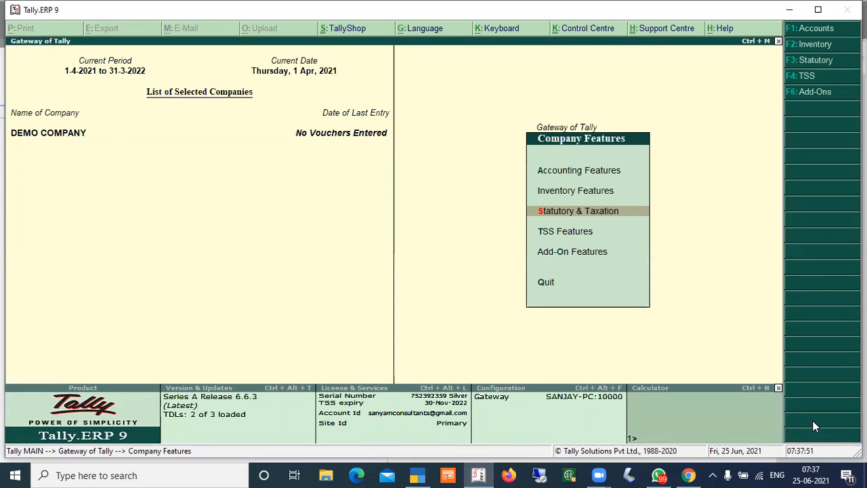
key("alt+Tab")
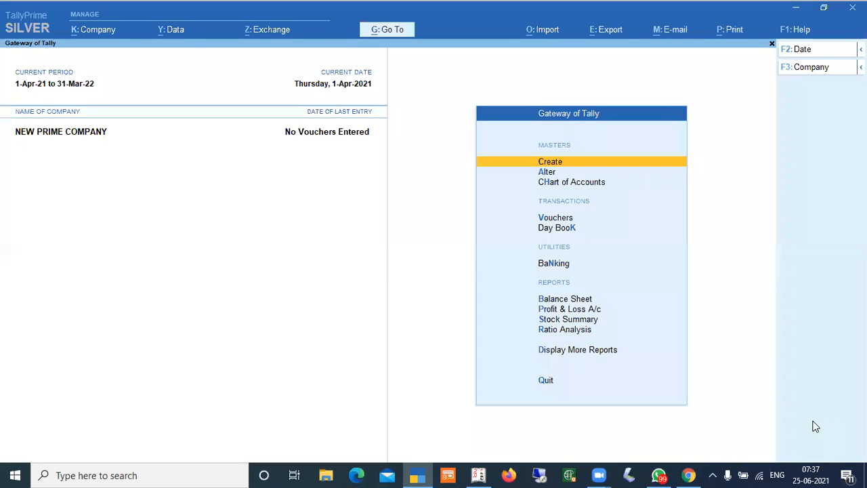
key("alt+Tab")
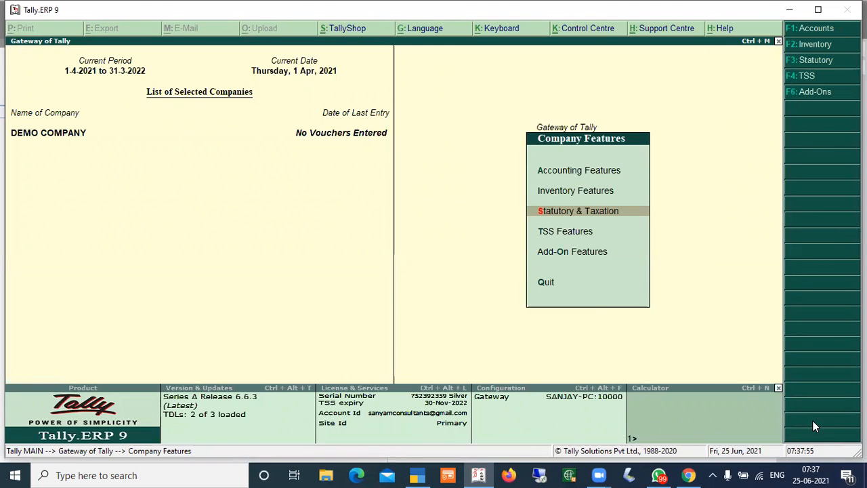
key("Escape")
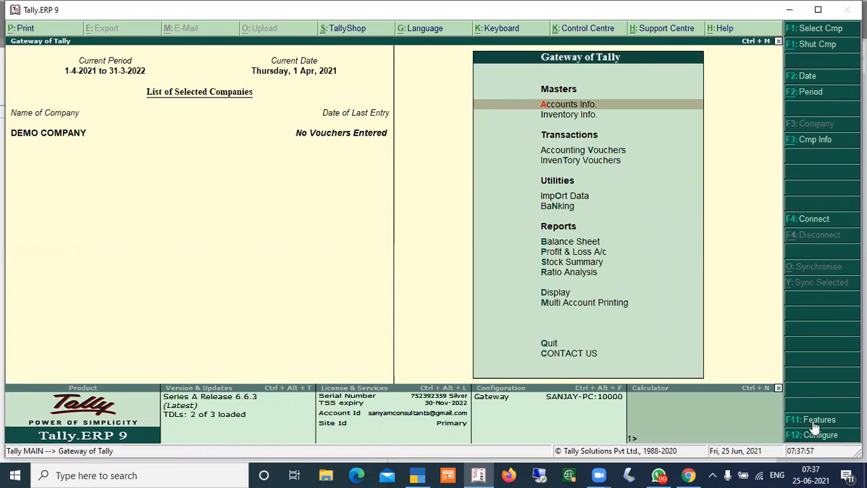
key("alt+Tab")
key("Up")
key("Down")
key("Down")
key("Down")
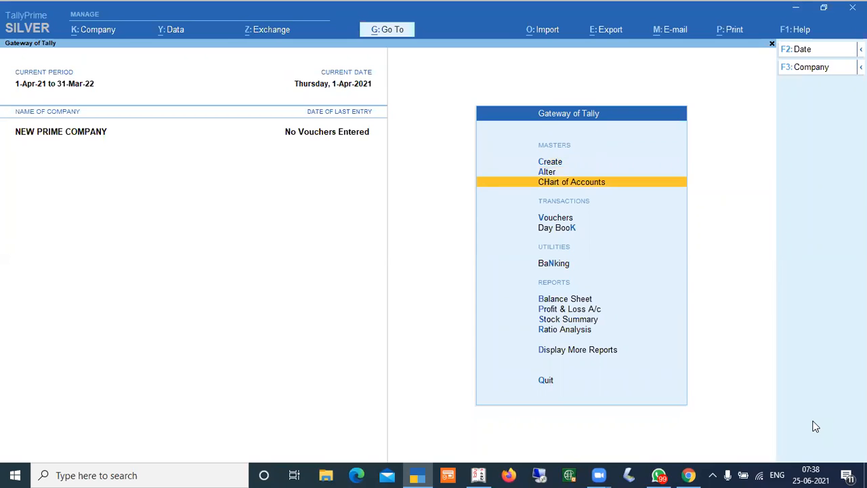
key("alt+Tab")
key("Down")
key("Up")
key("Down")
key("Up")
key("Down")
key("Up")
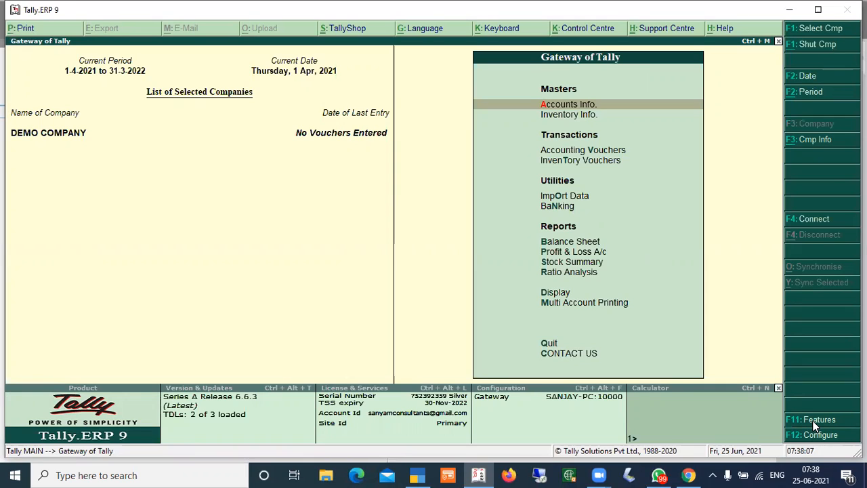
Open Ledger Creation under Accounts Info in Tally.ERP 9
key("Return")
key("Down")
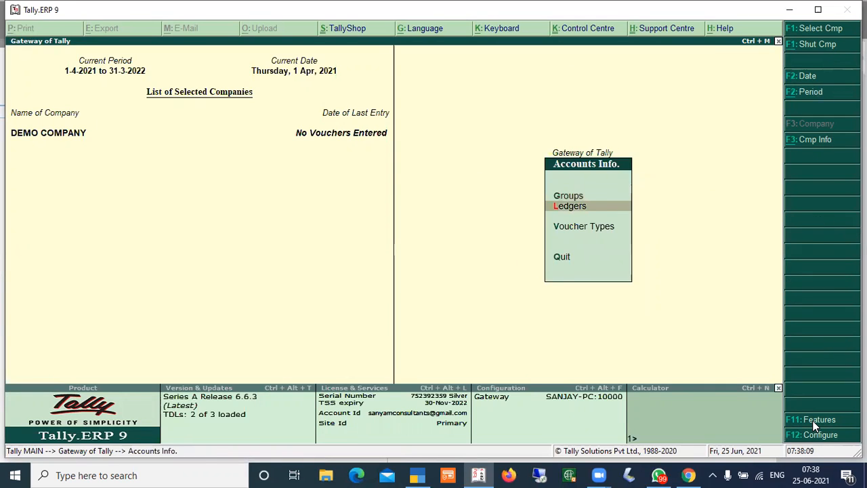
key("Return")
key("Return")
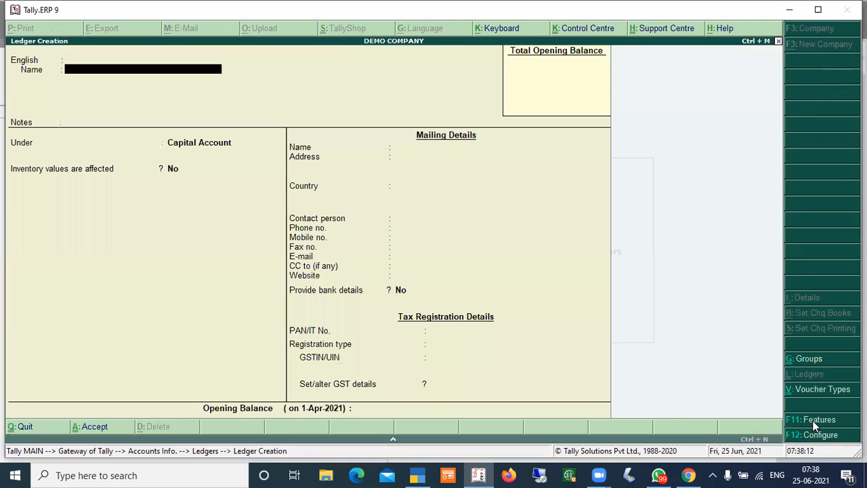
Switch to TallyPrime and open Ledger Creation for NEW PRIME COMPANY
key("alt+Tab")
key("Up")
key("Up")
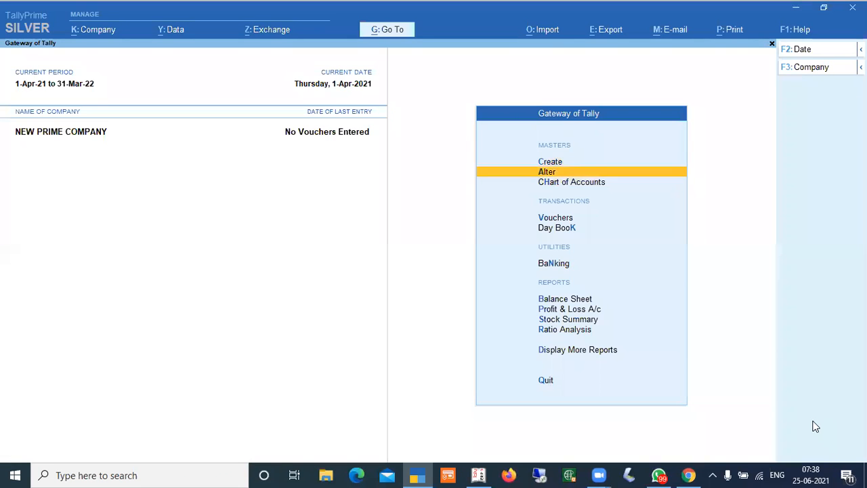
key("Return")
key("Down")
key("Return")
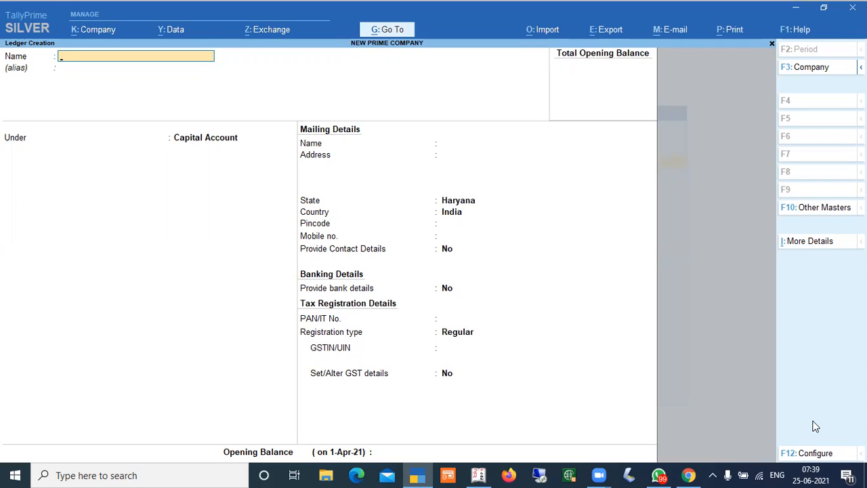
Create the proprietor's capital account ledger under Capital Account, entering its name and mailing address
type("SANJAY CAPITAL A/C")
key("Return")
key("Return")
key("Return")
key("Return")
type("HISAR")
key("Return")
key("Return")
key("Return")
key("Return")
key("Return")
key("Return")
key("Return")
key("Return")
key("Return")
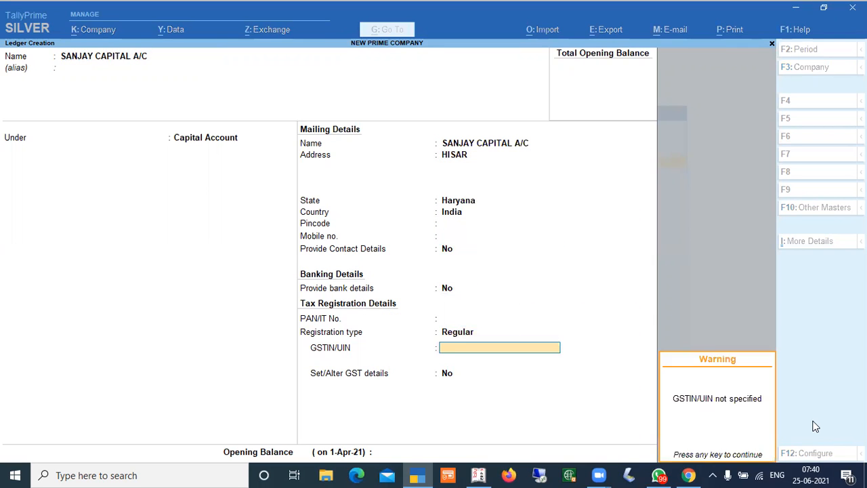
key("Return")
Create the SALES A/C ledger under Sales Accounts with ledger type Not Applicable and type of supply Goods
key("Return")
key("Return")
key("Return")
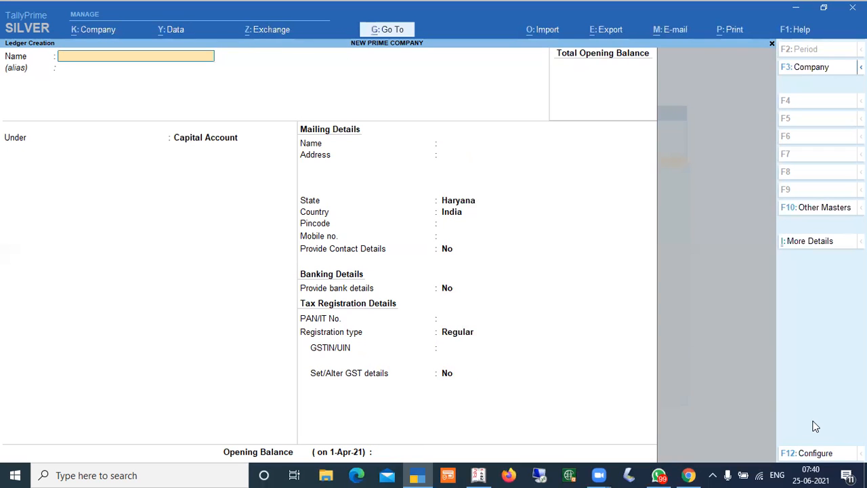
type("SALES A/C")
key("Return")
key("Return")
type("SALE")
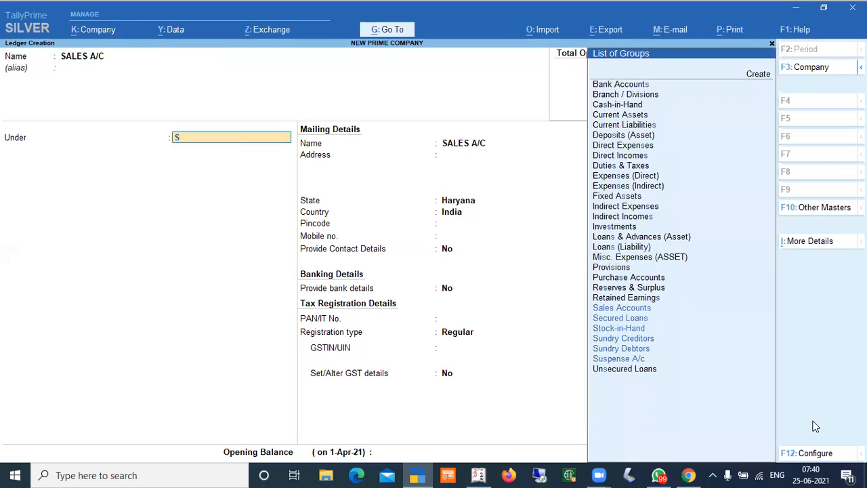
key("Return")
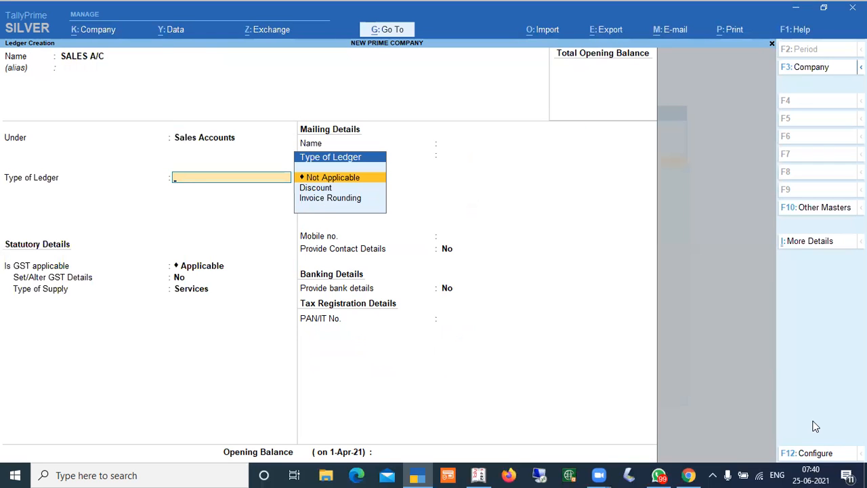
key("Return")
key("Return")
key("Return")
key("Up")
key("Return")
Create the PURCHASE A/C ledger under Purchase Accounts with ledger type Not Applicable and type of supply Goods
key("Return")
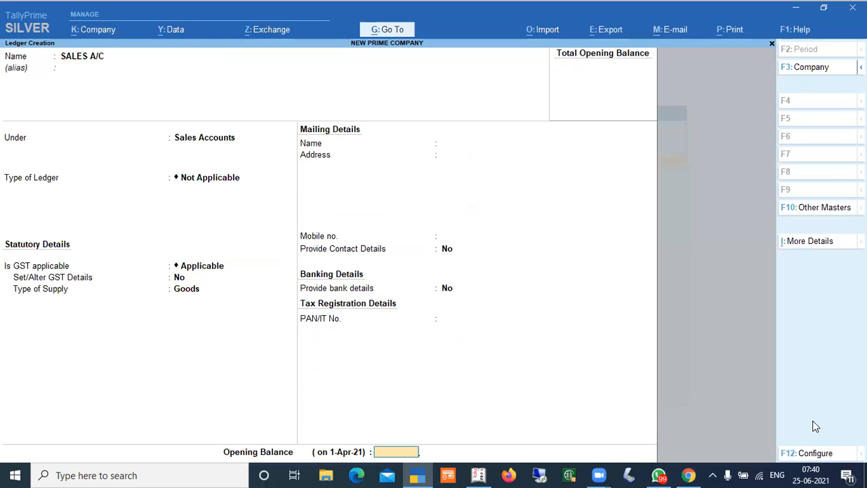
key("Return")
type("PURCHASE A/C")
key("Return")
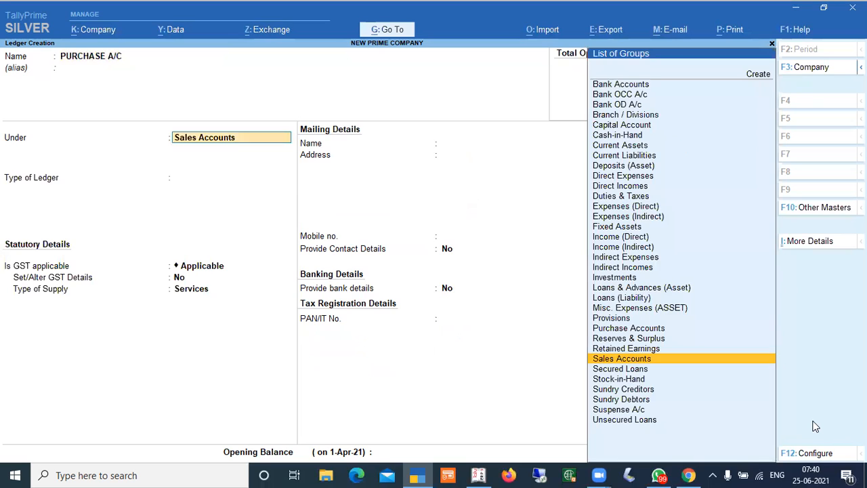
type("PURCHASE")
key("Return")
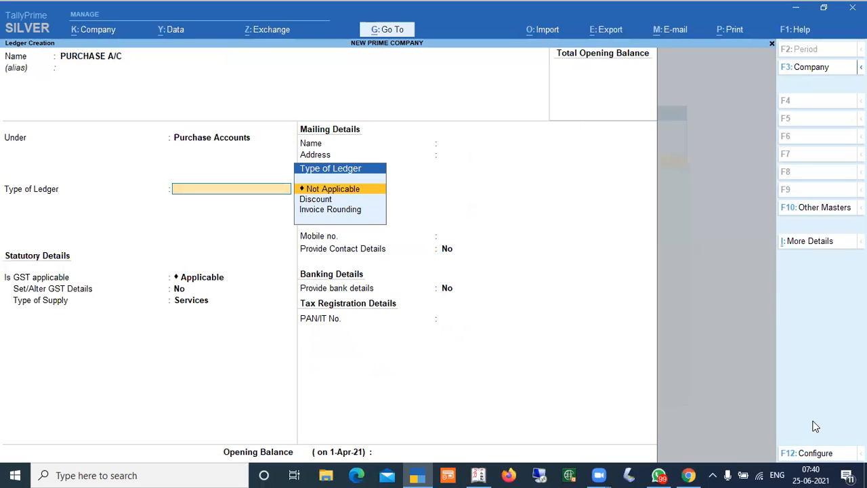
key("Return")
key("Return")
key("Return")
key("Up")
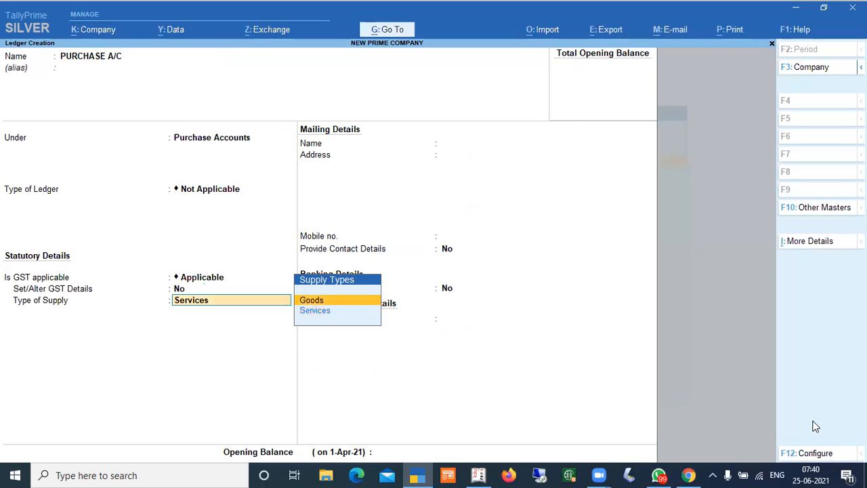
Create a CGST ledger under Duties & Taxes with duty type GST and tax type Central Tax
key("Return")
key("Return")
key("Return")
key("Return")
type("CGST")
key("Return")
key("Return")
type("DUTIE")
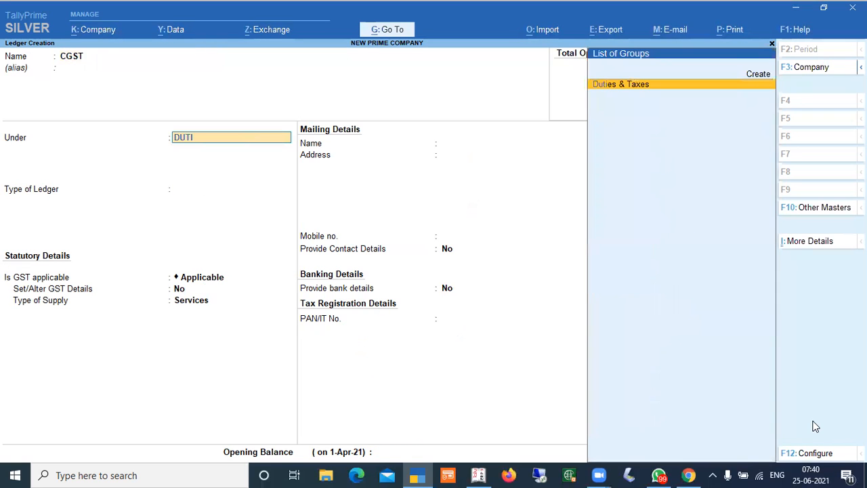
key("Return")
key("Up")
key("Return")
key("Down")
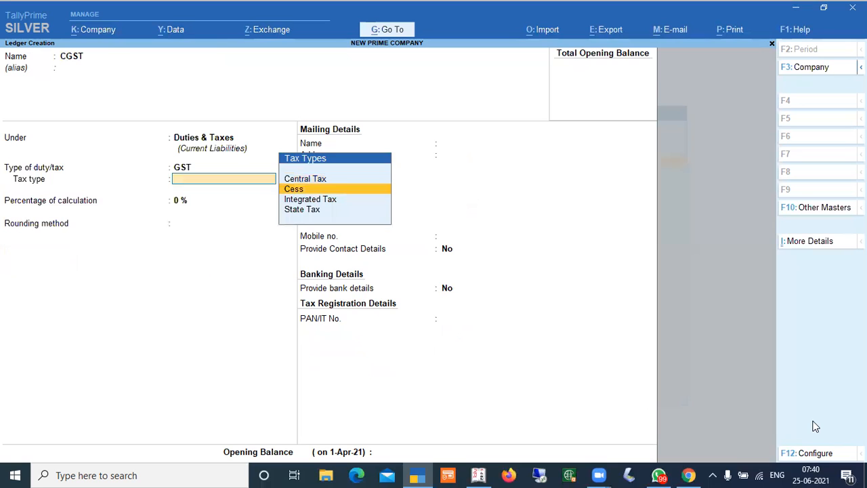
key("Up")
key("Return")
Create an SGST ledger under Duties & Taxes with duty type GST and tax type State Tax
key("Return")
key("Return")
type("y")
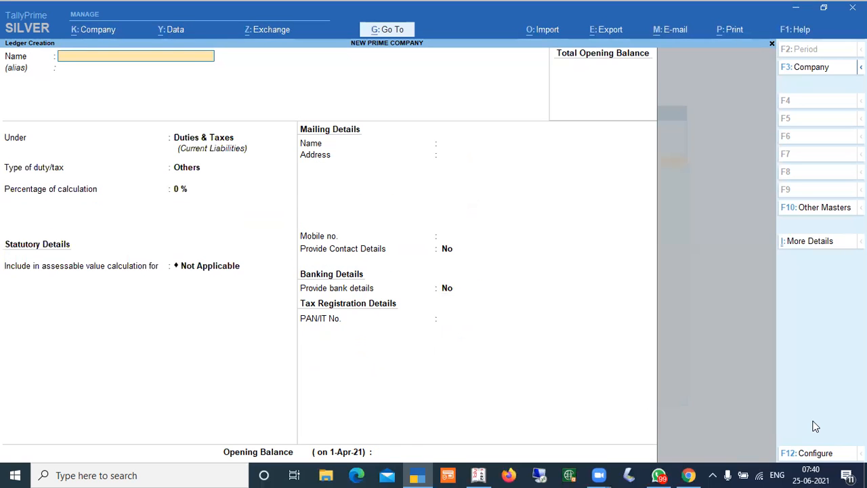
type("SGST")
key("Return")
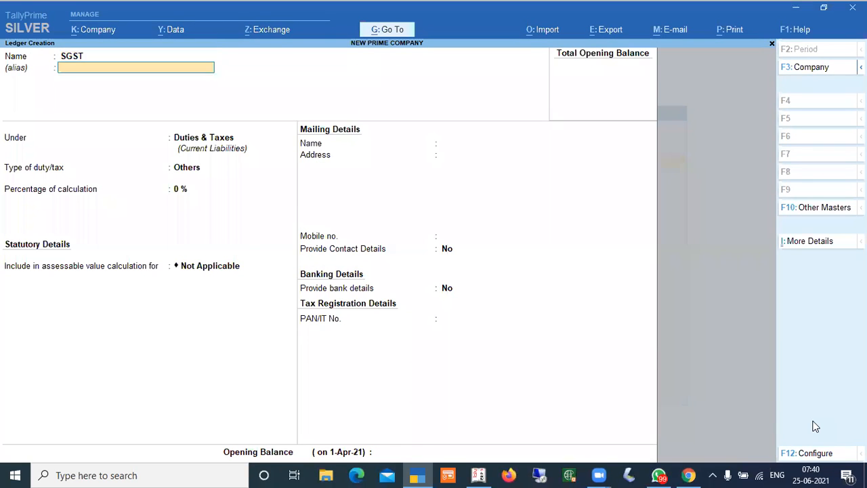
key("Return")
key("Return")
key("Up")
key("Return")
key("Down")
key("Down")
key("Down")
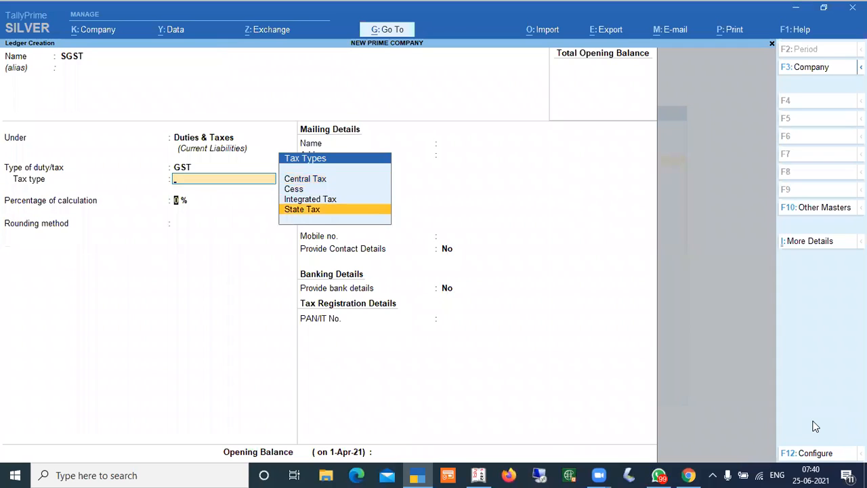
key("Return")
key("Return")
Create an IGST ledger under Duties & Taxes with duty type GST and tax type Integrated Tax
key("Return")
key("Return")
key("Return")
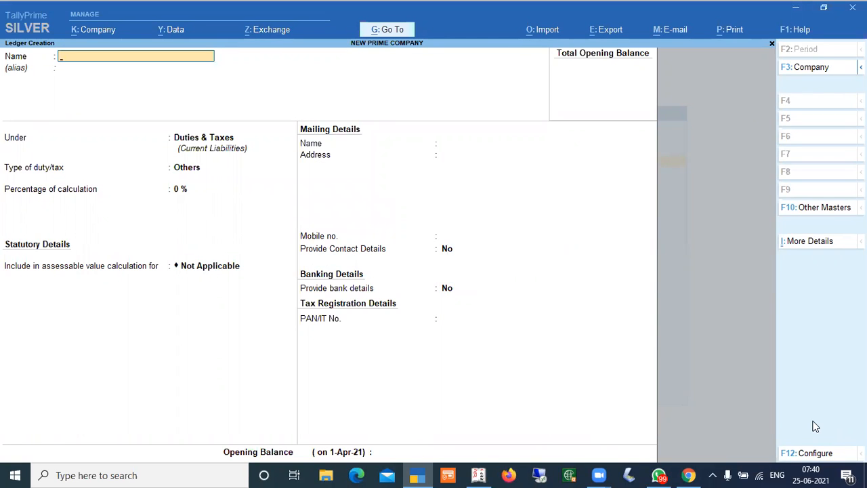
type("IGST")
key("Return")
key("Return")
key("Return")
key("Up")
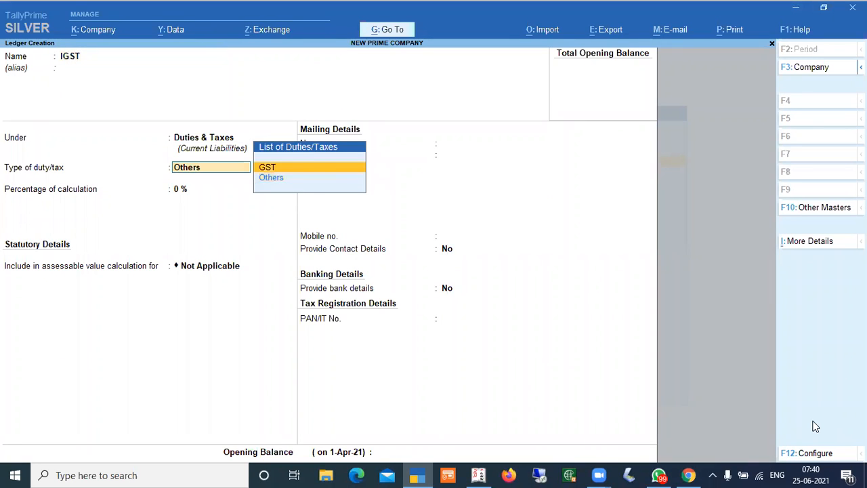
key("Return")
key("Down")
key("Down")
key("Return")
key("Return")
key("Return")
key("Return")
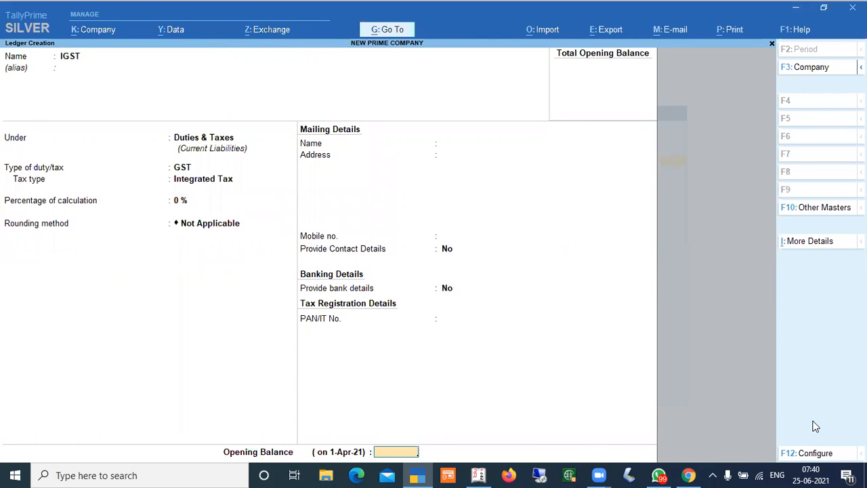
key("Return")
Start a ROUND OFF ledger and place it under Indirect Expenses
type("ROUN")
type("D FO")
key("BackSpace")
key("BackSpace")
type("O")
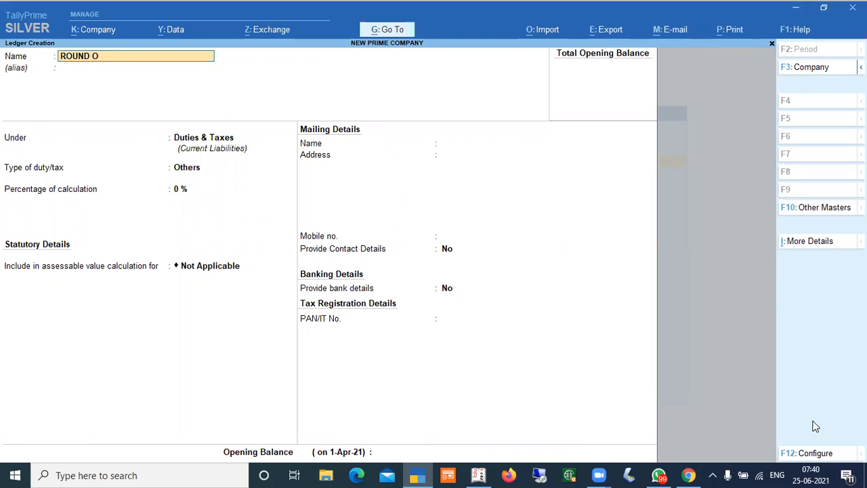
type("FF")
key("Return")
key("Return")
type("IN")
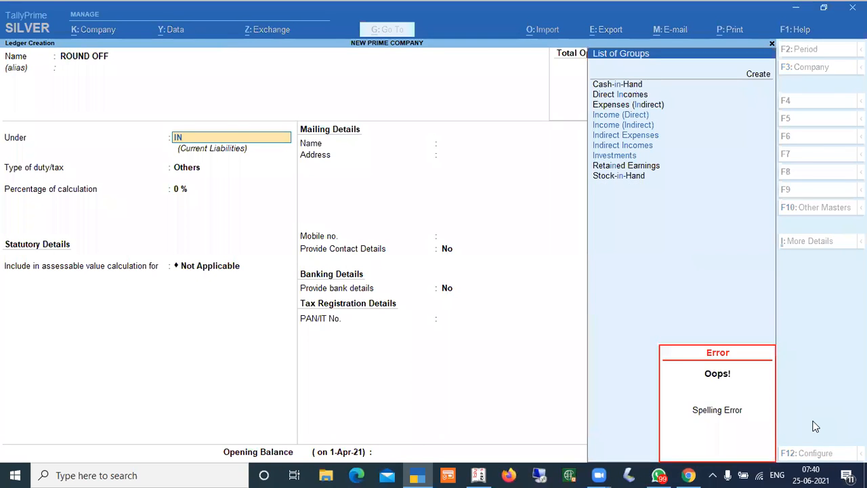
type("D")
key("BackSpace")
type("DIRECT")
key("Down")
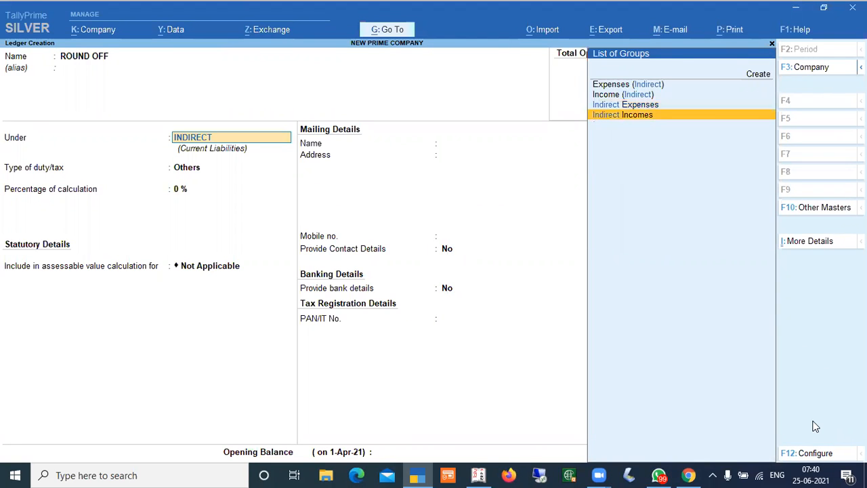
key("Up")
key("Return")
Set the ROUND OFF ledger type to Invoice Rounding with Normal Rounding, limit 1, and save it
key("Down")
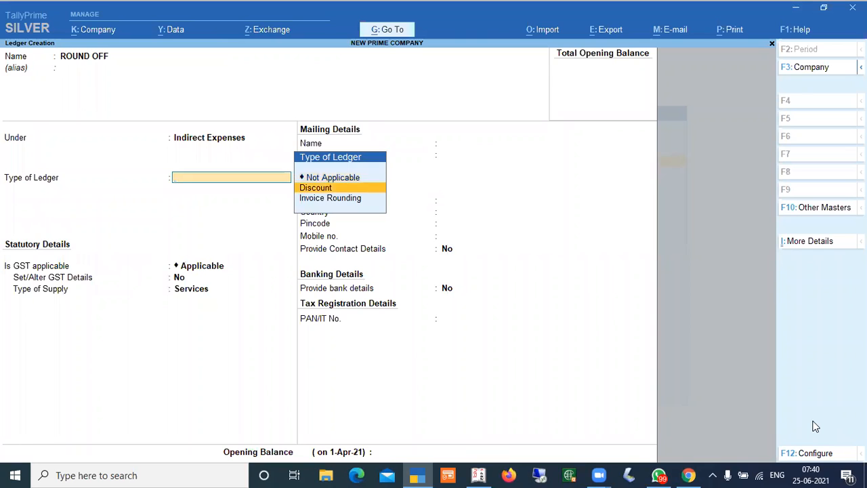
key("Down")
key("Return")
key("Return")
key("Return")
key("Return")
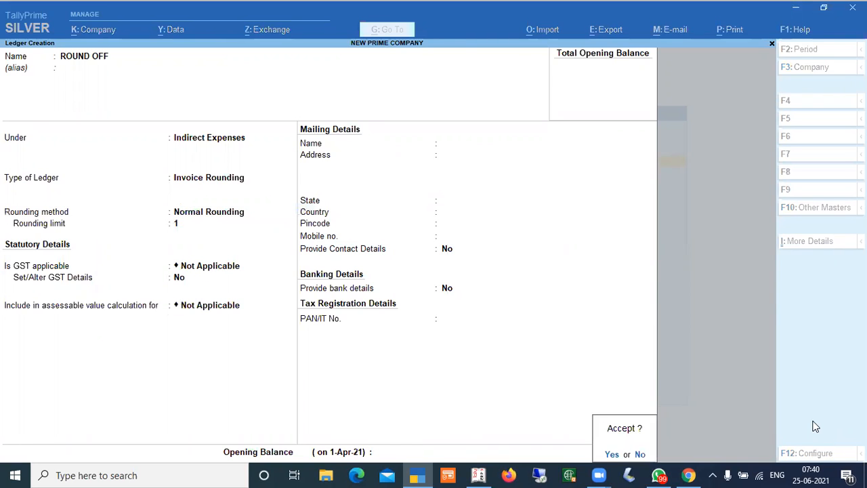
key("Return")
Start a RAM TRADERS ledger under Sundry Creditors
type("RAM TRADERS")
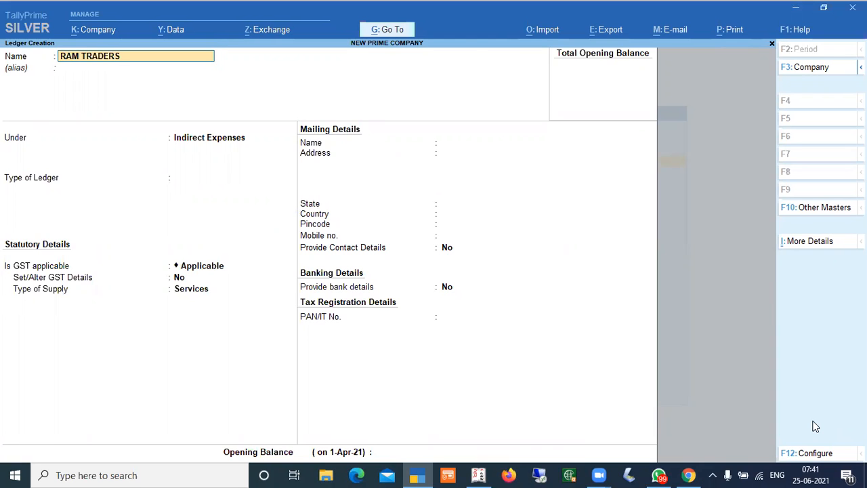
key("Return")
key("Return")
type("SU")
key("Return")
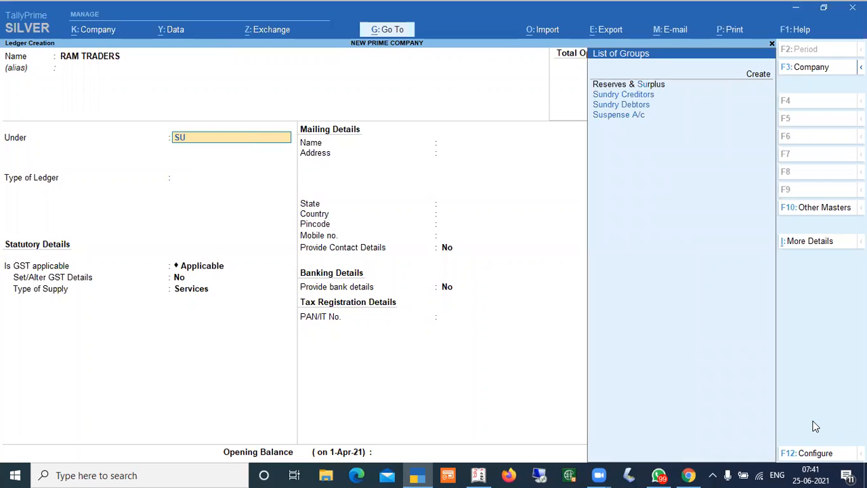
type("NDRY CRE")
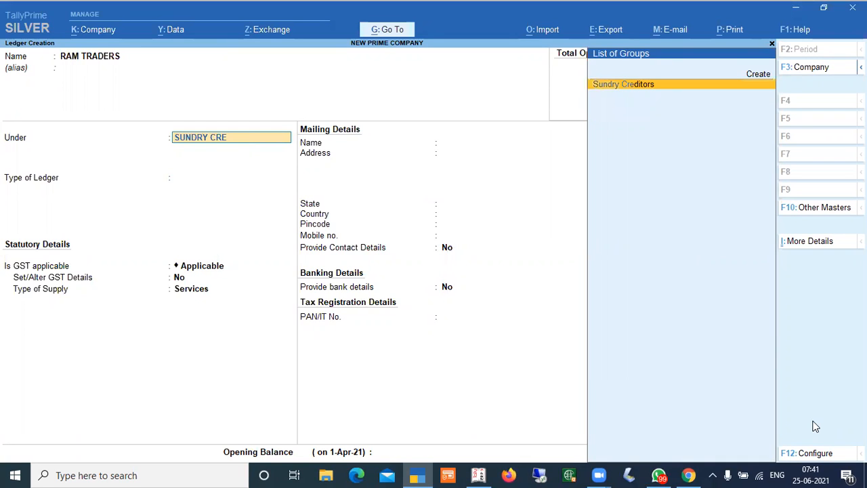
type("DITOR")
key("Return")
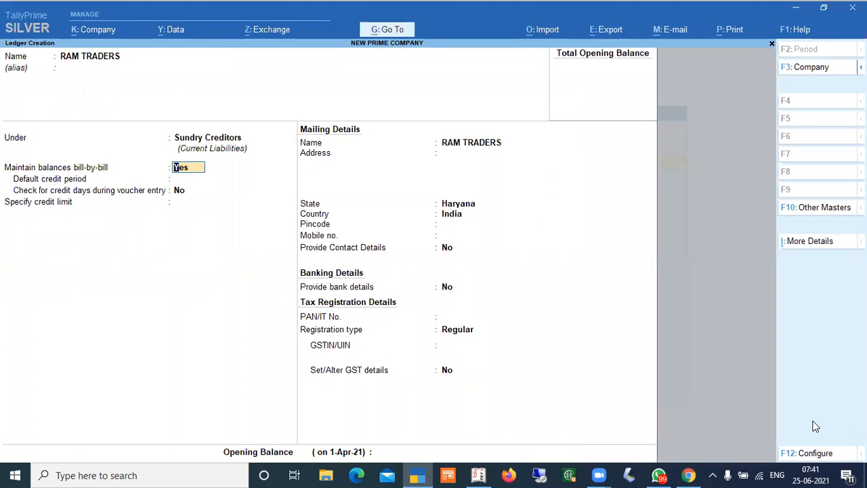
Keep bill-by-bill balances enabled and enter the supplier's mailing address
key("Return")
key("Return")
key("Return")
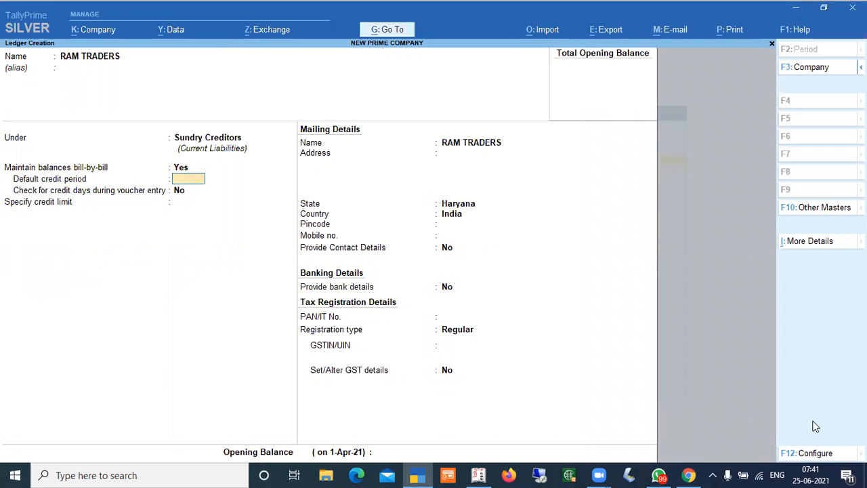
key("Return")
key("Return")
key("Return")
key("Return")
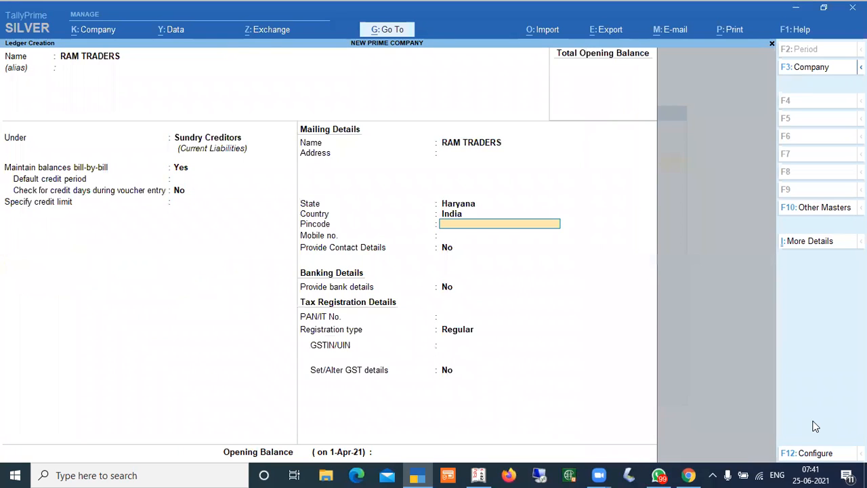
key("Up")
key("Up")
key("BackSpace")
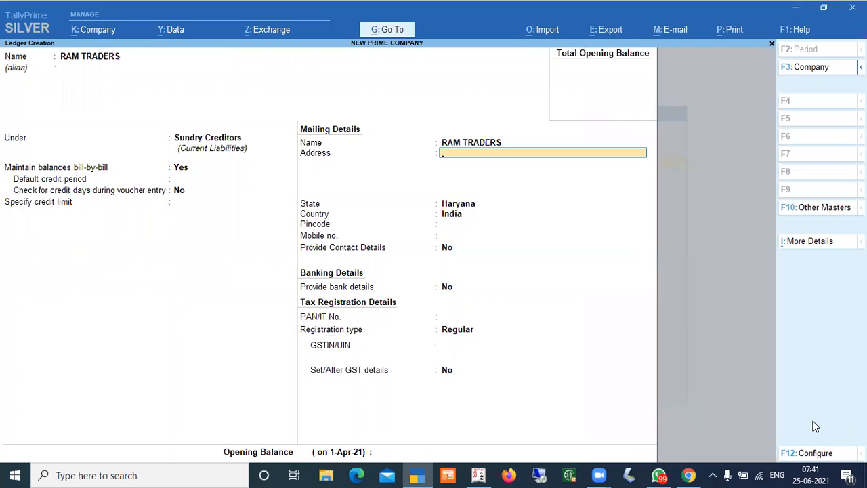
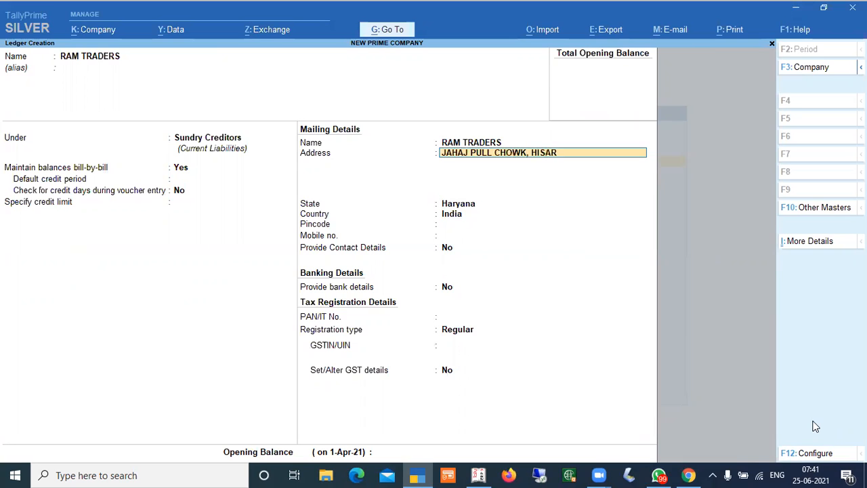
Enter the supplier's mobile number in the mailing details
key("Return")
key("Return")
key("Return")
key("Return")
key("Return")
key("Return")
key("Return")
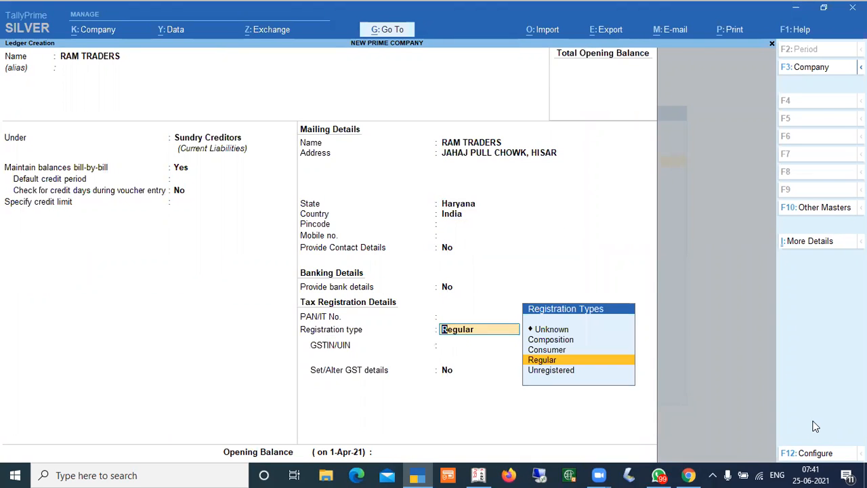
key("BackSpace")
key("BackSpace")
key("BackSpace")
key("BackSpace")
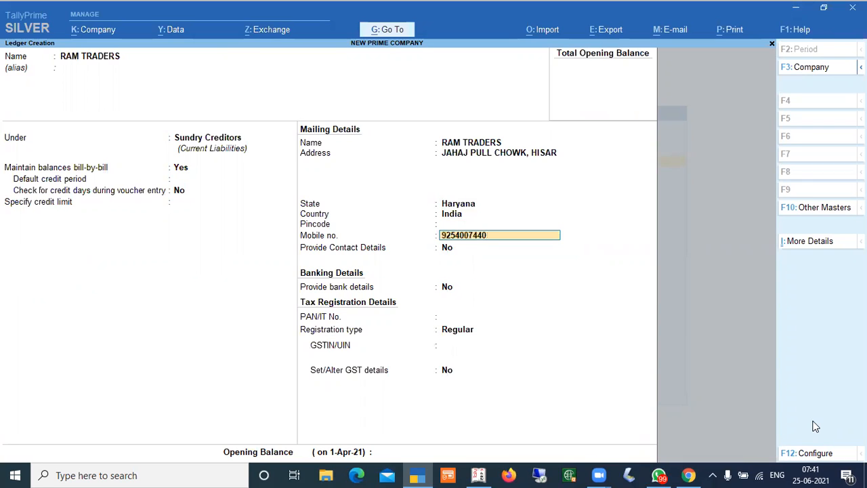
Enable contact details for the ledger and enter the contact person's name
key("Return")
type("y")
key("Return")
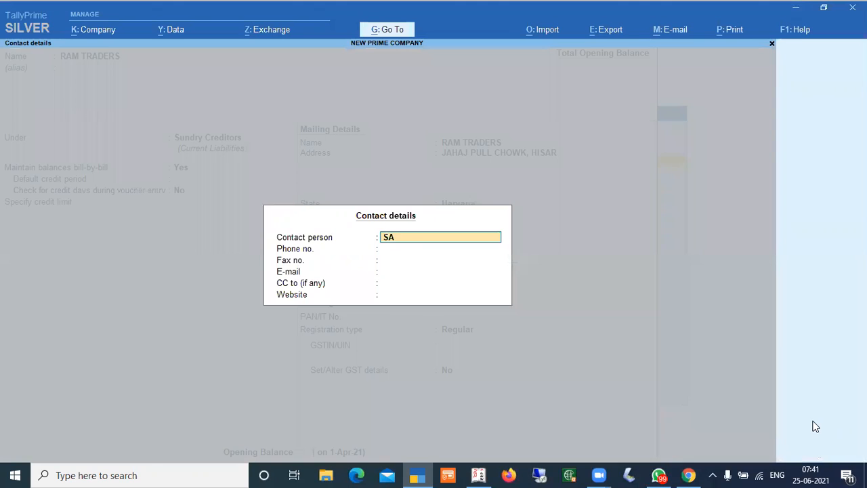
key("Return")
key("Return")
key("Return")
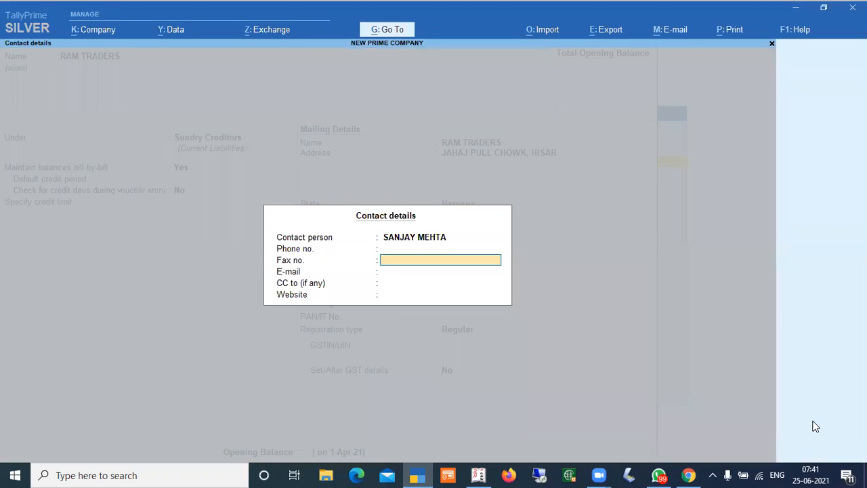
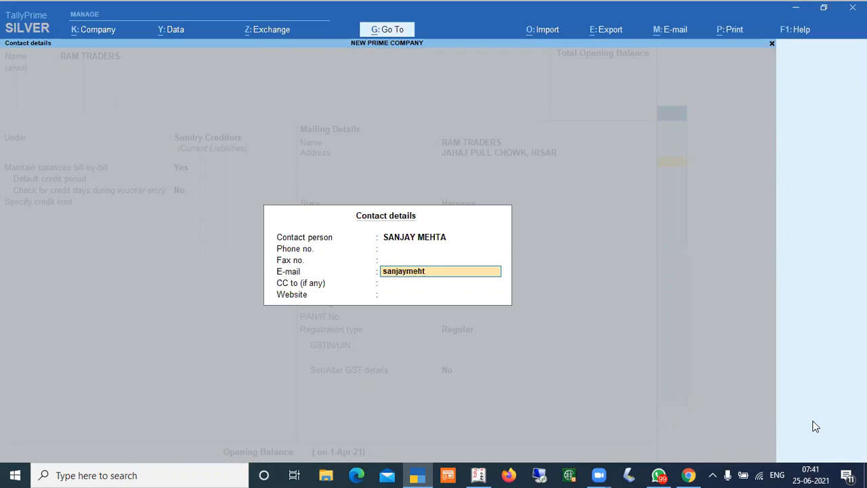
Fill in the contact's e-mail address and close the contact details
key("Return")
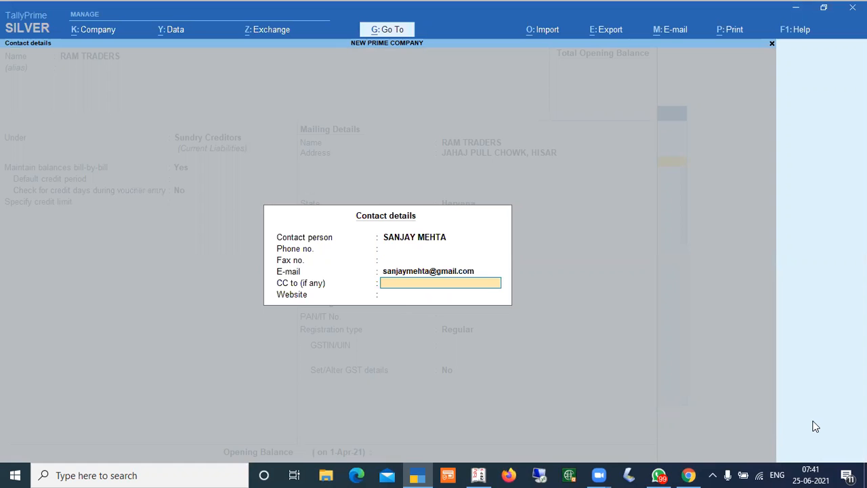
key("Return")
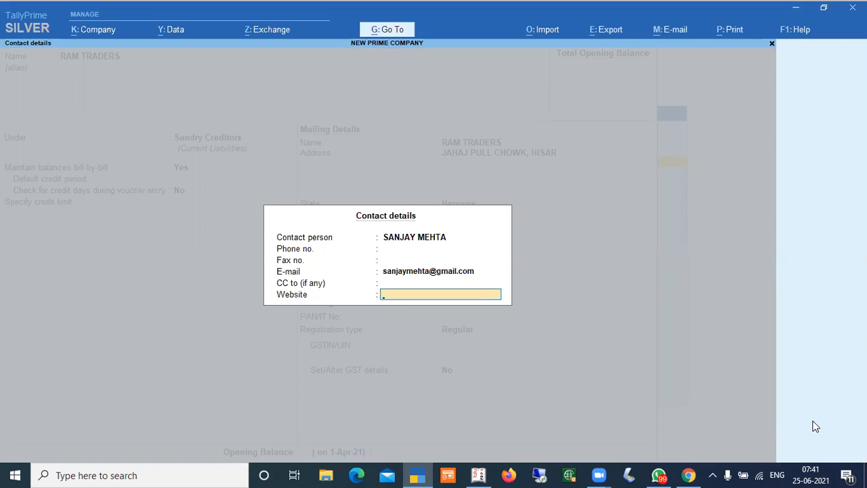
key("Return")
key("Return")
key("Return")
Leave the GSTIN blank and GST details off, and save the RAM TRADERS supplier ledger
key("Return")
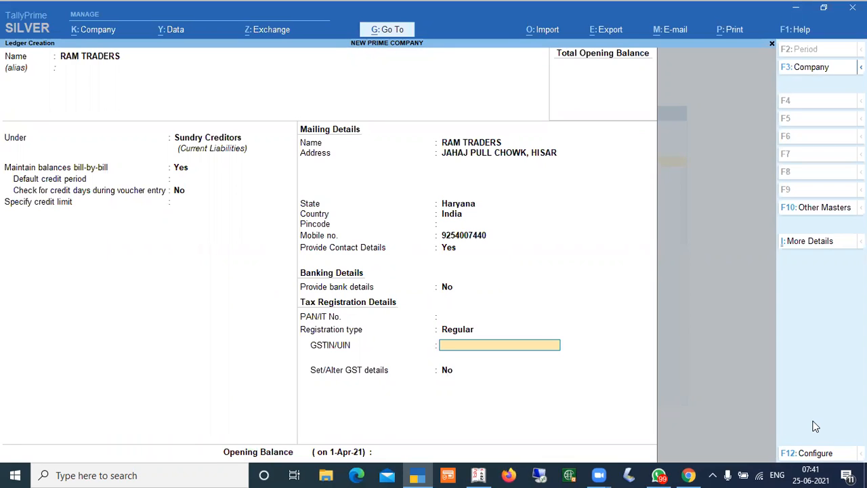
key("Return")
key("Return")
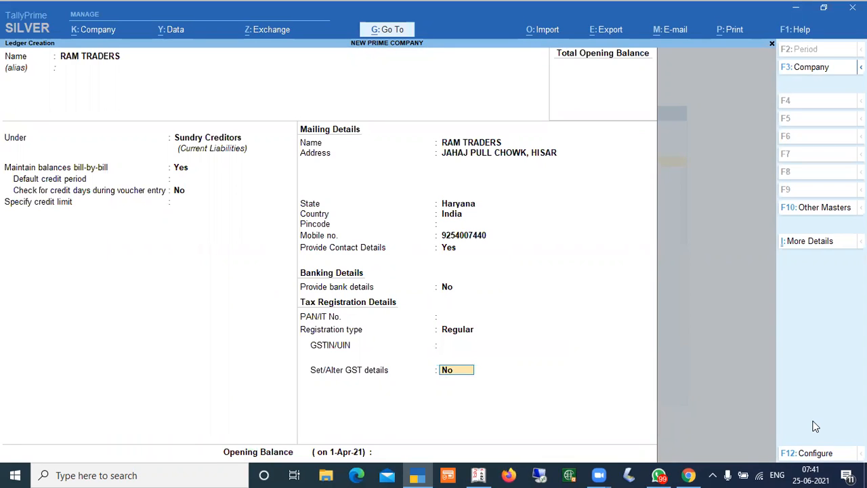
key("Return")
key("Return")
key("Return")
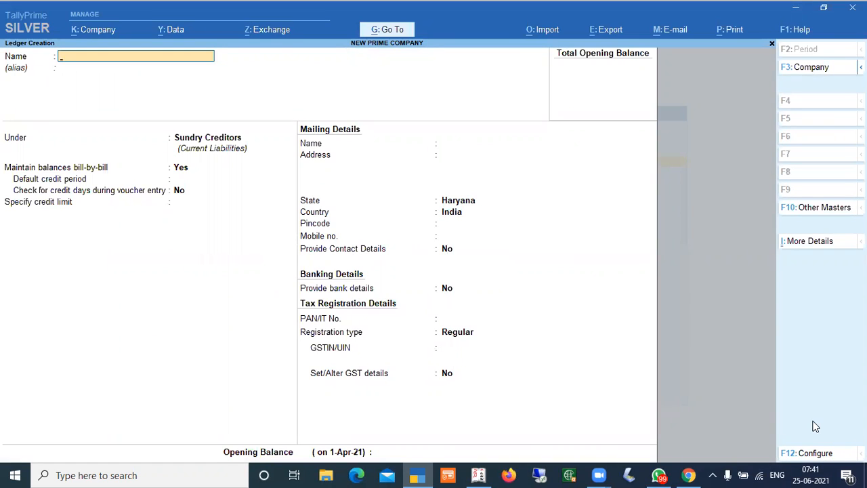
Create a ledger named Suresh Traders under Sundry Debtors with state Haryana and save it
type("Suresh Traders")
key("Return")
key("Return")
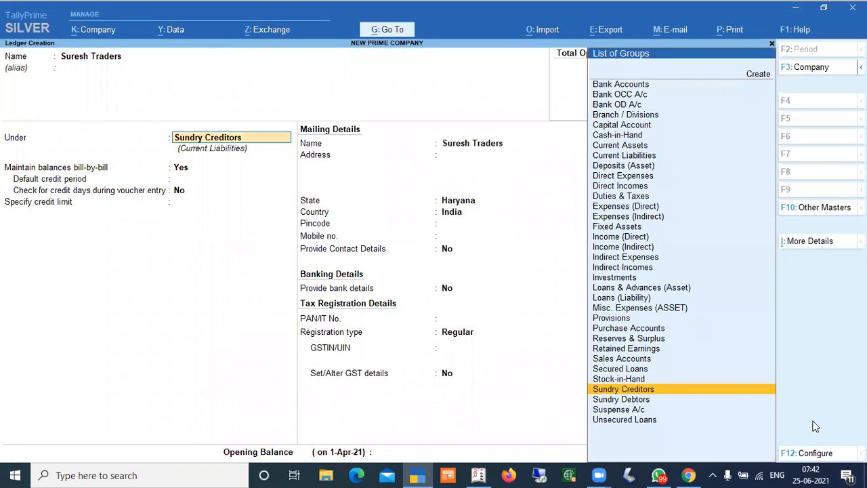
key("Down")
key("Return")
key("Return")
key("Return")
key("Return")
key("Return")
key("Return")
key("Return")
key("Return")
key("Return")
key("Return")
key("Return")
key("Return")
key("Return")
key("Return")
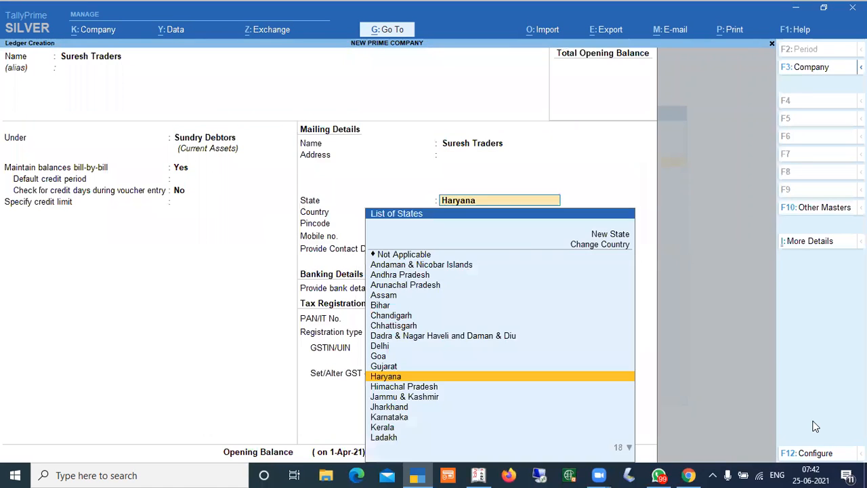
key("Return")
key("Return")
key("Return")
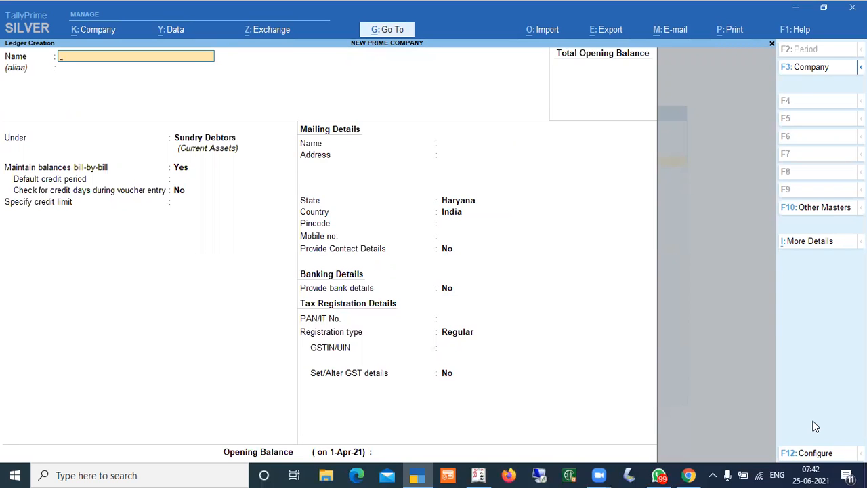
Return to the Gateway and open the Statistics report to check the ledger count
key("Escape")
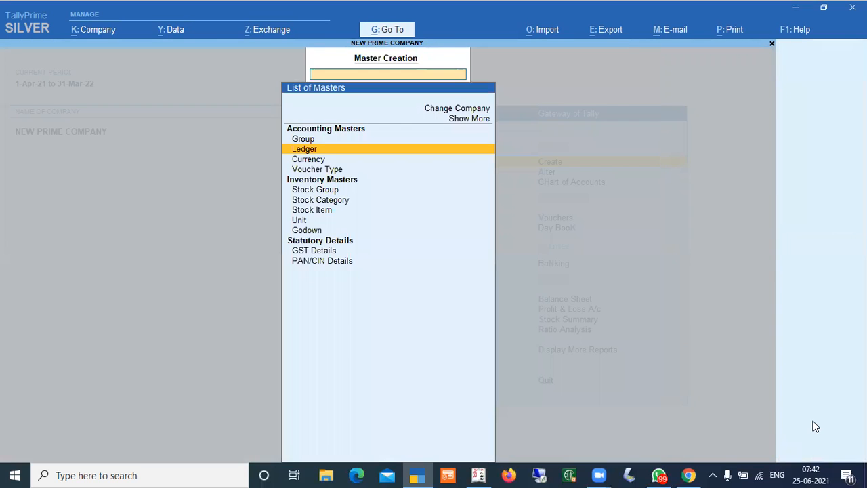
key("Escape")
key("Escape")
key("Escape")
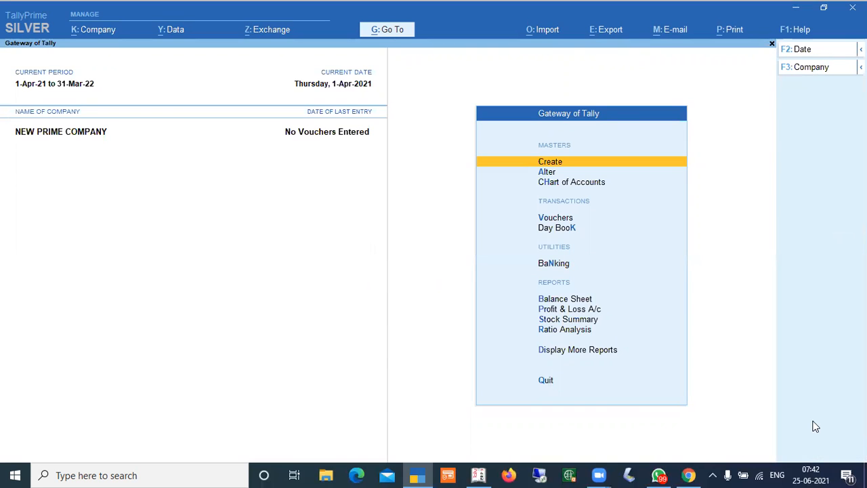
key("d")
key("s")
key("s")
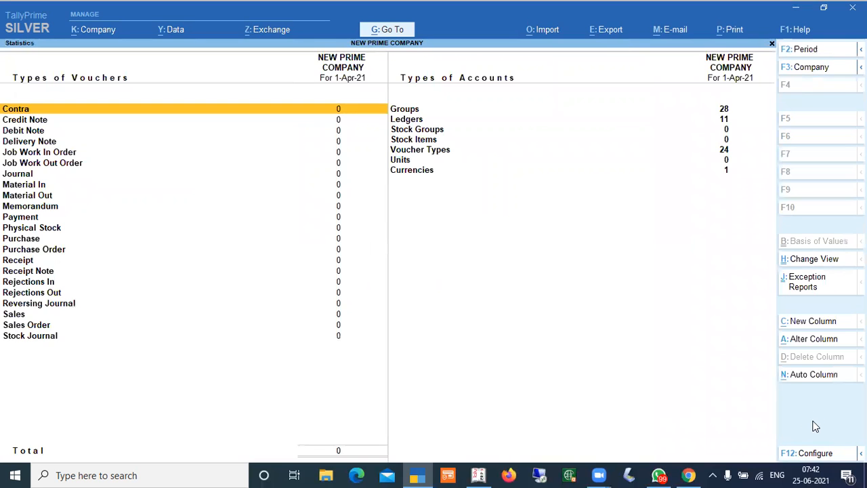
key("Right")
key("Down")
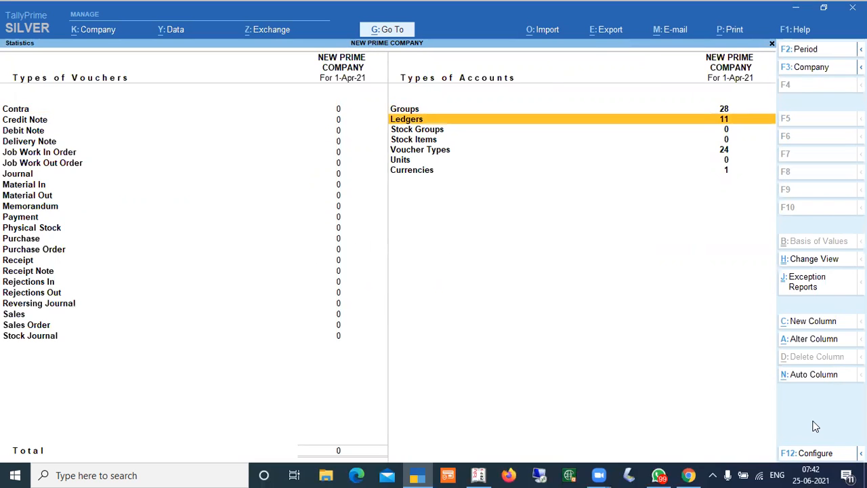
key("Escape")
key("Escape")
key("Escape")
key("Escape")
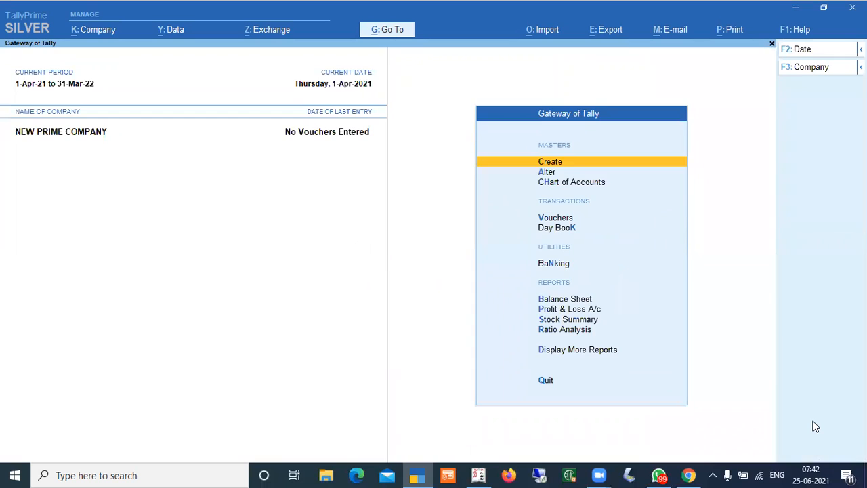
Reopen Statistics and browse the list of ledgers in the chart of accounts
key("d")
key("s")
key("s")
key("Right")
key("Down")
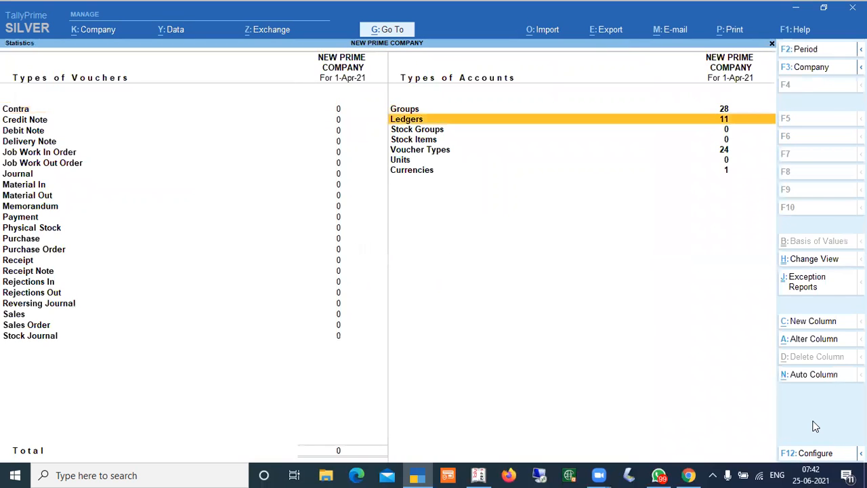
key("Return")
key("Down")
key("Down")
key("Down")
key("Down")
key("Down")
key("Down")
key("Down")
key("Down")
key("Down")
key("Down")
key("Down")
key("Down")
key("Down")
key("Down")
key("Down")
key("Down")
key("Down")
key("Down")
key("Down")
key("Down")
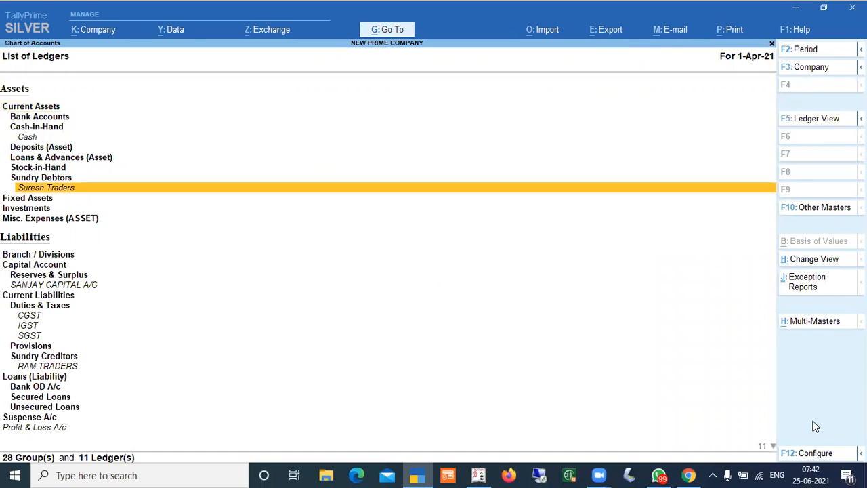
key("Up")
key("Up")
key("Up")
key("Up")
key("Up")
key("Up")
key("Up")
key("Up")
key("Up")
key("Up")
key("Up")
key("Up")
key("Up")
key("Up")
key("Up")
key("Up")
key("Up")
key("Up")
key("Up")
key("Up")
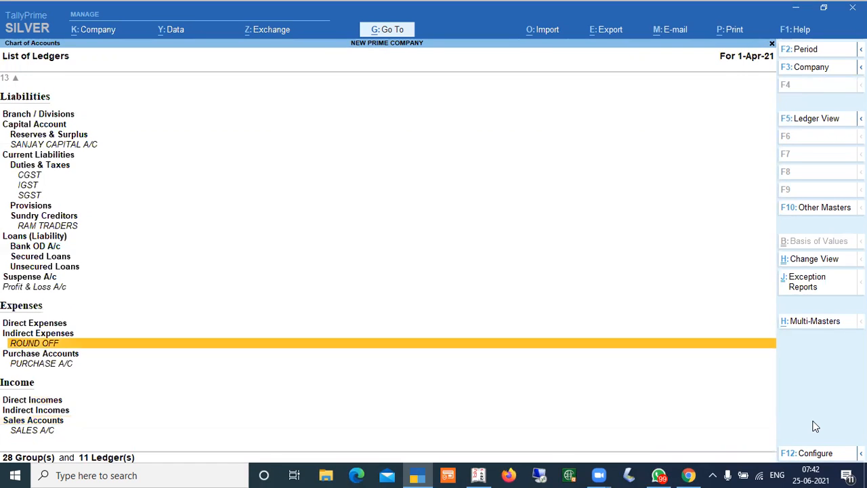
key("Up")
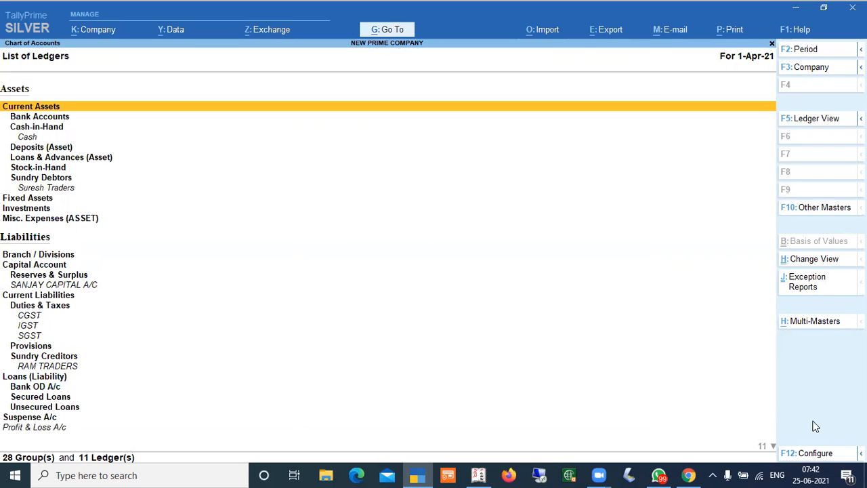
key("Escape")
key("Escape")
key("Escape")
key("Escape")
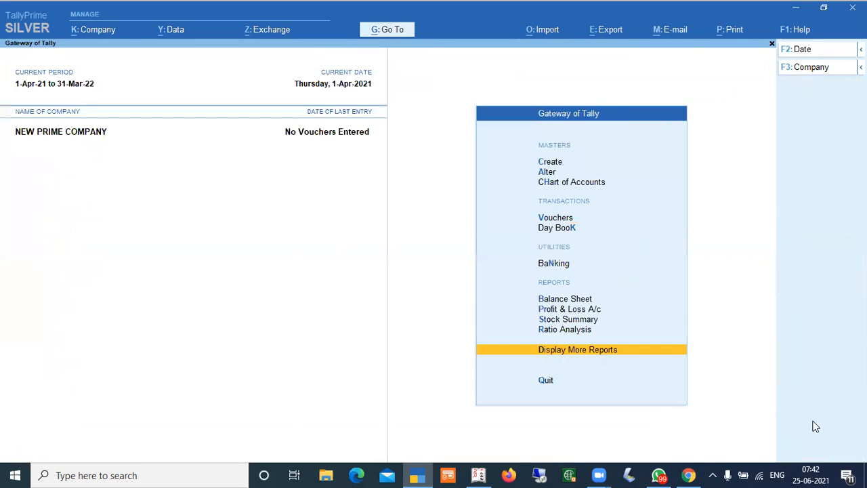
key("Escape")
key("Return")
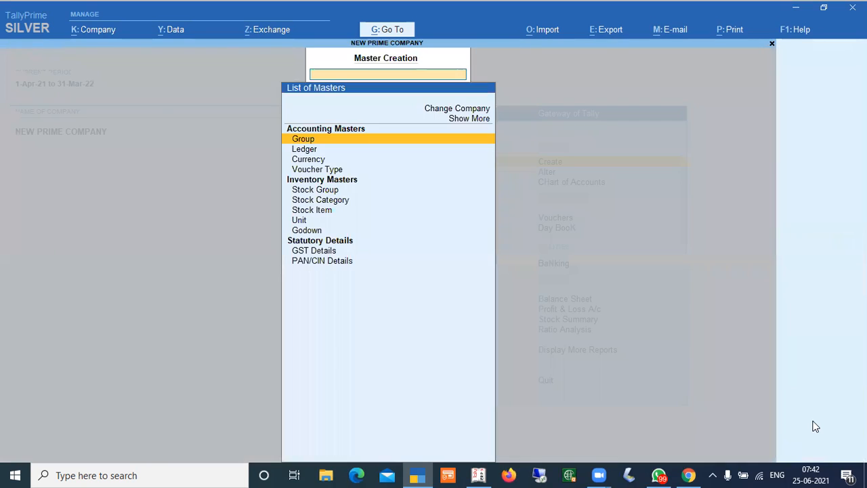
key("Down")
key("Down")
Create simple units of measure with symbols pcs and kgs
key("Down")
key("Down")
key("Down")
key("Down")
key("Return")
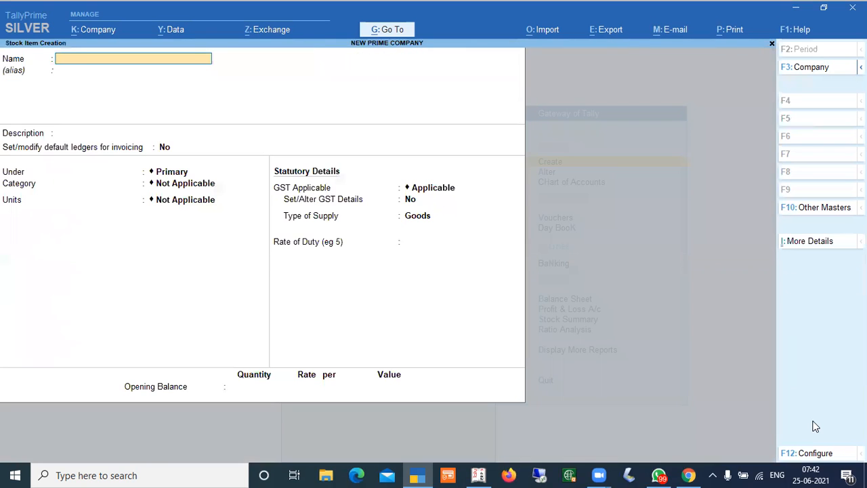
key("Escape")
key("Down")
key("Return")
type("pcs")
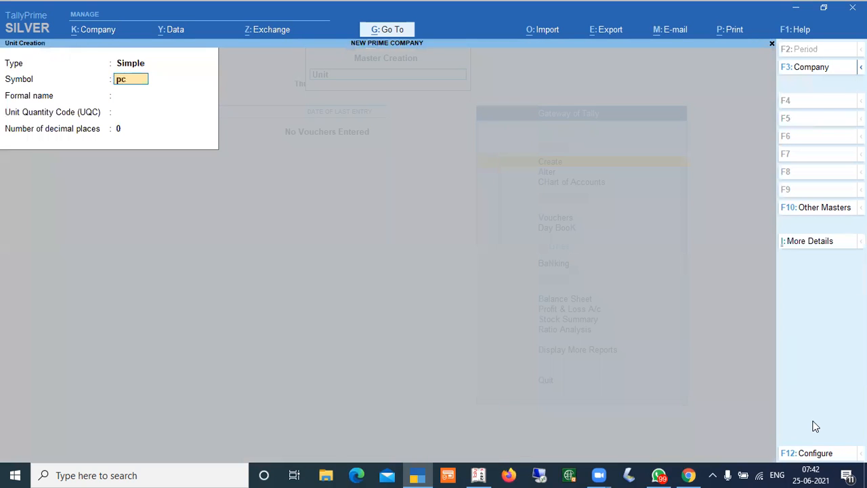
key("Return")
key("Return")
key("Return")
key("BackSpace")
type("pcs")
key("Return")
key("Return")
type("kgs")
key("Return")
key("Return")
type("kgs")
Start a new stock item named Patnjali Dantkanti Tooth Paste 100 Gms
key("Return")
key("Return")
key("Escape")
key("Return")
key("Return")
key("Escape")
key("Escape")
key("Return")
key("Down")
key("Down")
key("Down")
key("Down")
key("Down")
key("Down")
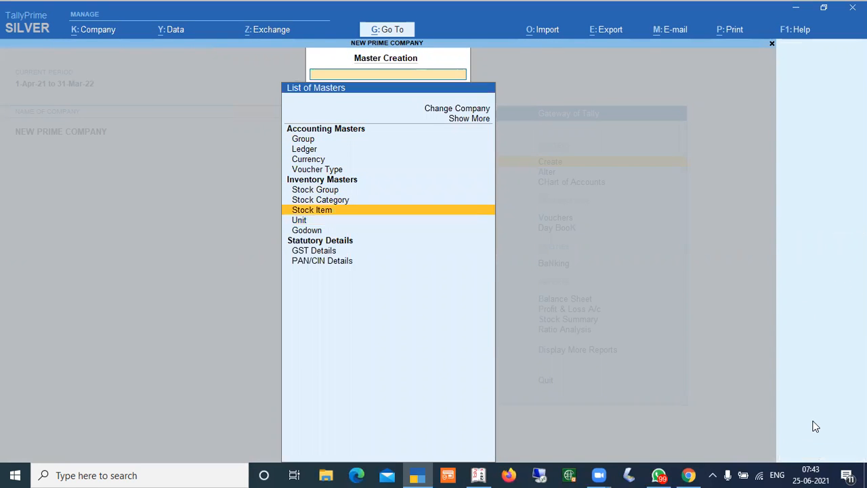
key("Return")
type("Pa")
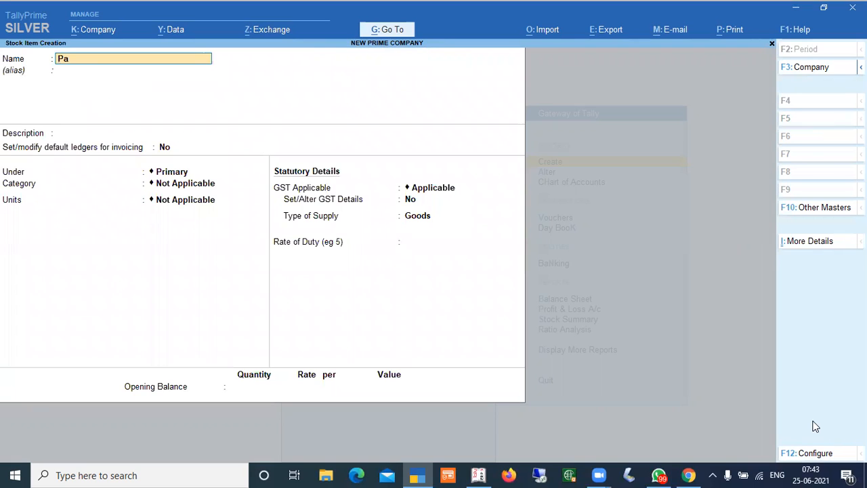
type("tnjali Dantkanti tooth Paste")
key("BackSpace")
type("e 100 Gms.")
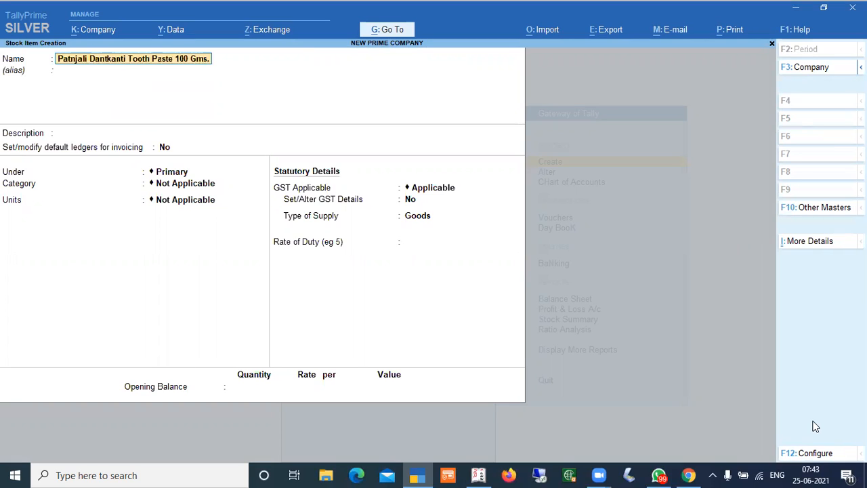
key("Return")
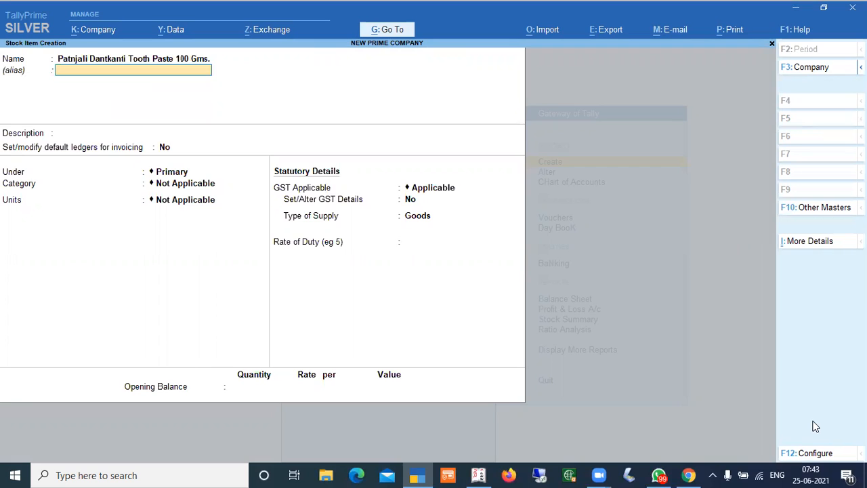
key("Return")
key("Return")
key("BackSpace")
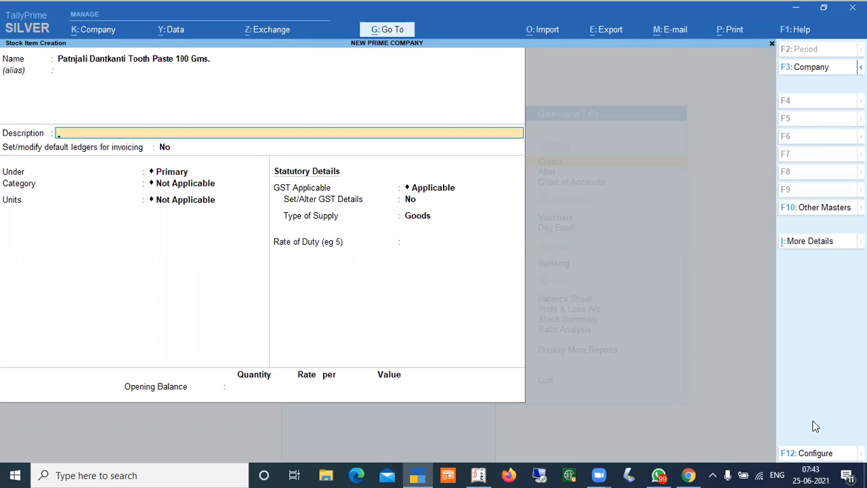
Configure stock item creation to hide descriptions, stock categories, alternative units, bill of materials and default accounting allocations
key("F12")
key("Down")
key("Down")
key("Down")
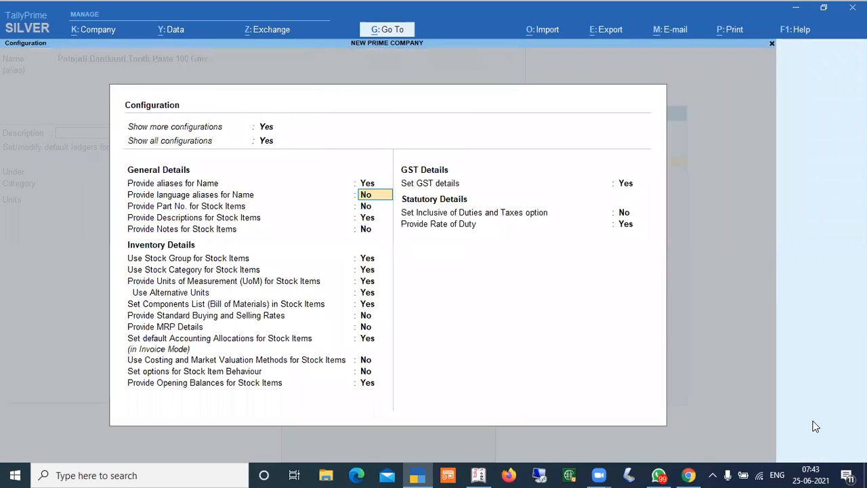
type("n")
key("Return")
key("Return")
key("Return")
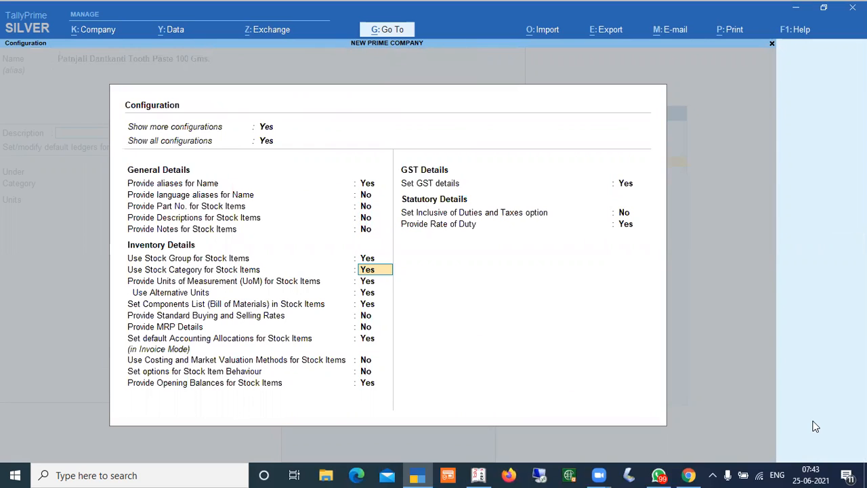
type("n")
key("Return")
type("n")
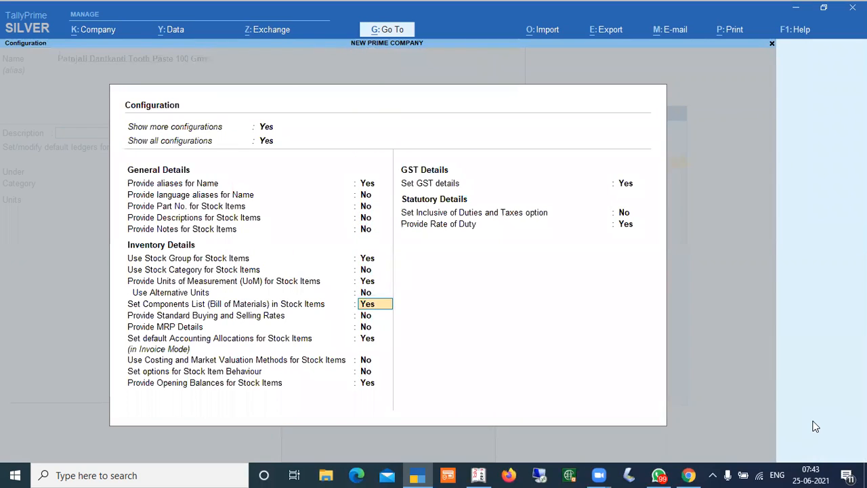
type("n")
key("Return")
key("Return")
key("Return")
type("n")
key("Return")
key("Return")
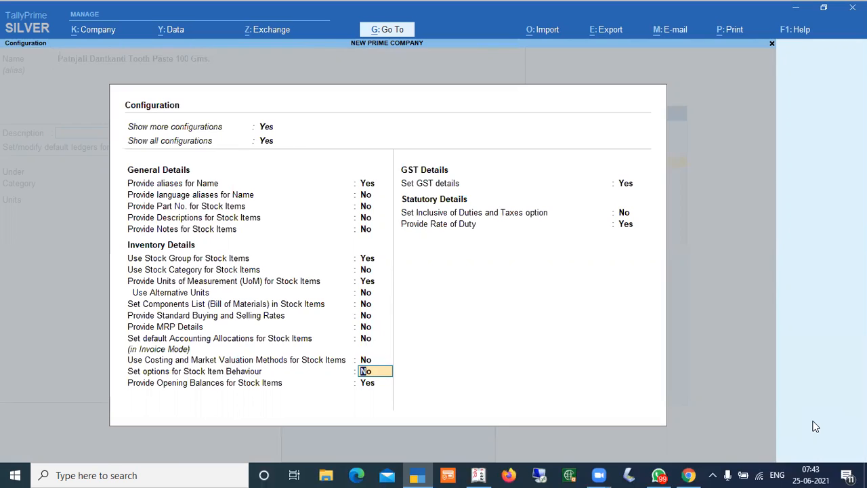
key("Return")
key("Return")
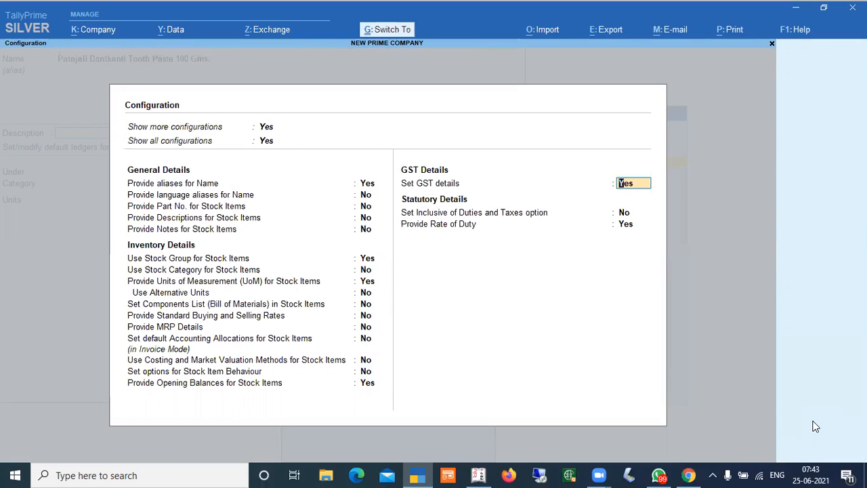
key("ctrl+a")
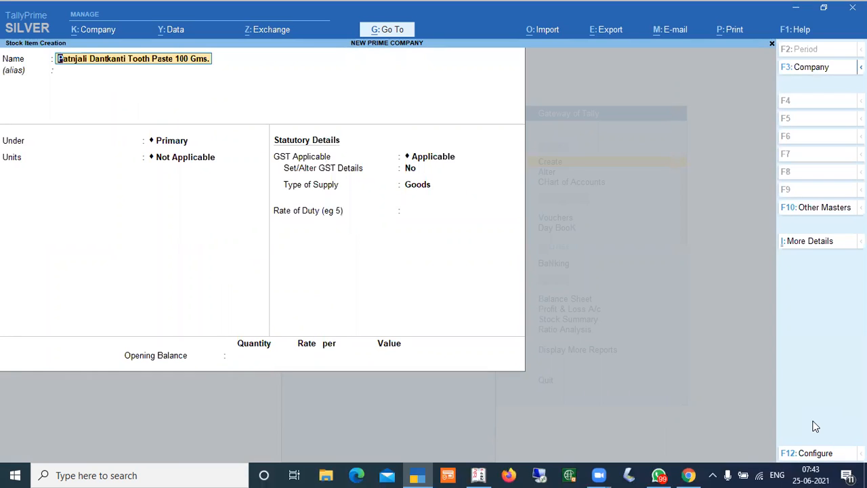
Create a stock group named Patnajali with item quantities added, and place the stock item under it
key("Return")
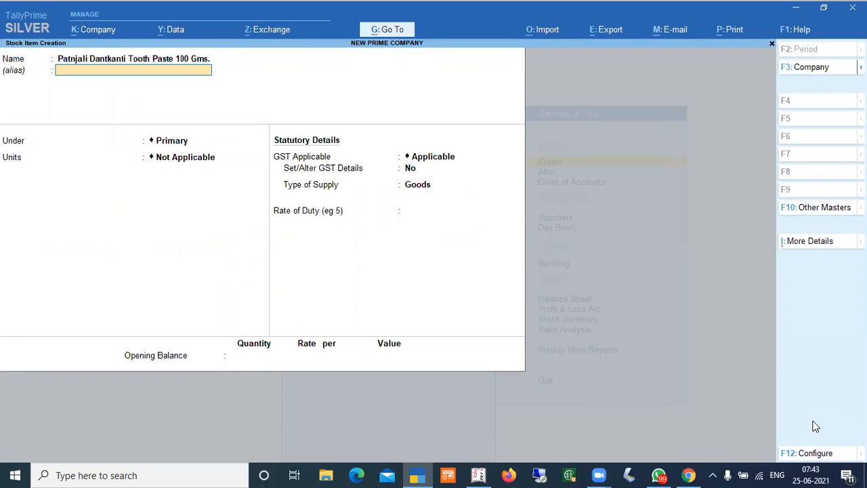
key("Return")
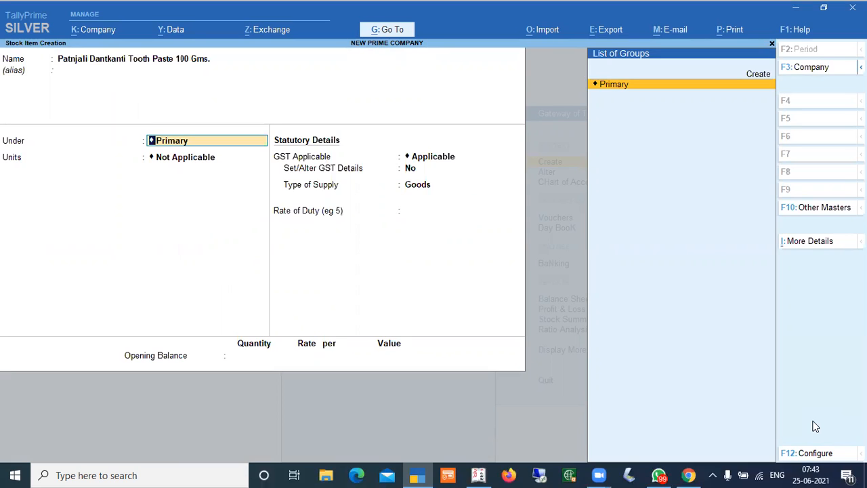
key("alt+c")
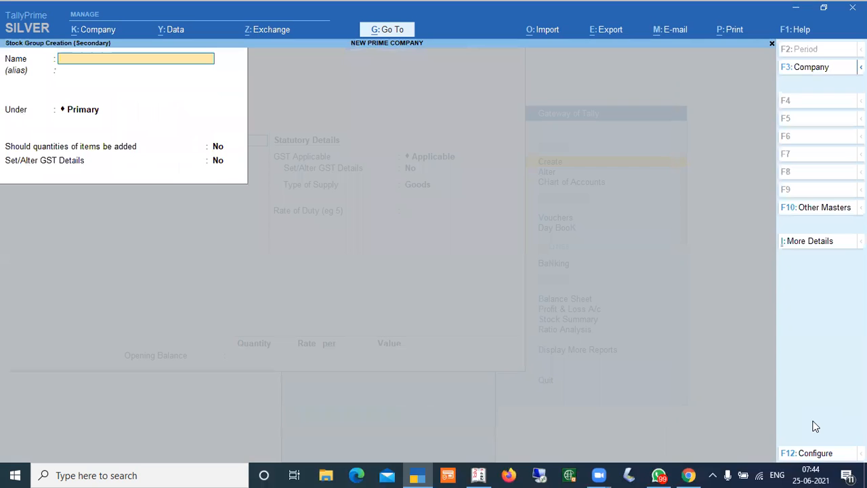
key("Escape")
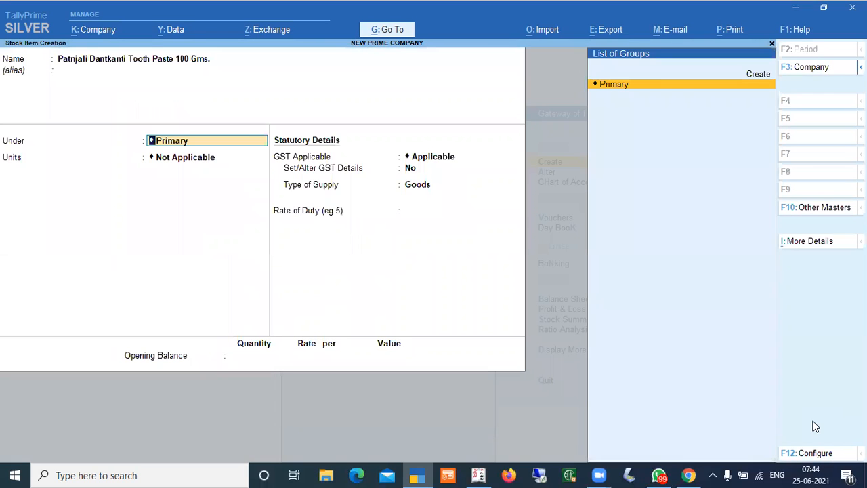
key("Up")
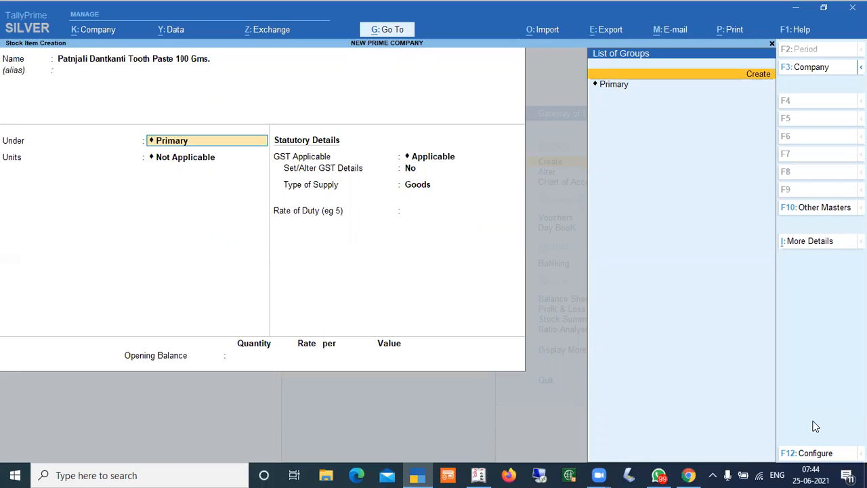
key("alt+c")
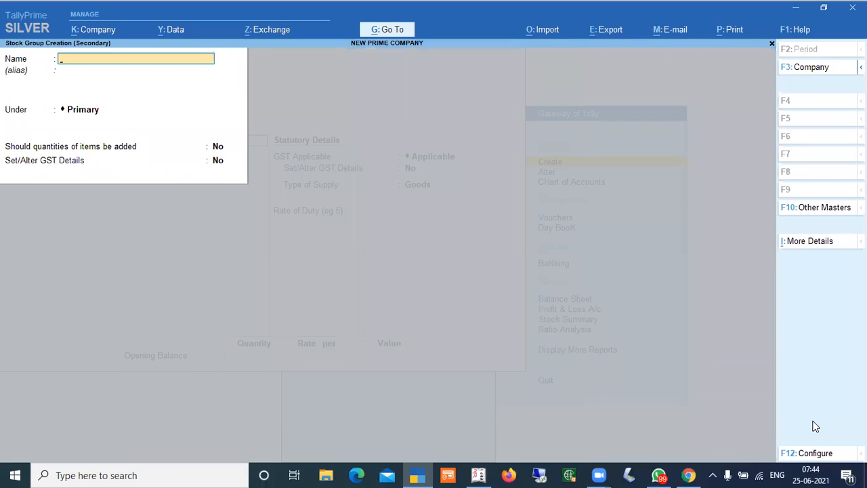
type("Patnajal")
key("Return")
key("Return")
key("Return")
type("y")
key("Return")
key("Return")
key("Return")
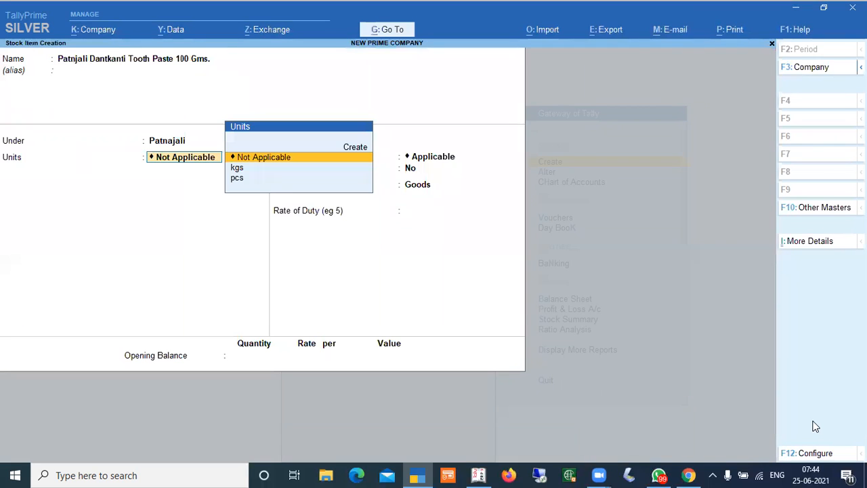
Set the stock item's unit to pcs
key("Down")
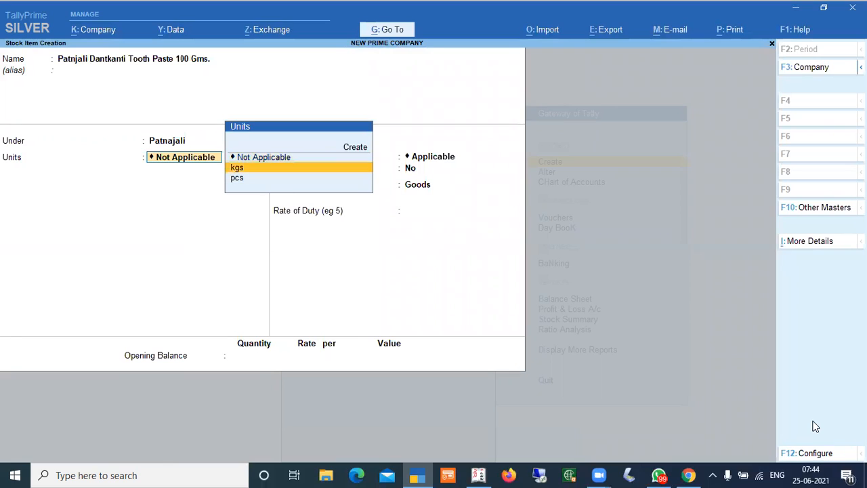
key("Up")
key("Down")
key("Down")
key("Up")
key("Up")
key("Down")
key("Down")
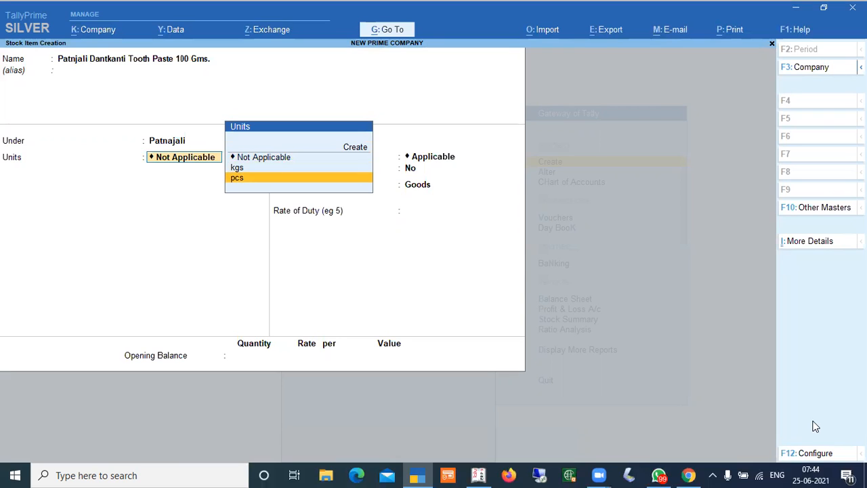
key("Return")
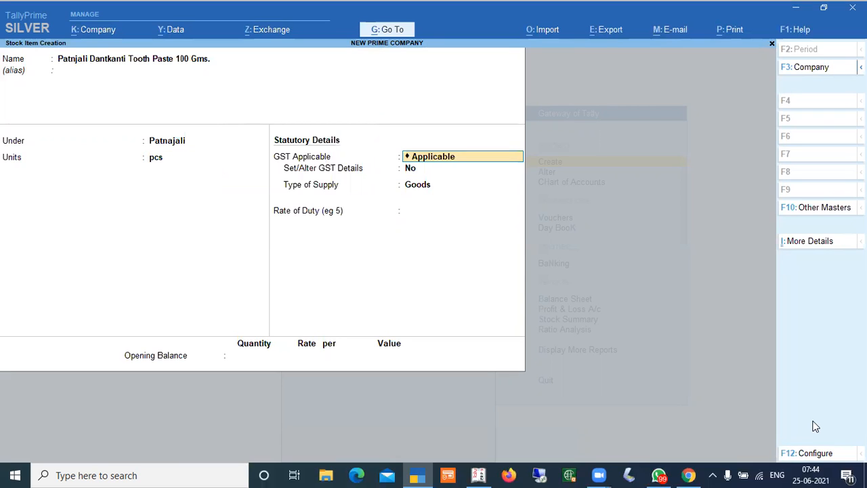
Enable setting GST details for the stock item
key("Return")
type("y")
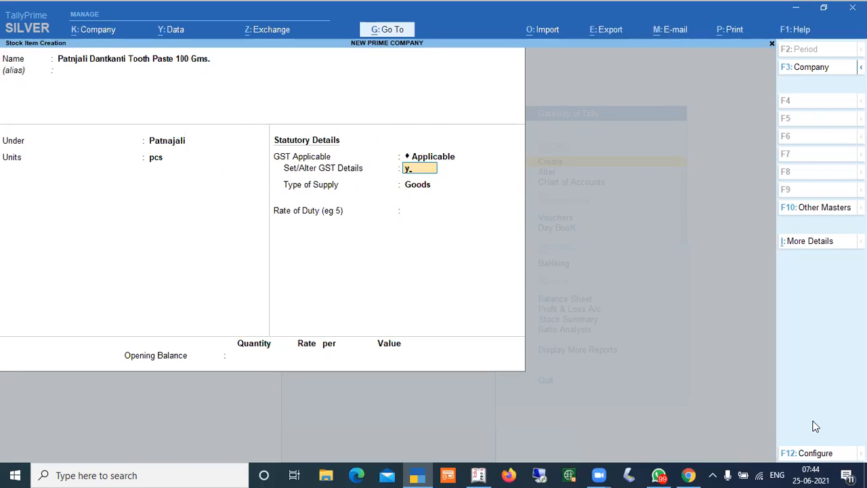
key("Return")
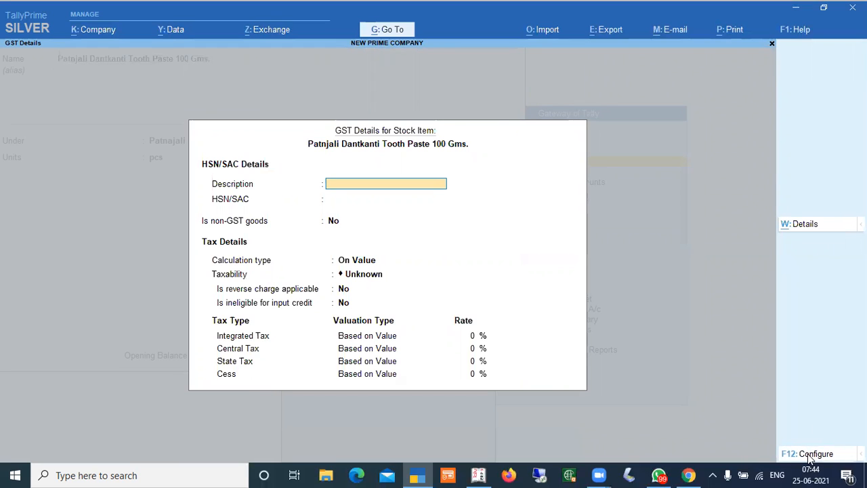
Configure the GST details to hide HSN/SAC details, type of goods and reverse charge calculation
left_click(810, 454)
key("n")
key("n")
key("n")
key("n")
key("n")
key("n")
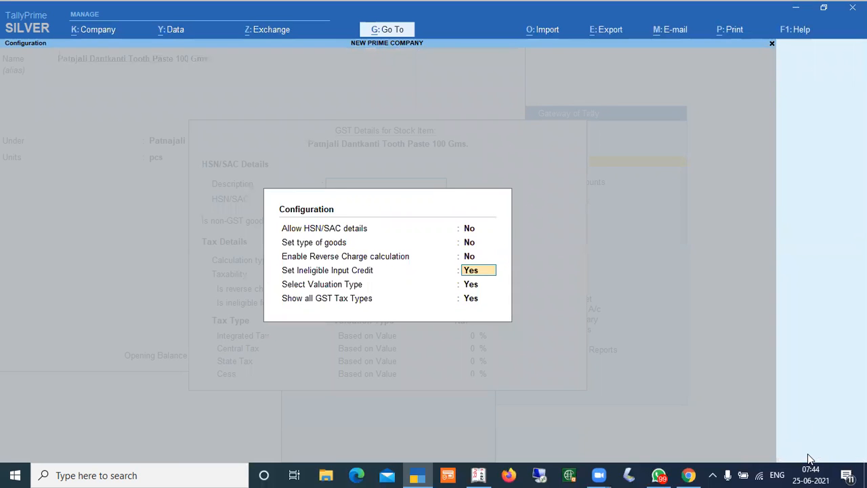
key("Return")
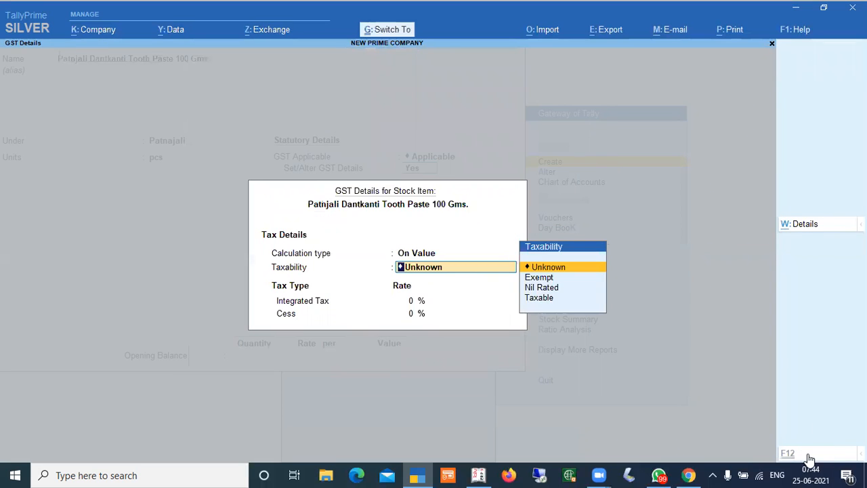
key("ctrl+a")
key("BackSpace")
key("Return")
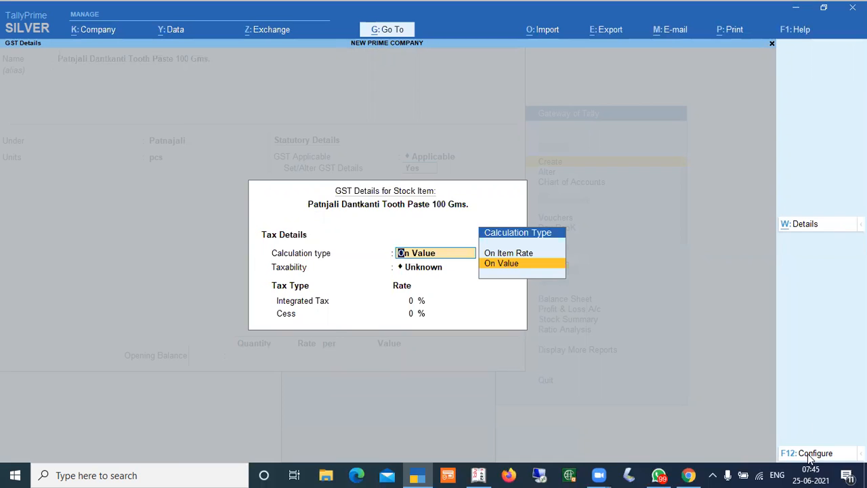
Configure the GST details to allow HSN/SAC details, type of goods, reverse charge and ineligible input credit, without valuation type or all tax types
left_click(810, 455)
key("y")
key("y")
key("y")
key("y")
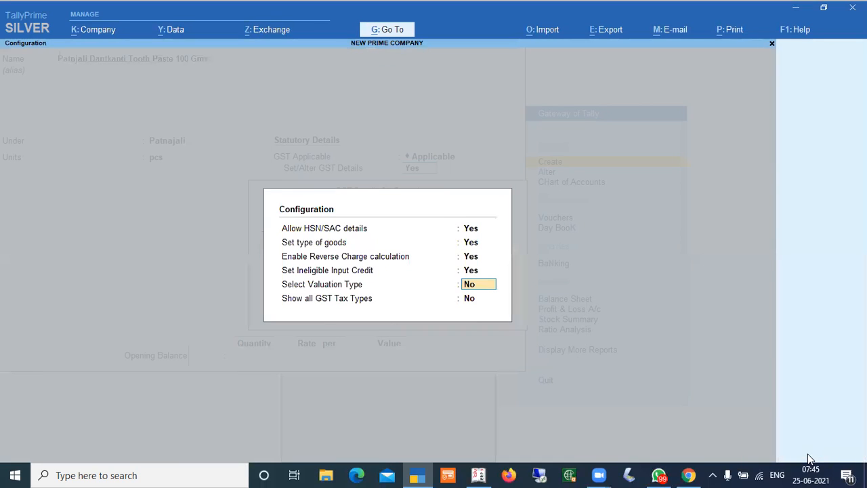
key("Return")
key("Return")
Enter HSN/SAC 125689 with the description Tooth Paste
key("Return")
type("125689")
key("Return")
key("BackSpace")
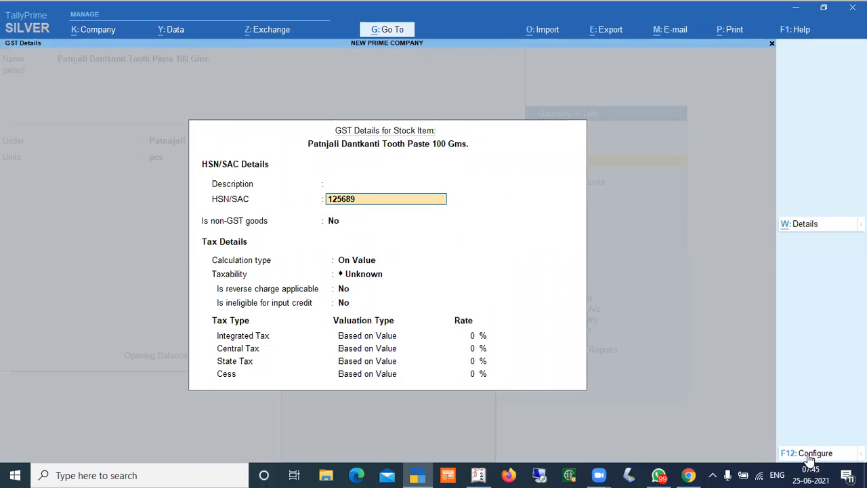
key("BackSpace")
type("Tooth Paste")
Set calculation type On Value, taxability Taxable, and the integrated tax rate to 12%
key("Return")
key("Return")
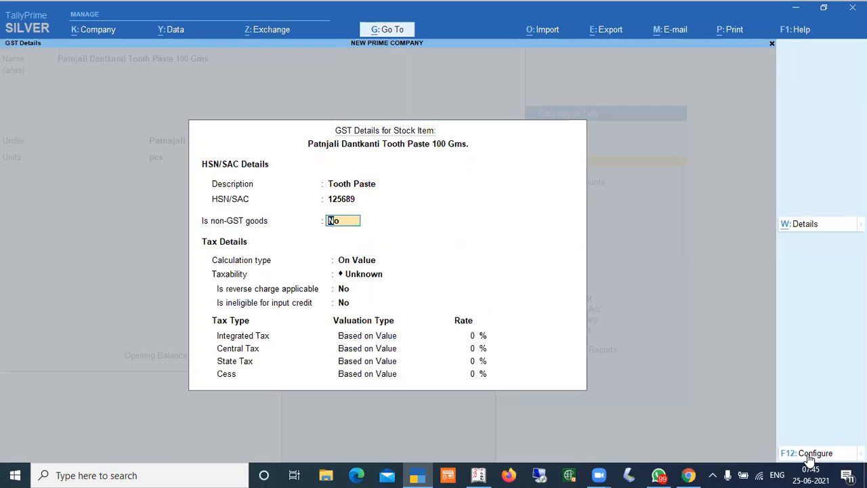
key("Return")
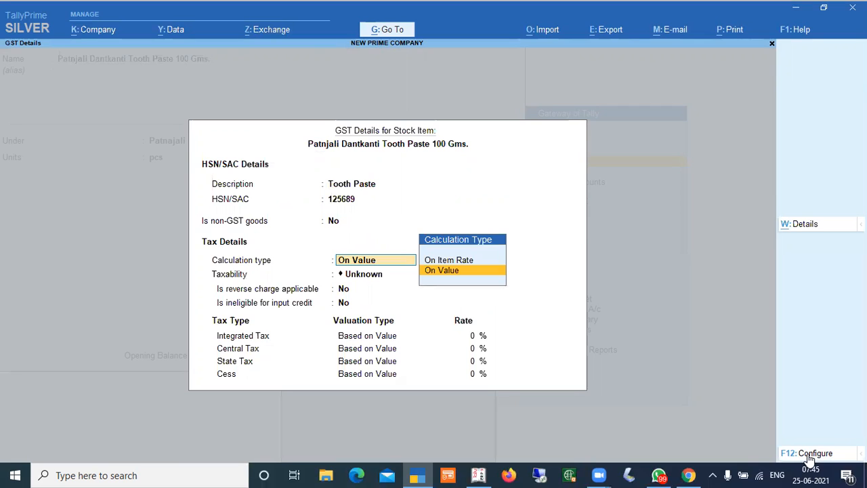
key("Return")
key("Down")
key("Down")
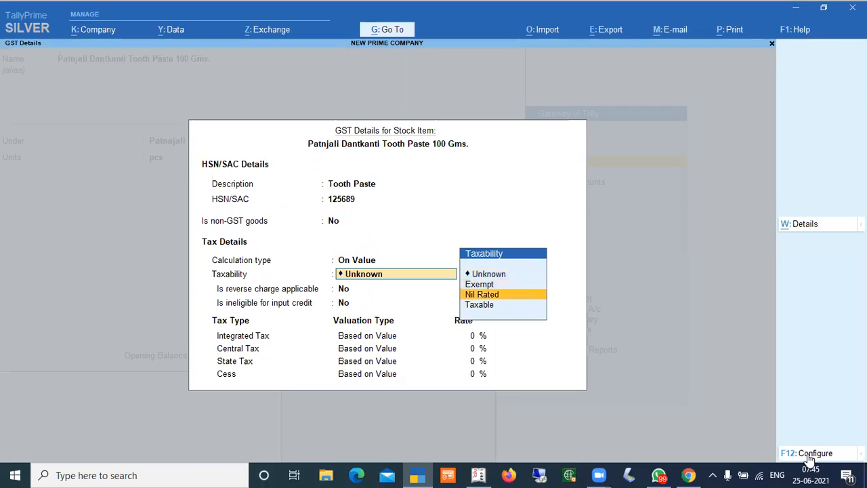
key("Down")
Accept the GST details and save the Patnjali Dantkanti Tooth Paste stock item
key("Return")
key("Return")
key("Return")
type("12")
key("Return")
key("Return")
key("Return")
key("Return")
key("Return")
key("Return")
key("Return")
key("Return")
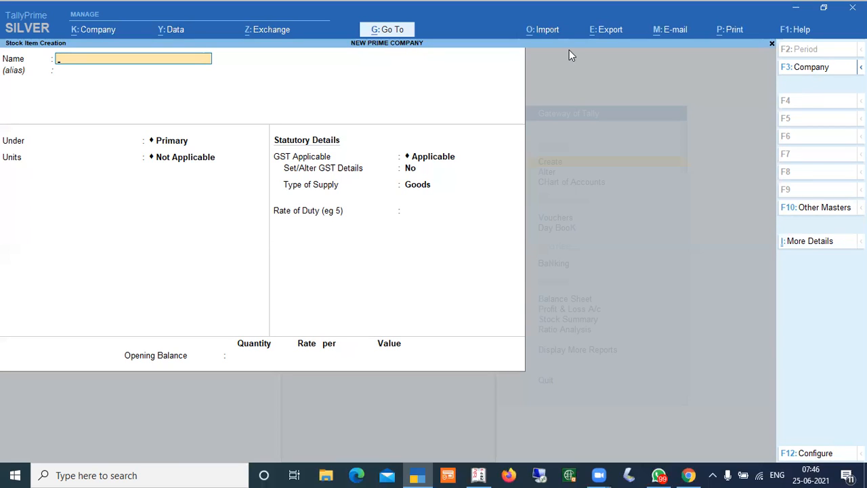
Open the stock item creation configuration
key("F12")
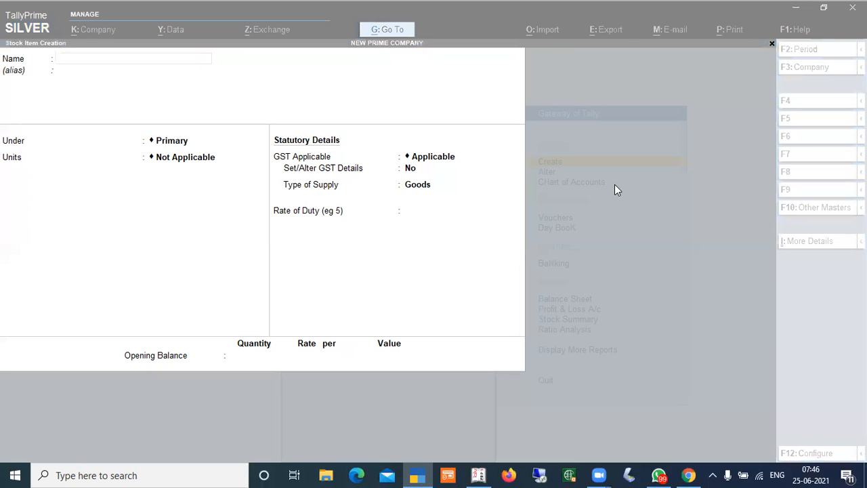